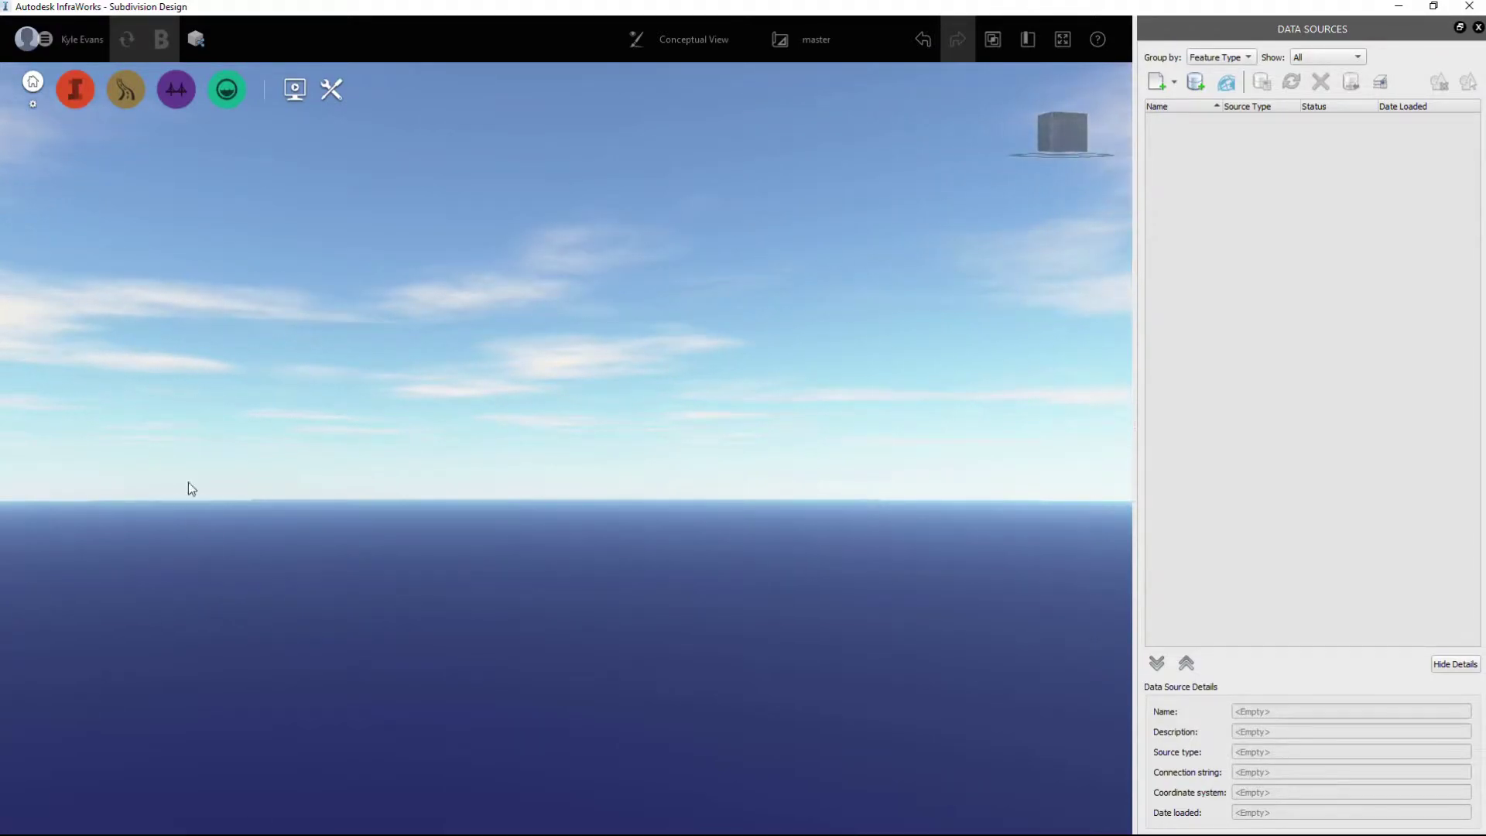
Tilt the empty Subdivision Design view, then minimize InfraWorks to reveal Civil 3D
scroll(494, 588, down, 2)
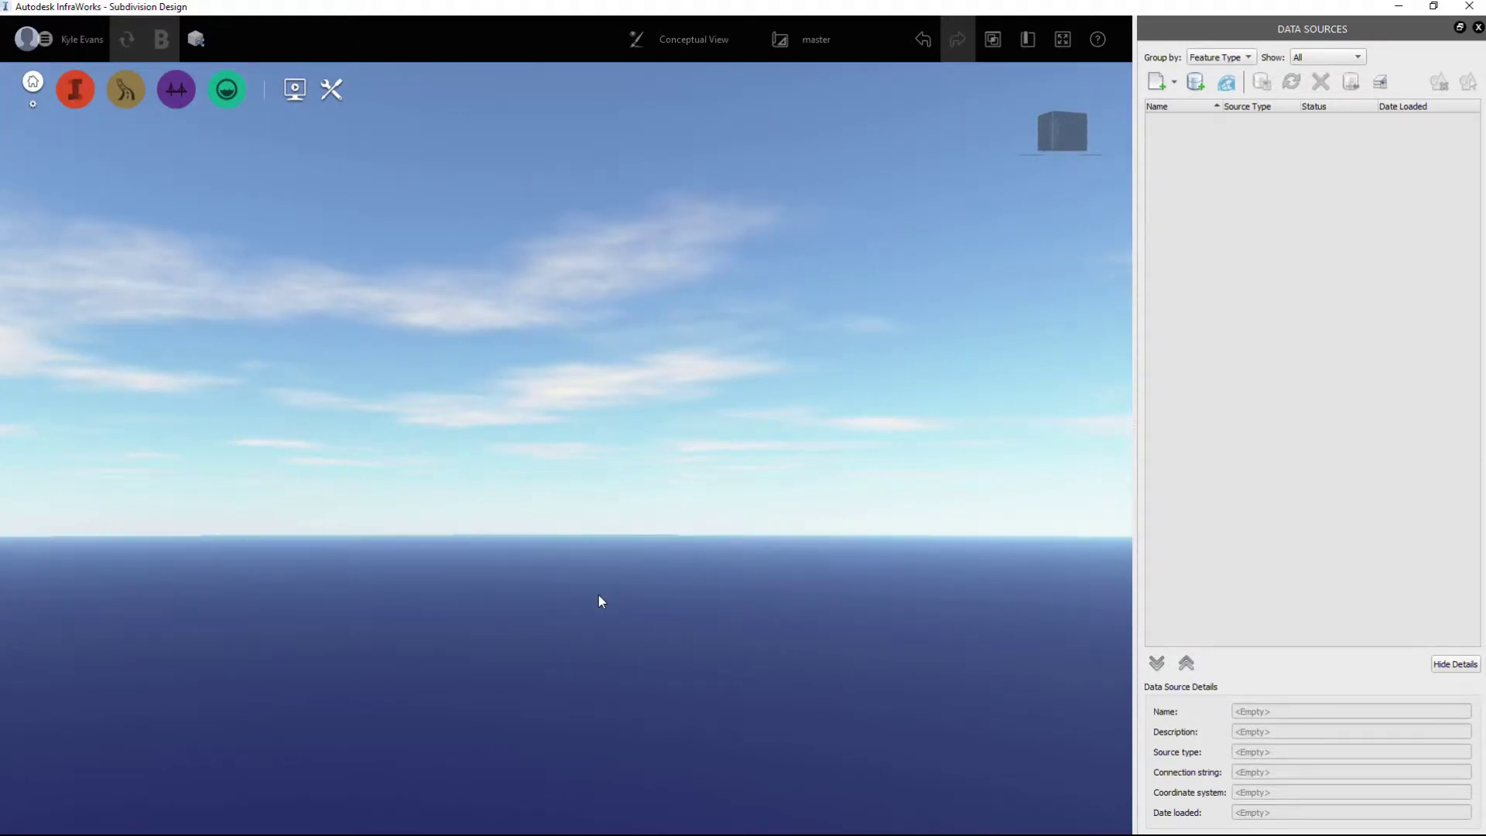
scroll(371, 582, up, 2)
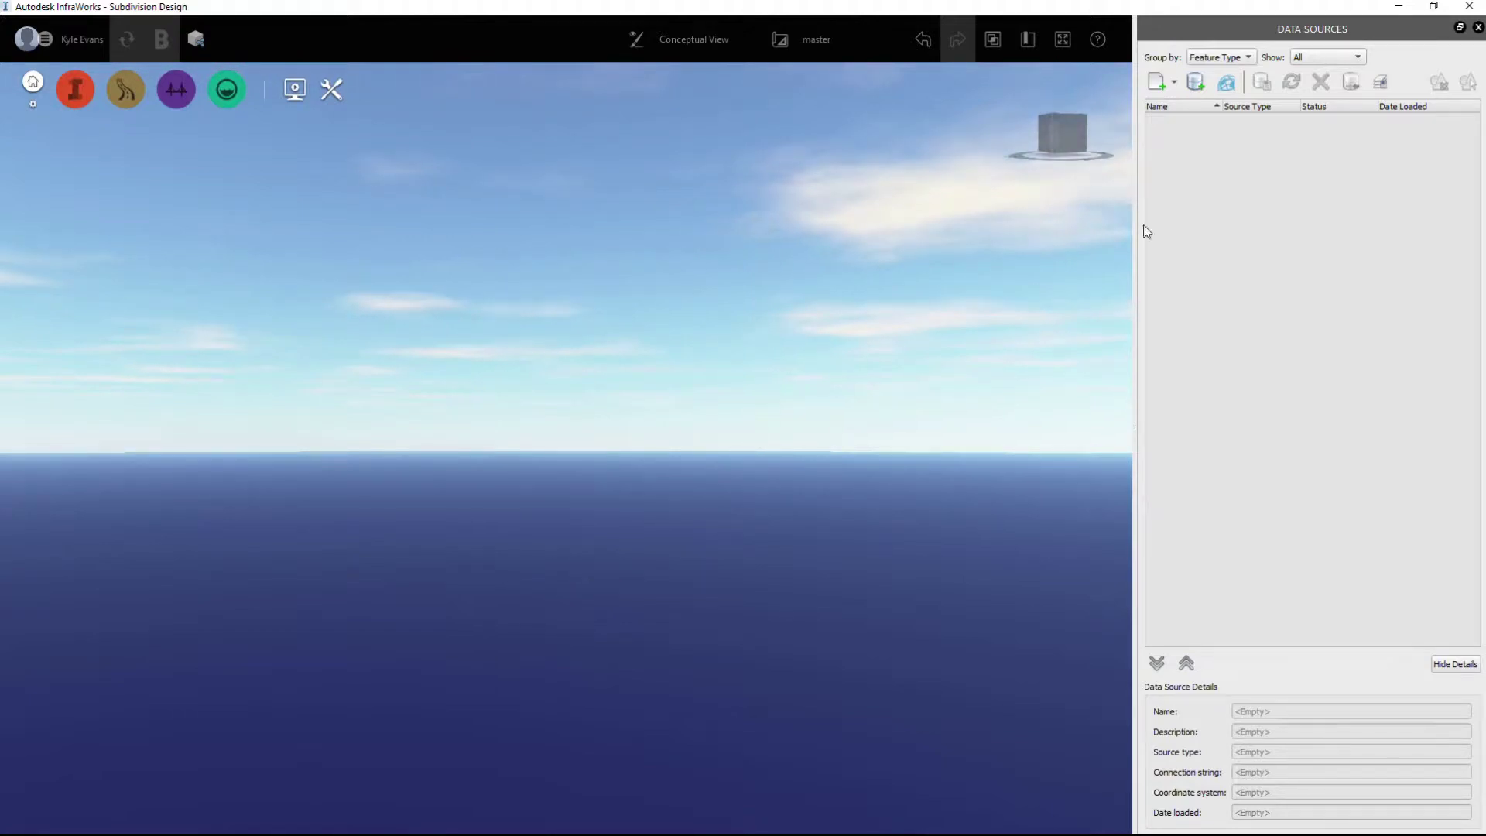
click(1398, 7)
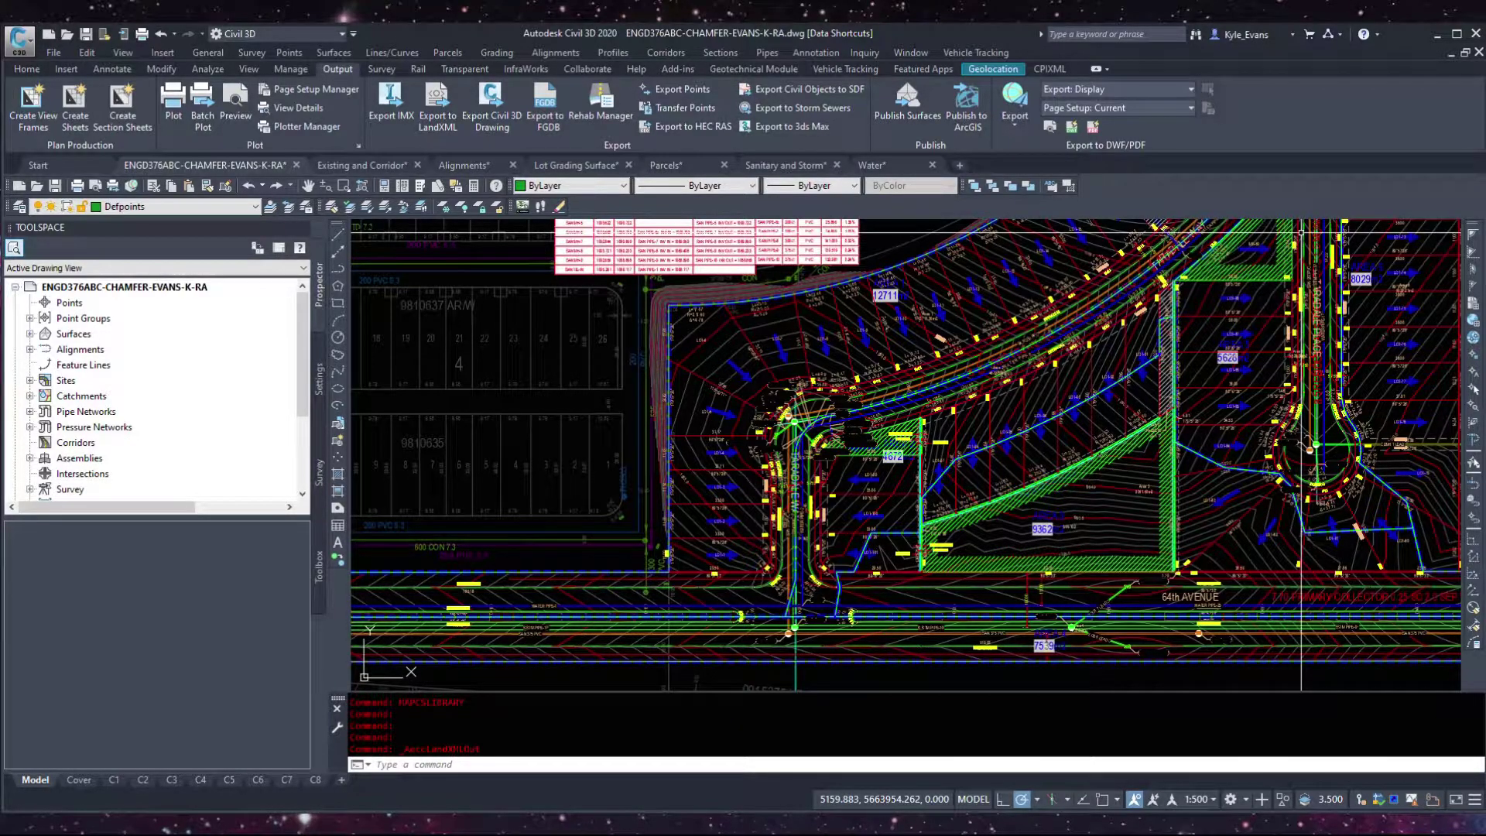
Maximize Civil 3D, adjust the plan view, and switch to the Existing and Corridor drawing
click(1456, 33)
scroll(890, 457, down, 1)
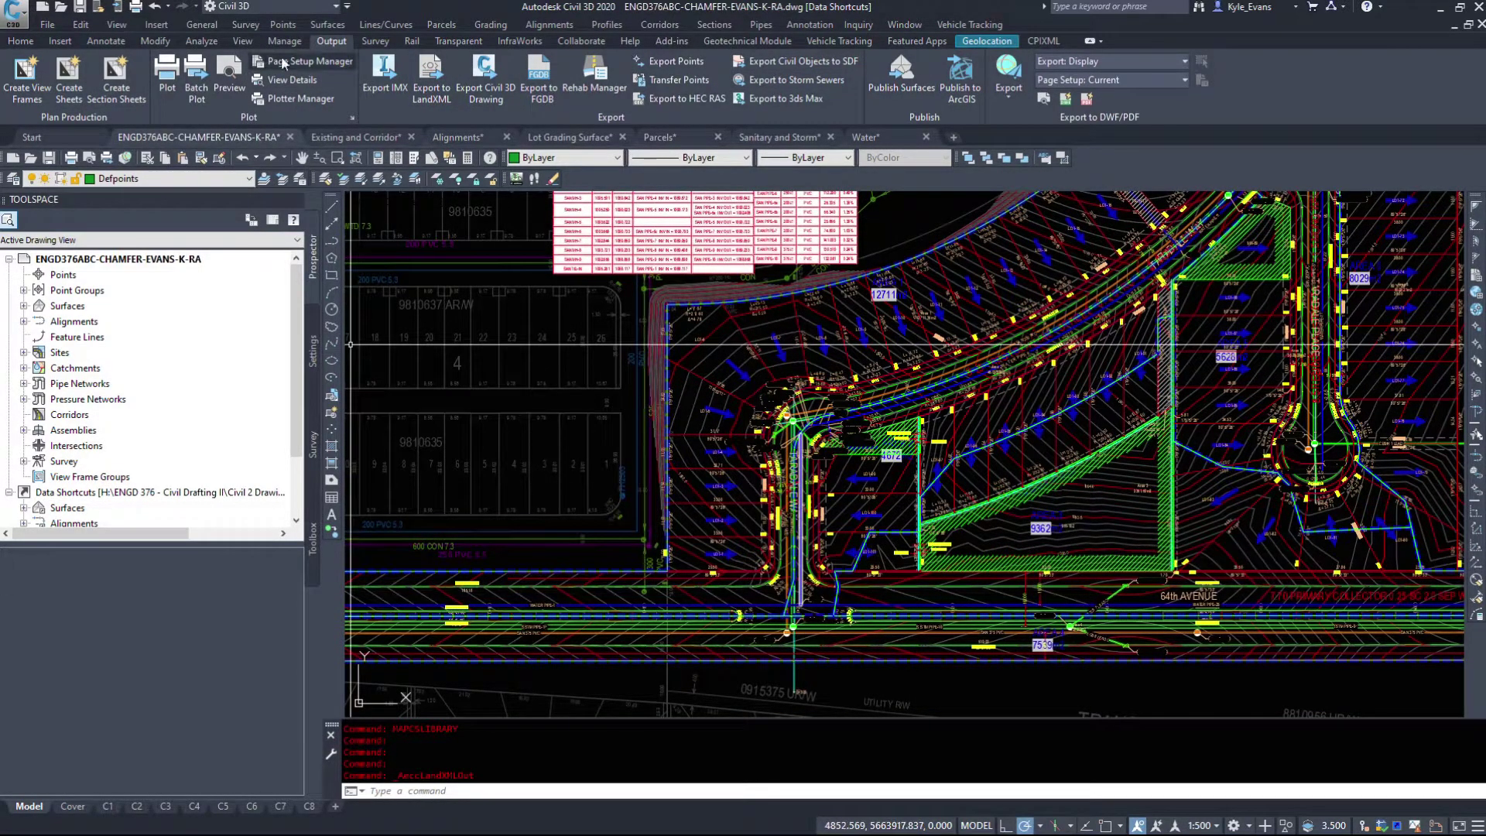
mouse_move(353, 147)
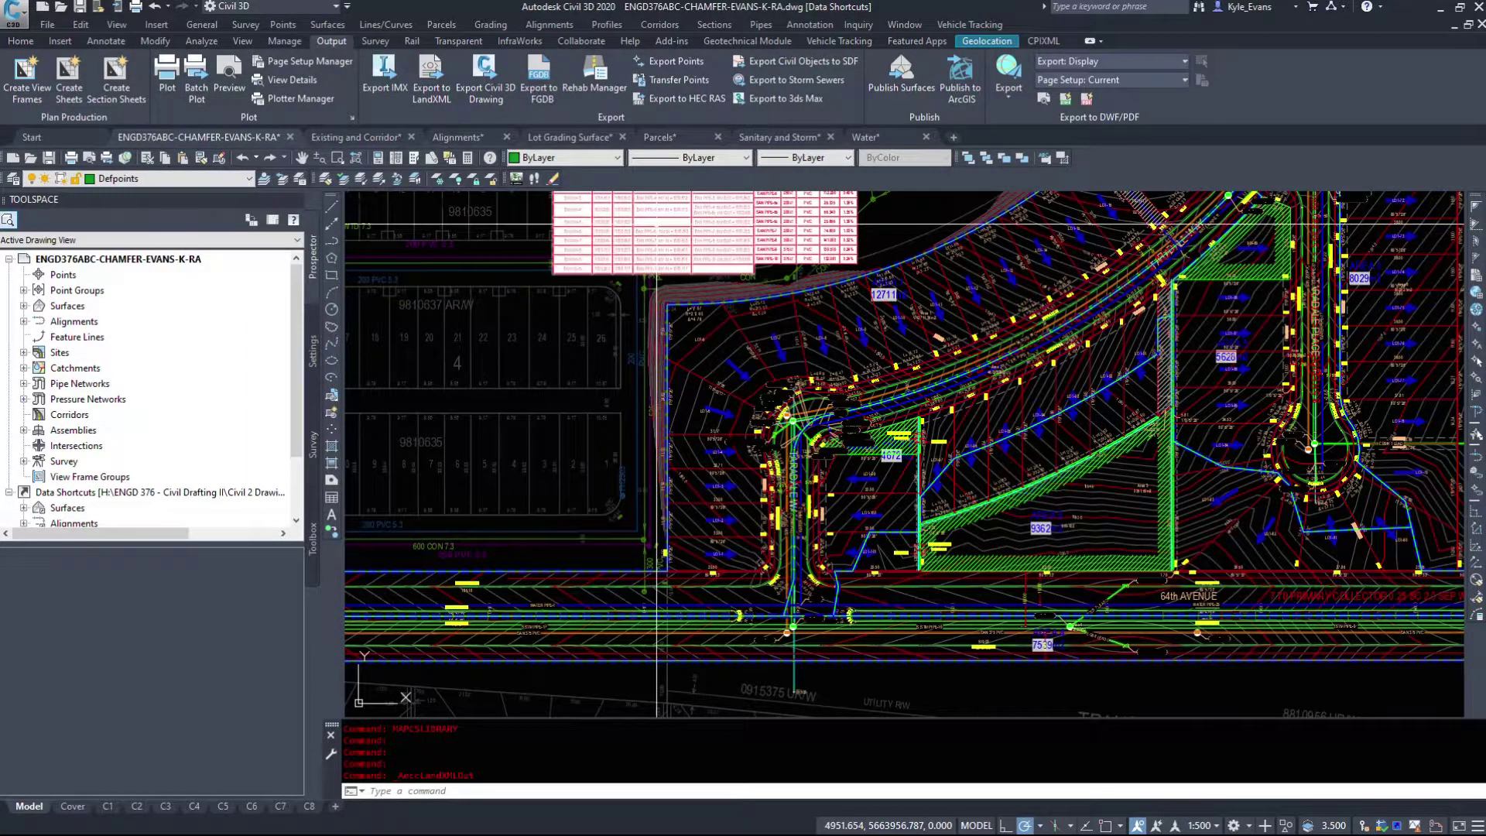
middle_drag(889, 245, 909, 337)
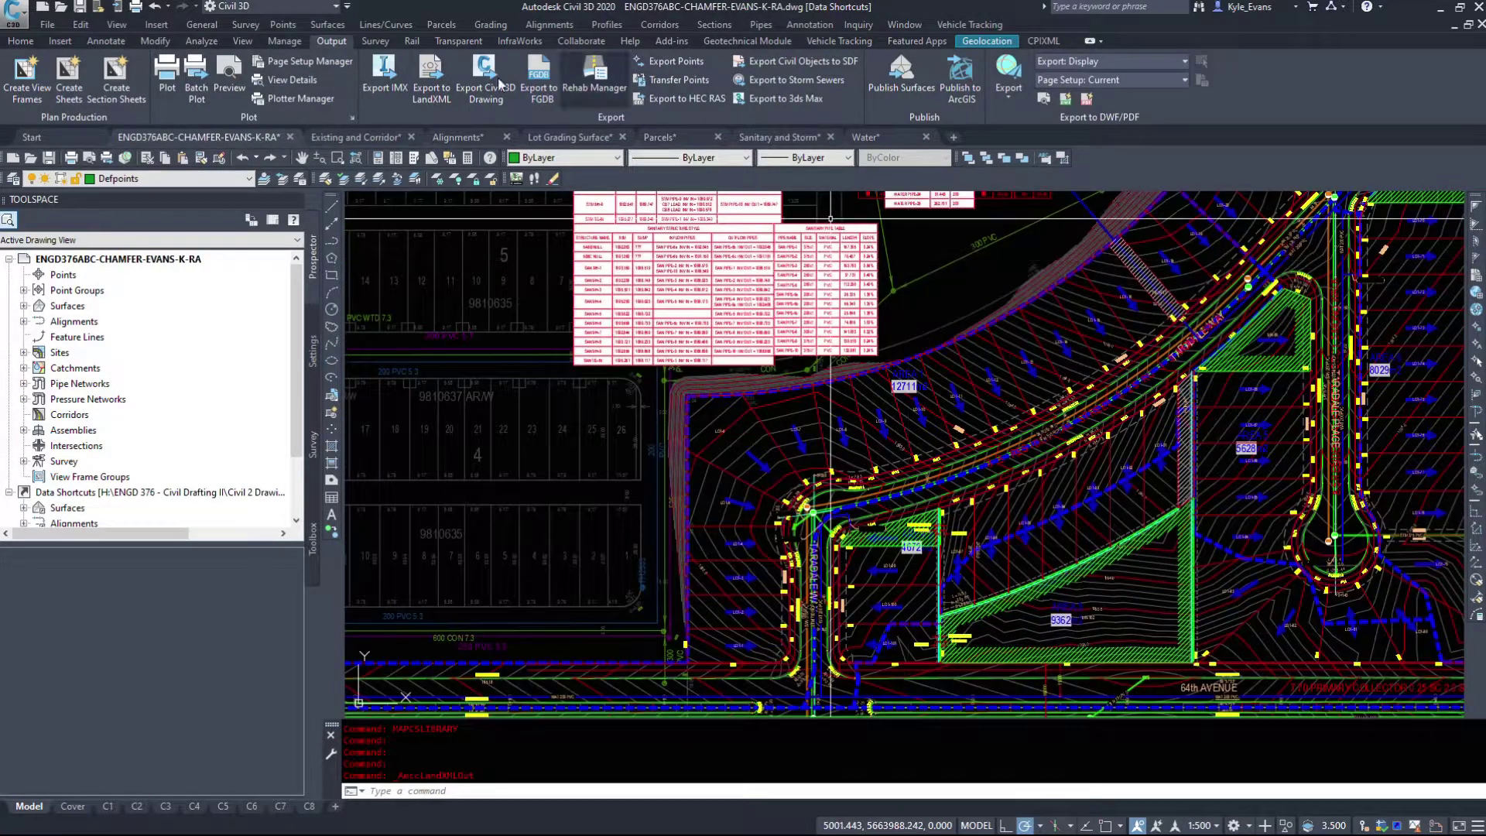
click(353, 137)
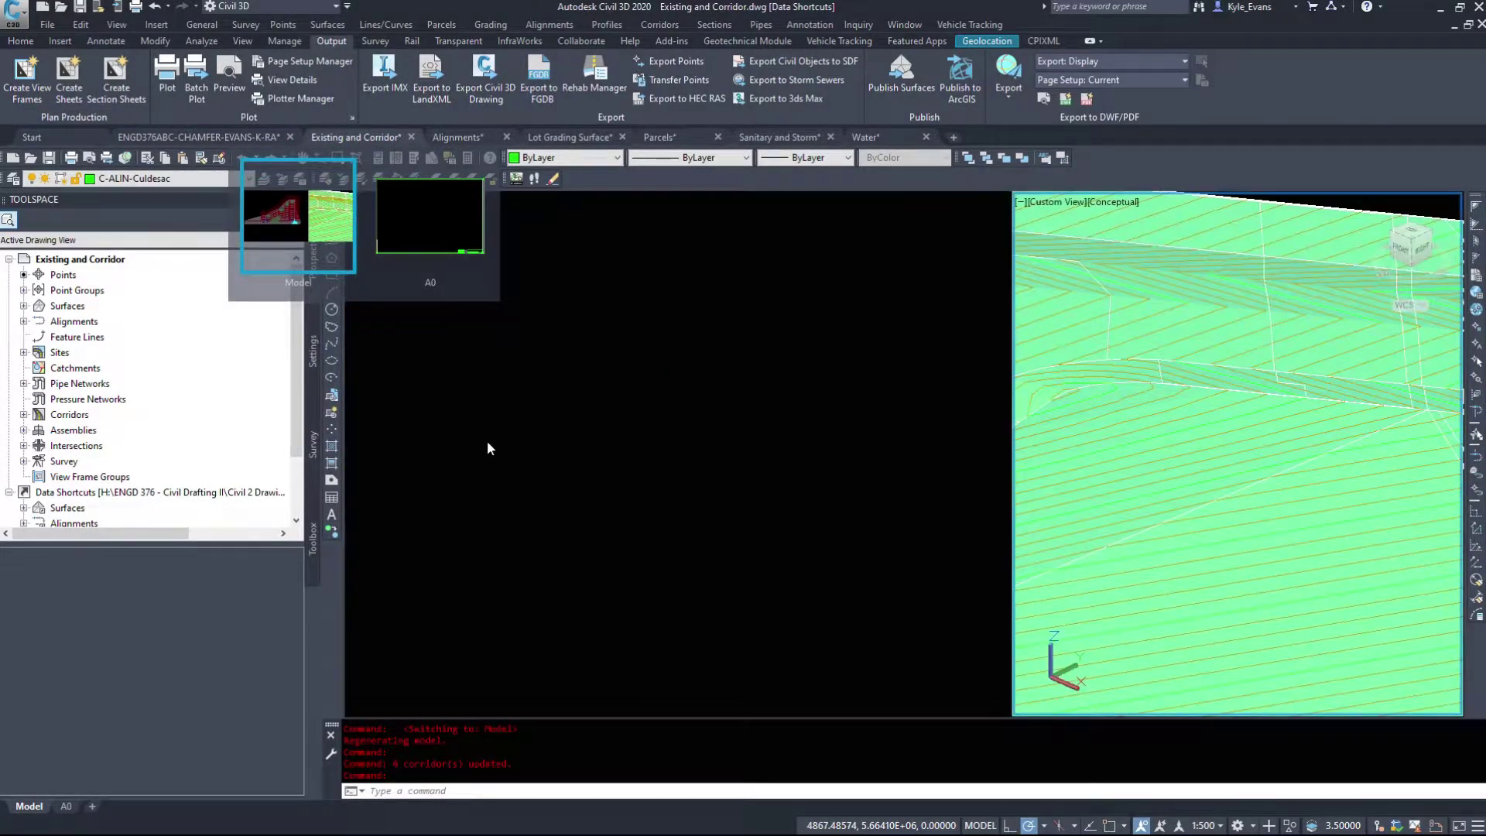
Start a LandXML 1.2 export with only the Existing Ground surface ticked
click(878, 200)
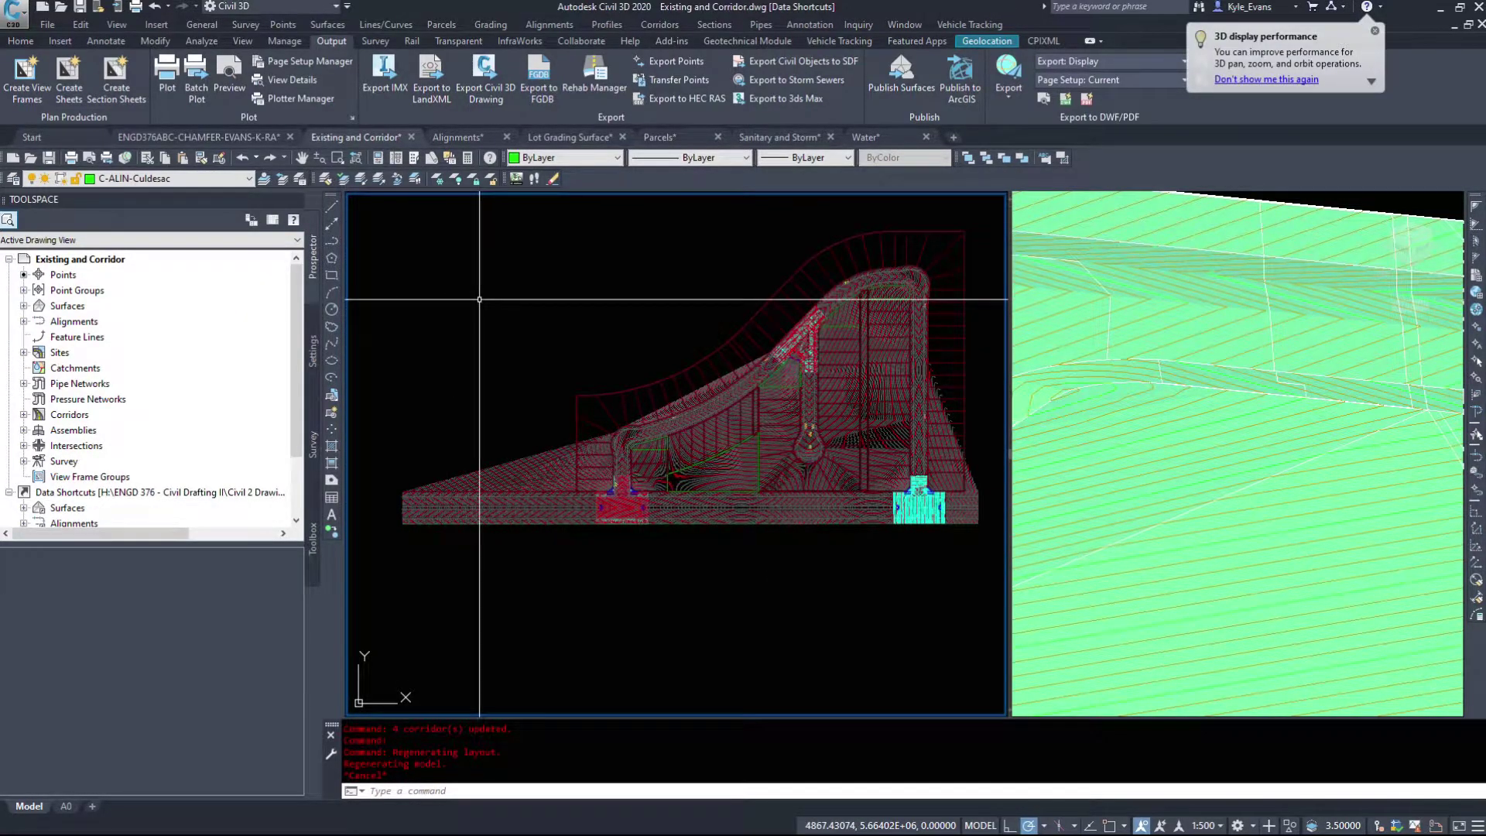
click(1375, 33)
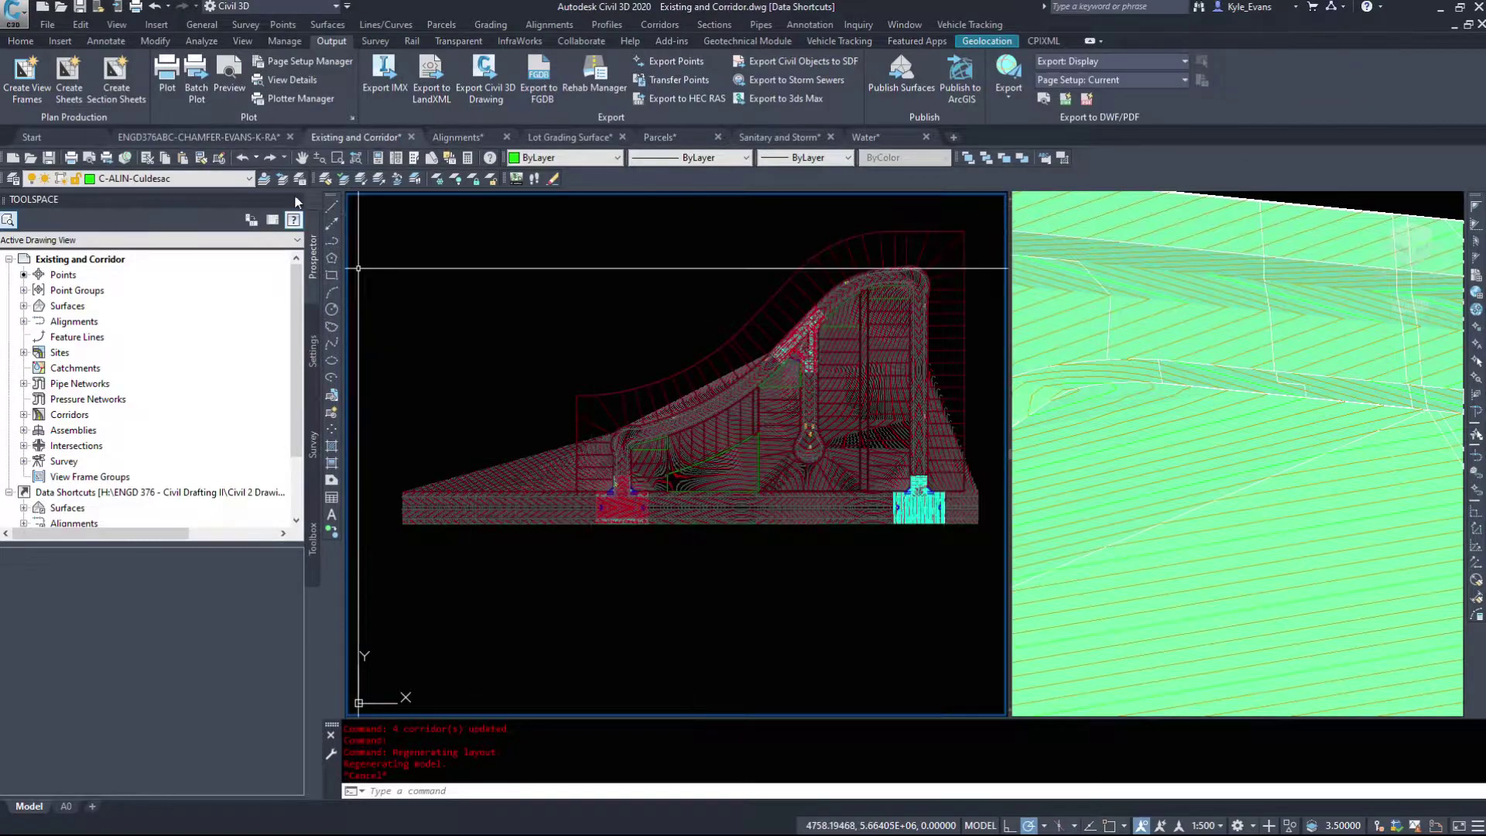
click(47, 24)
mouse_move(89, 210)
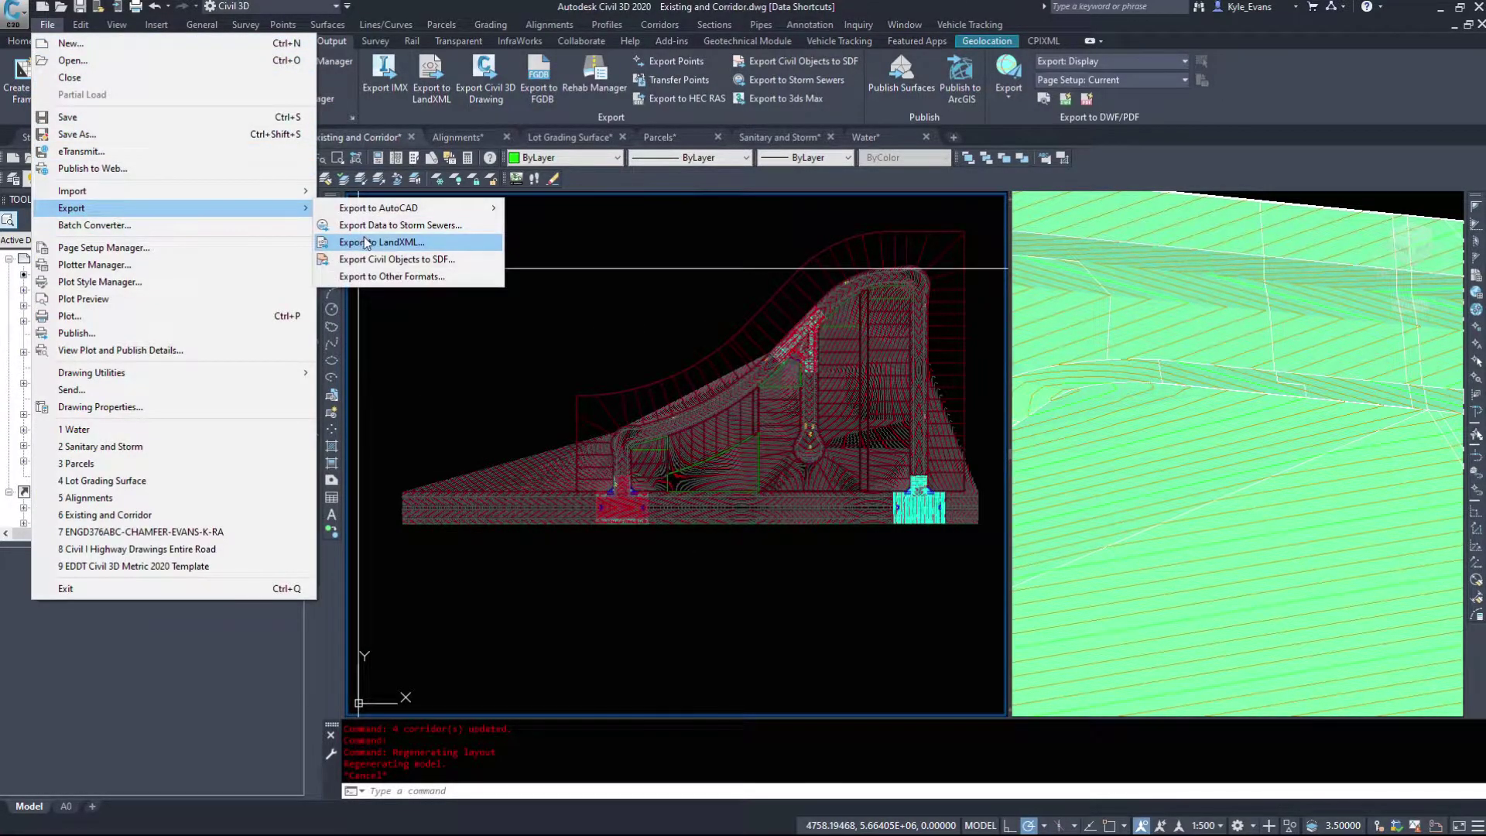
click(365, 242)
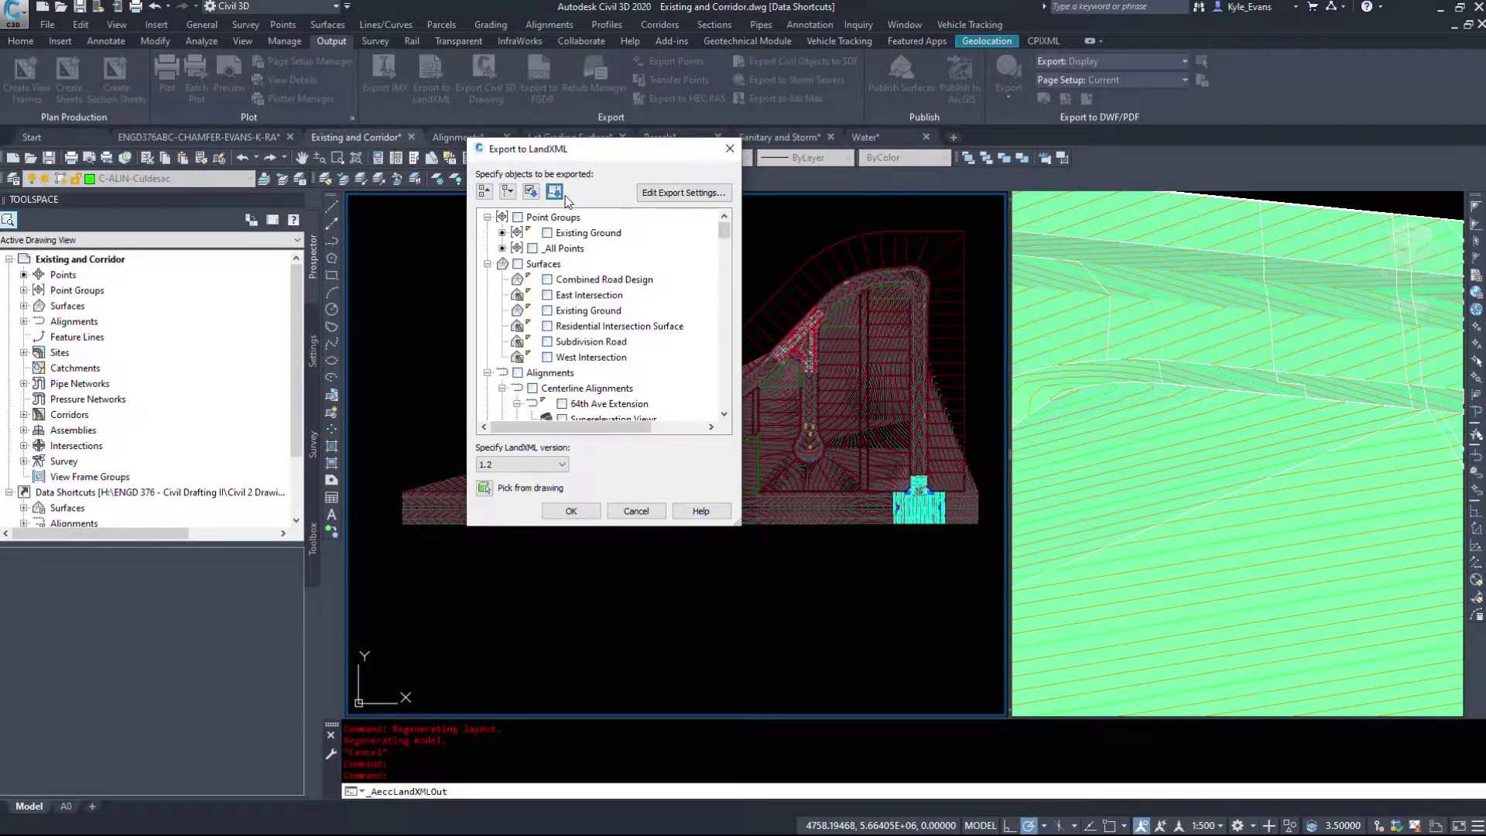
click(555, 192)
click(487, 218)
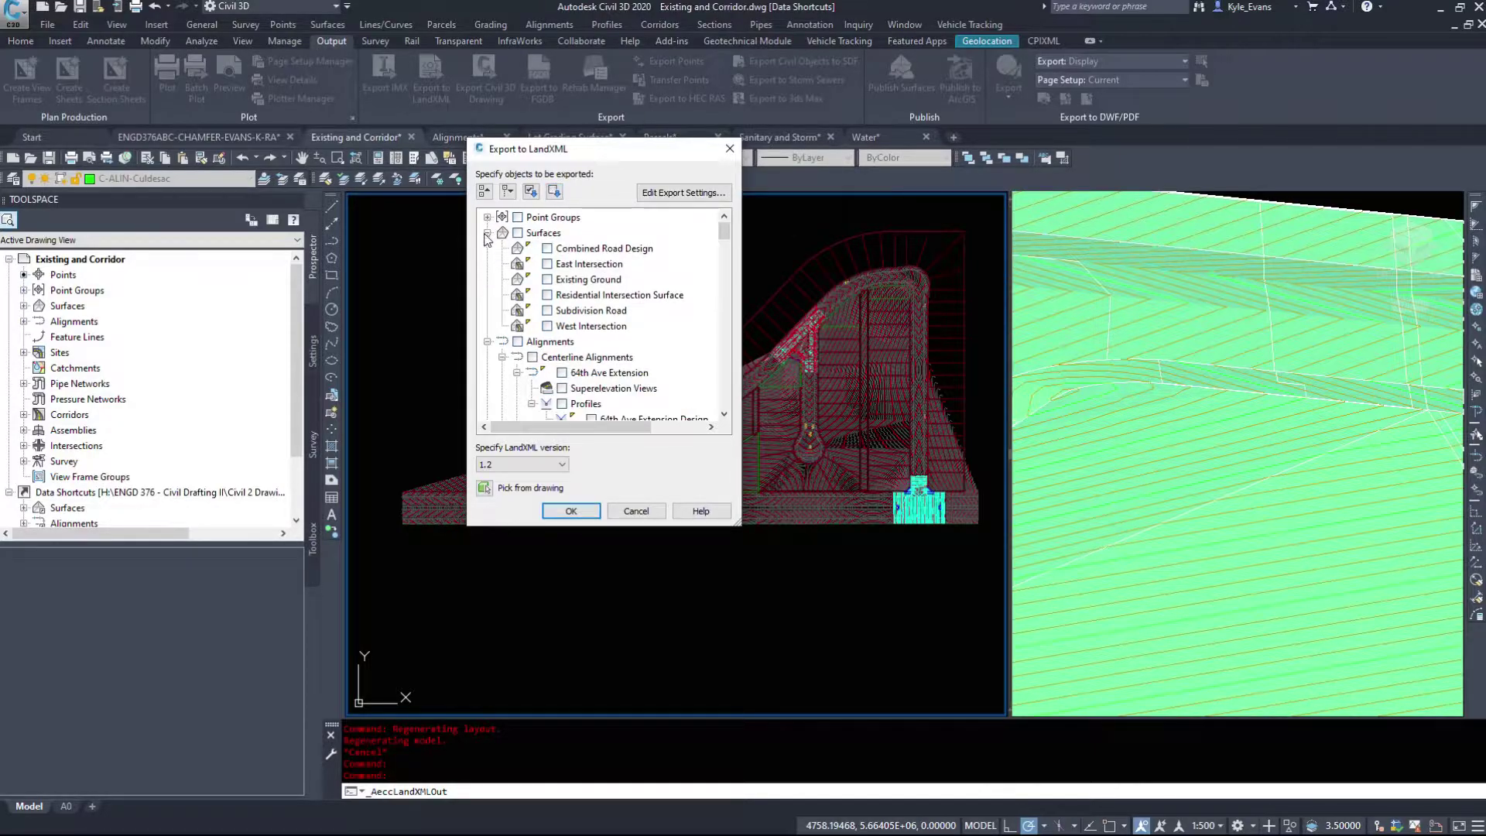
click(547, 279)
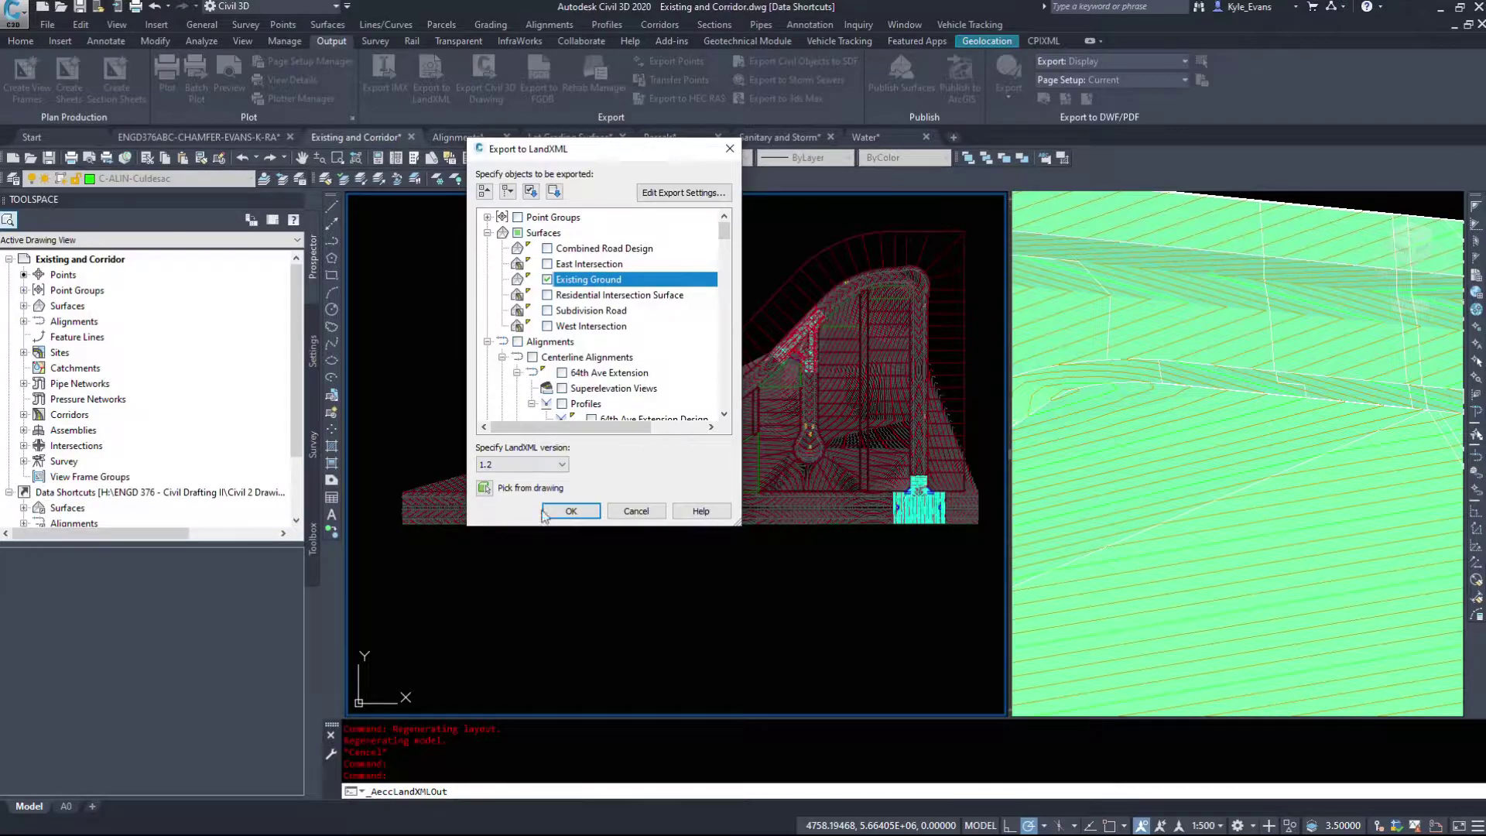
click(570, 511)
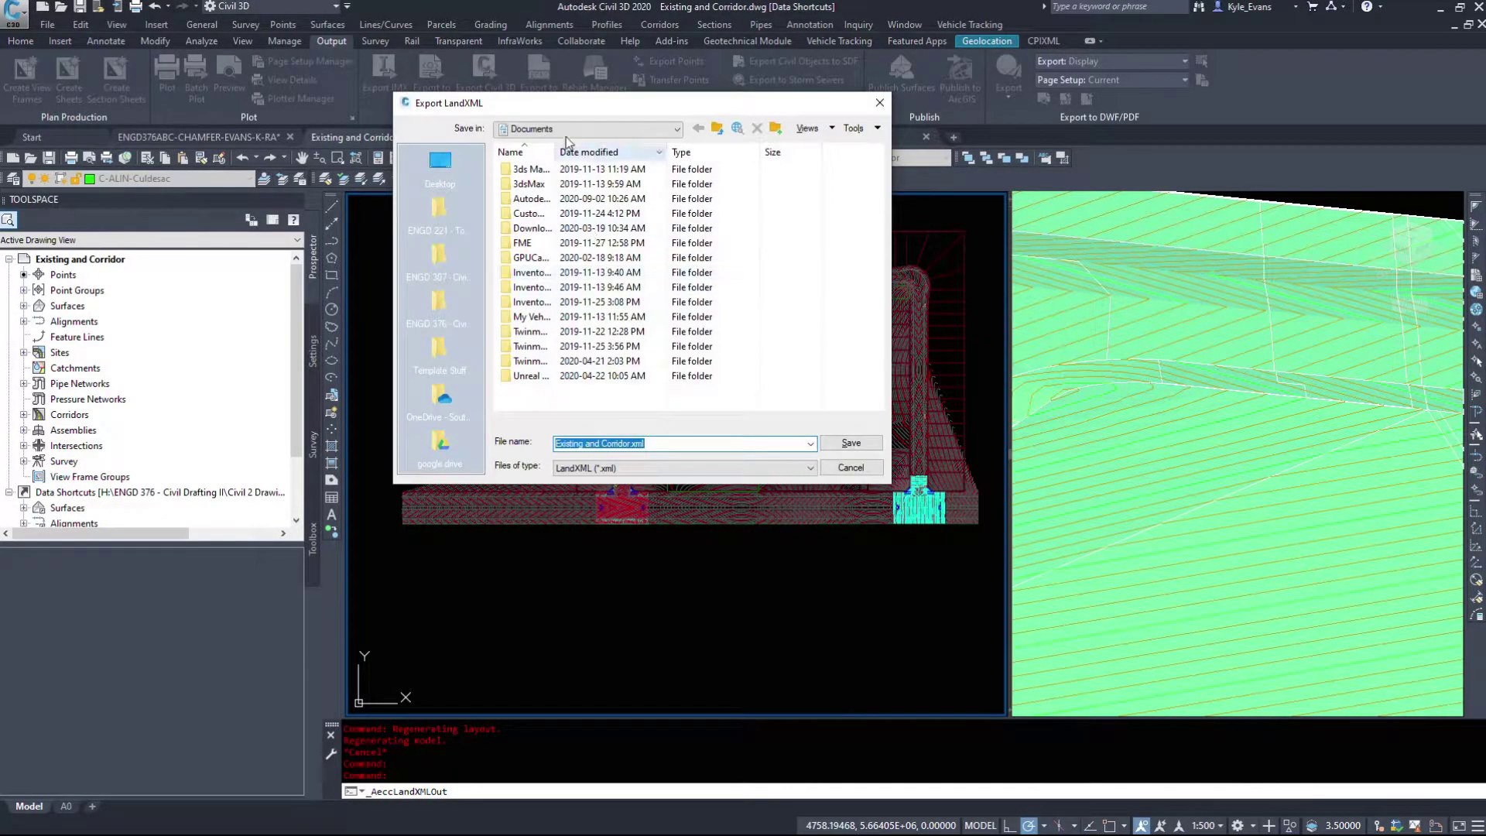
Save the LandXML file as 'Existing Ground' in the Desktop's Infraworks Export folder
click(441, 164)
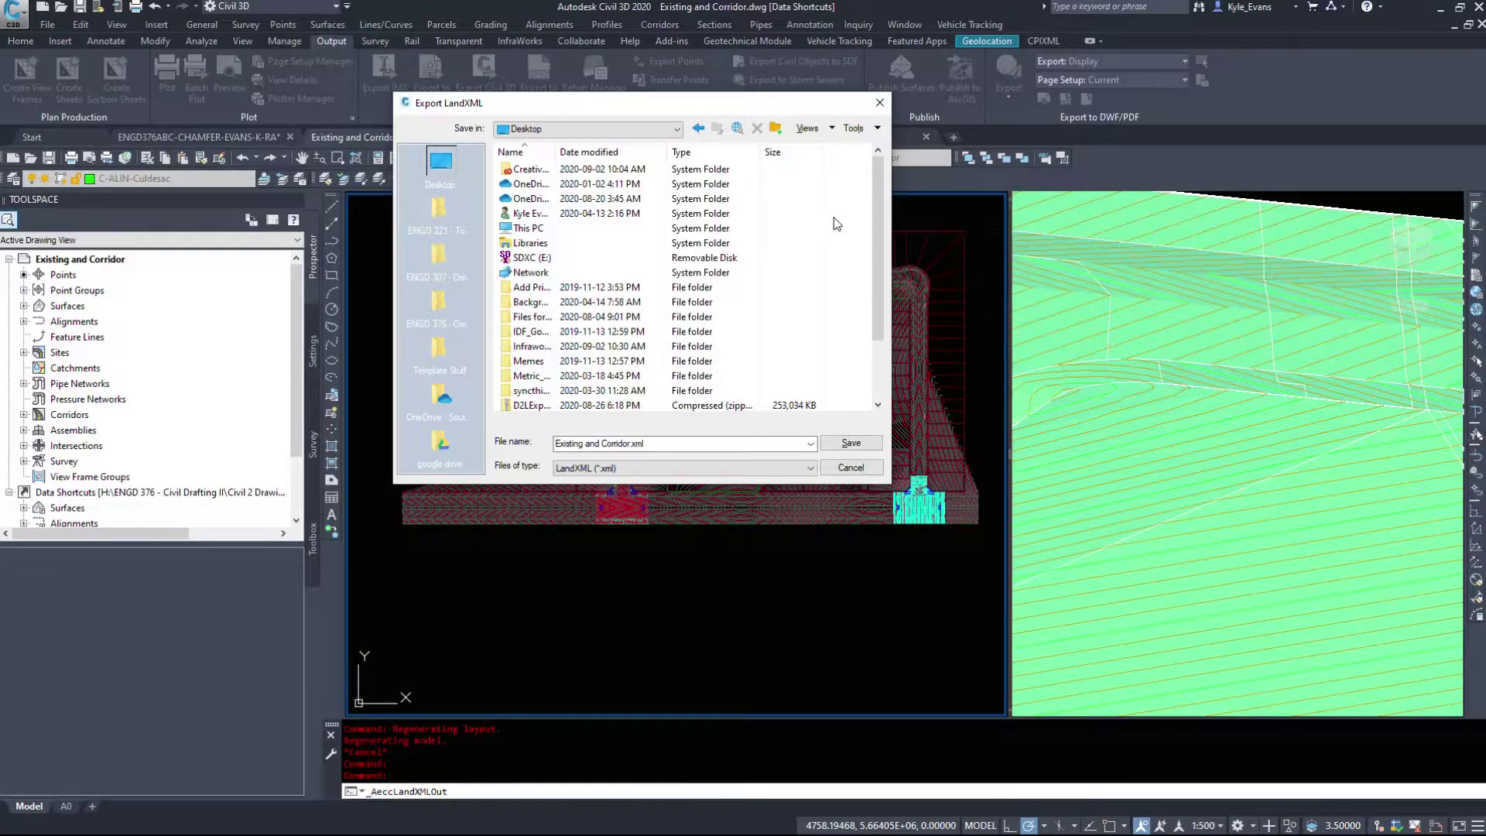
double_click(536, 348)
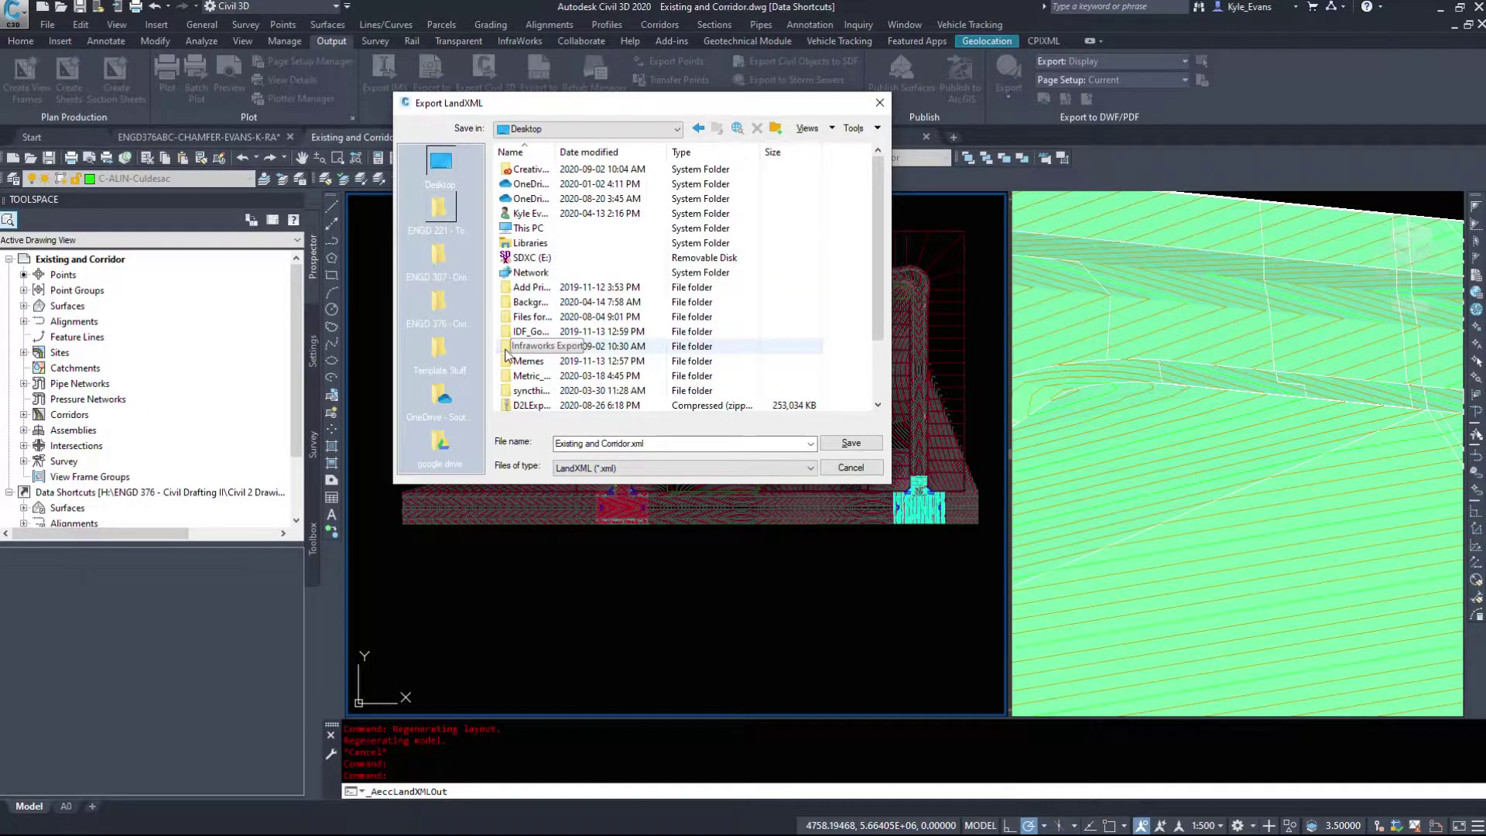
triple_click(656, 441)
right_click(556, 447)
click(599, 443)
triple_click(600, 443)
text(Exis)
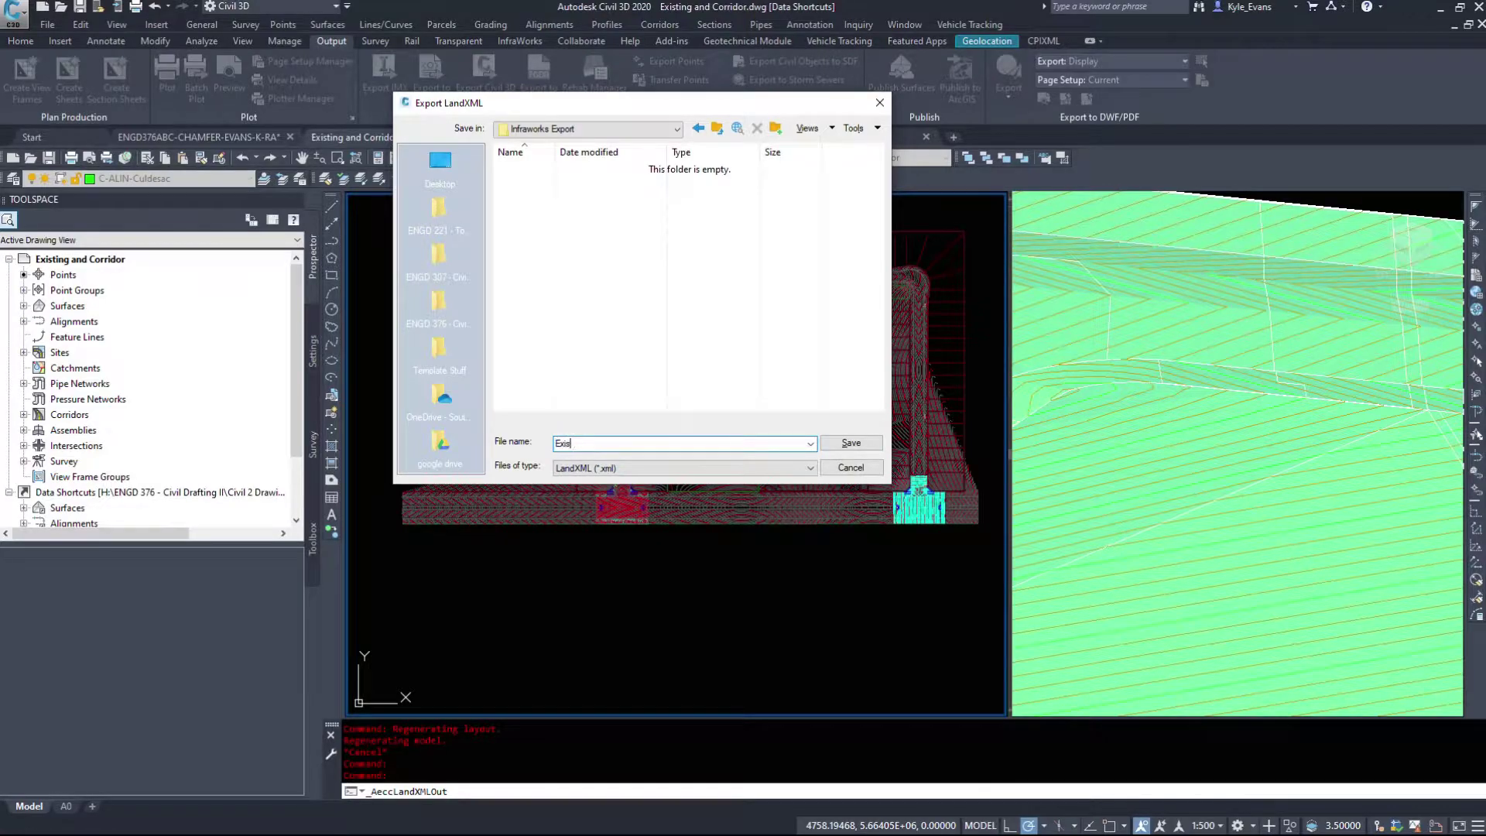
text(ting Ground)
key(Return)
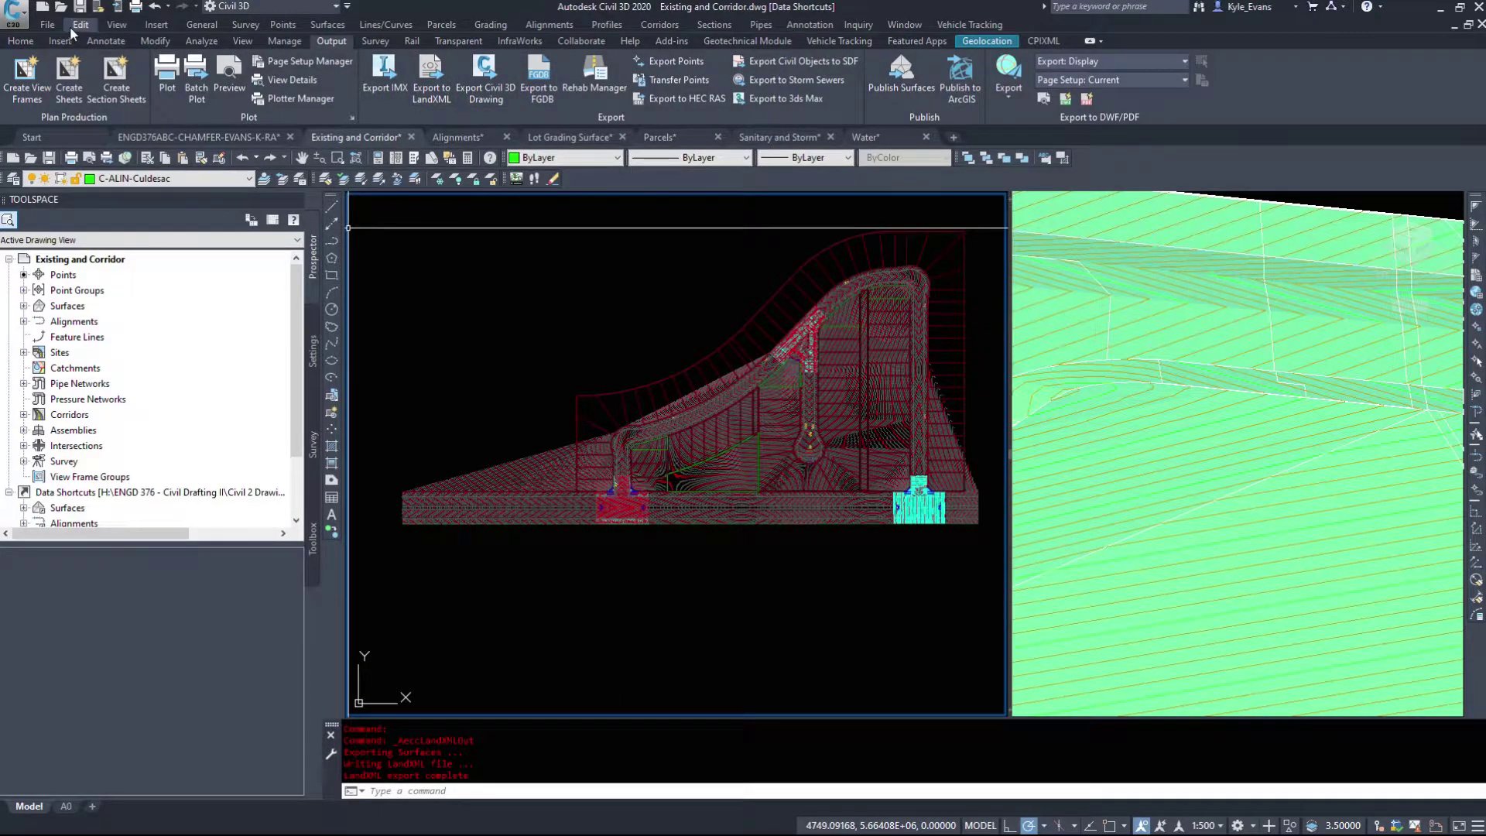
Export the Combined Road Design surface to LandXML as 'Final Road Surf'
click(47, 24)
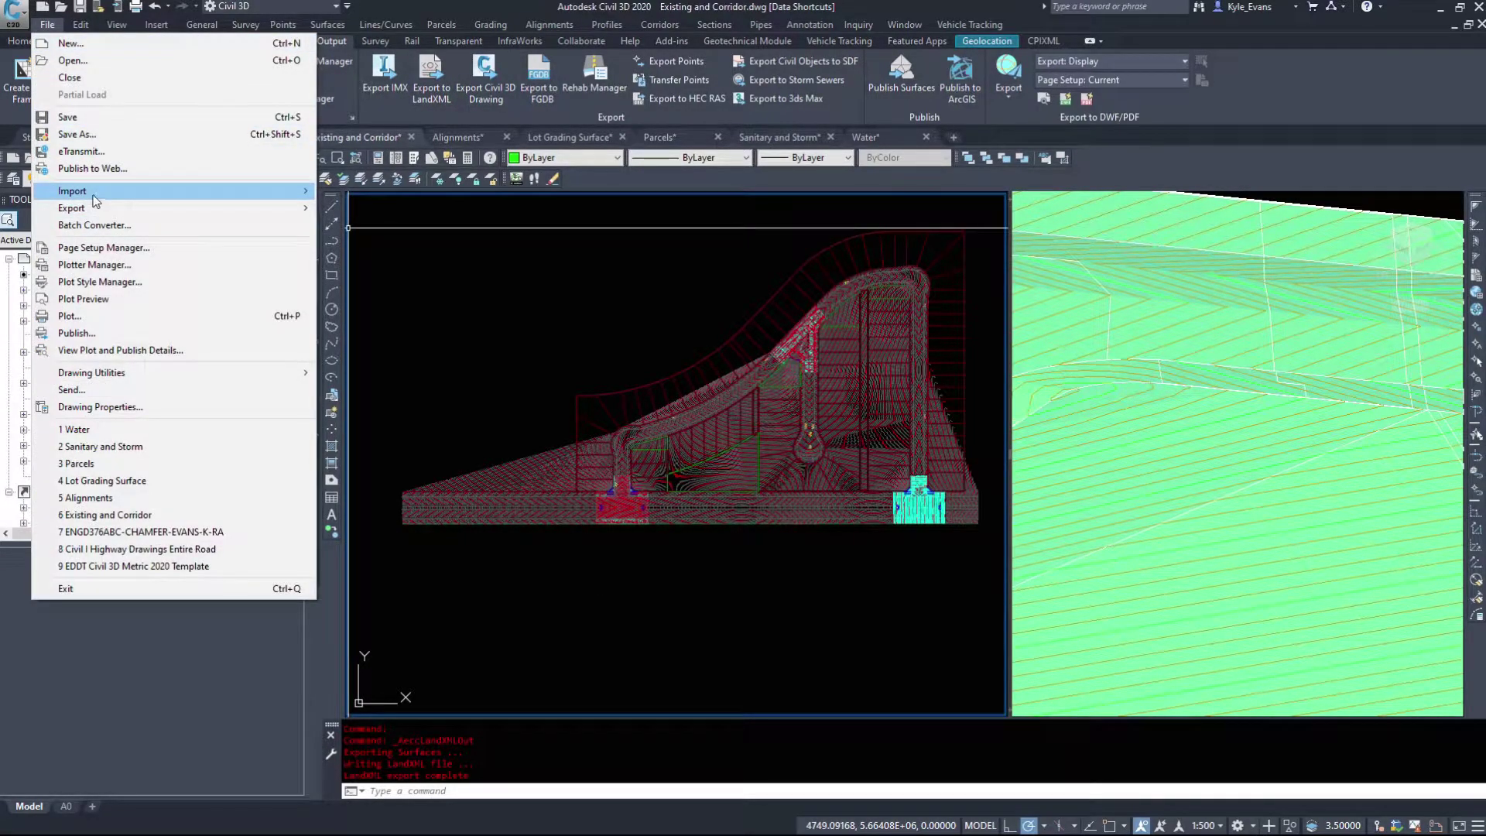
mouse_move(90, 208)
click(391, 242)
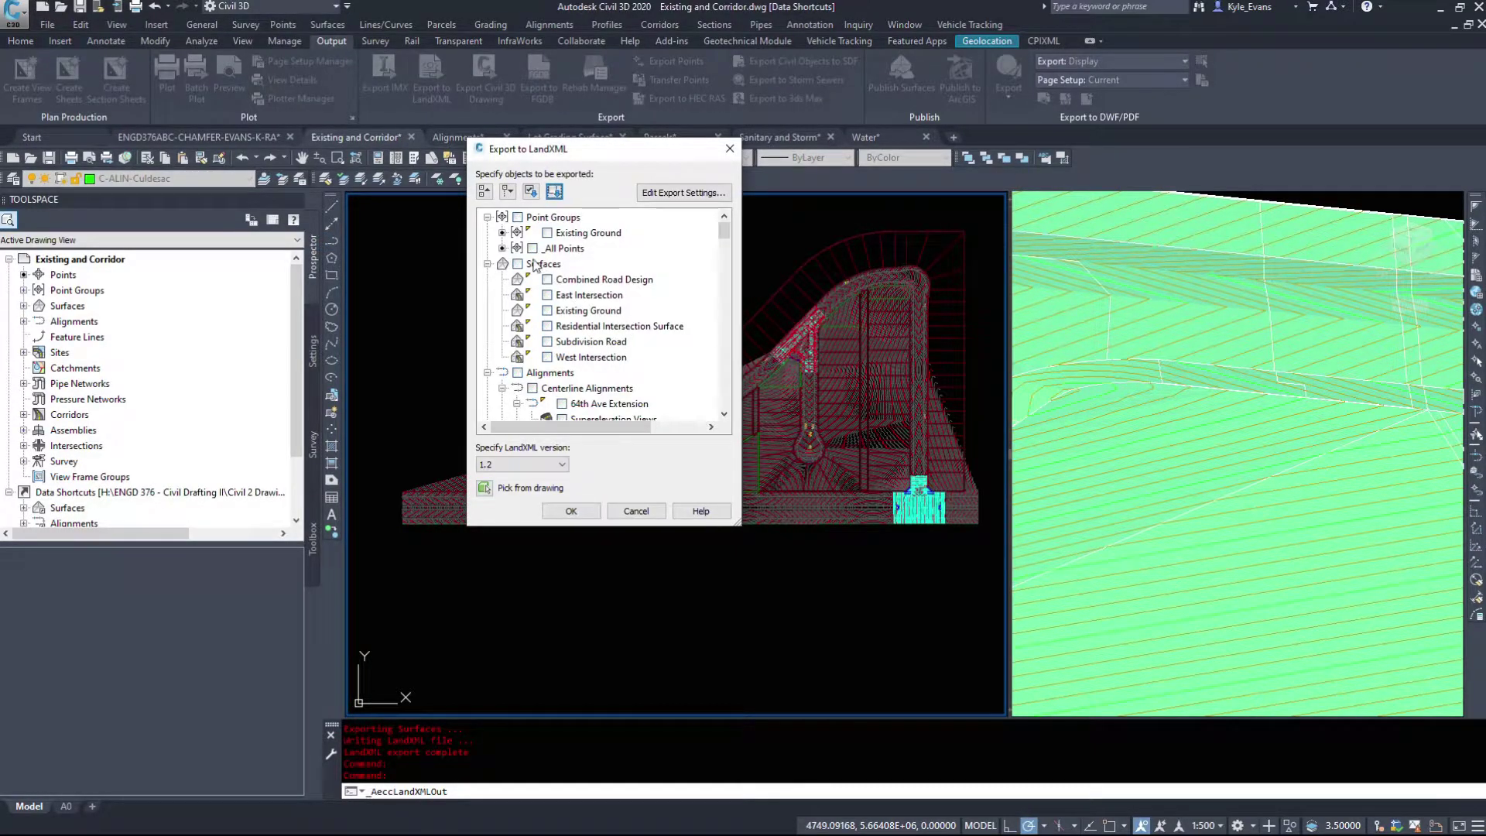
click(547, 279)
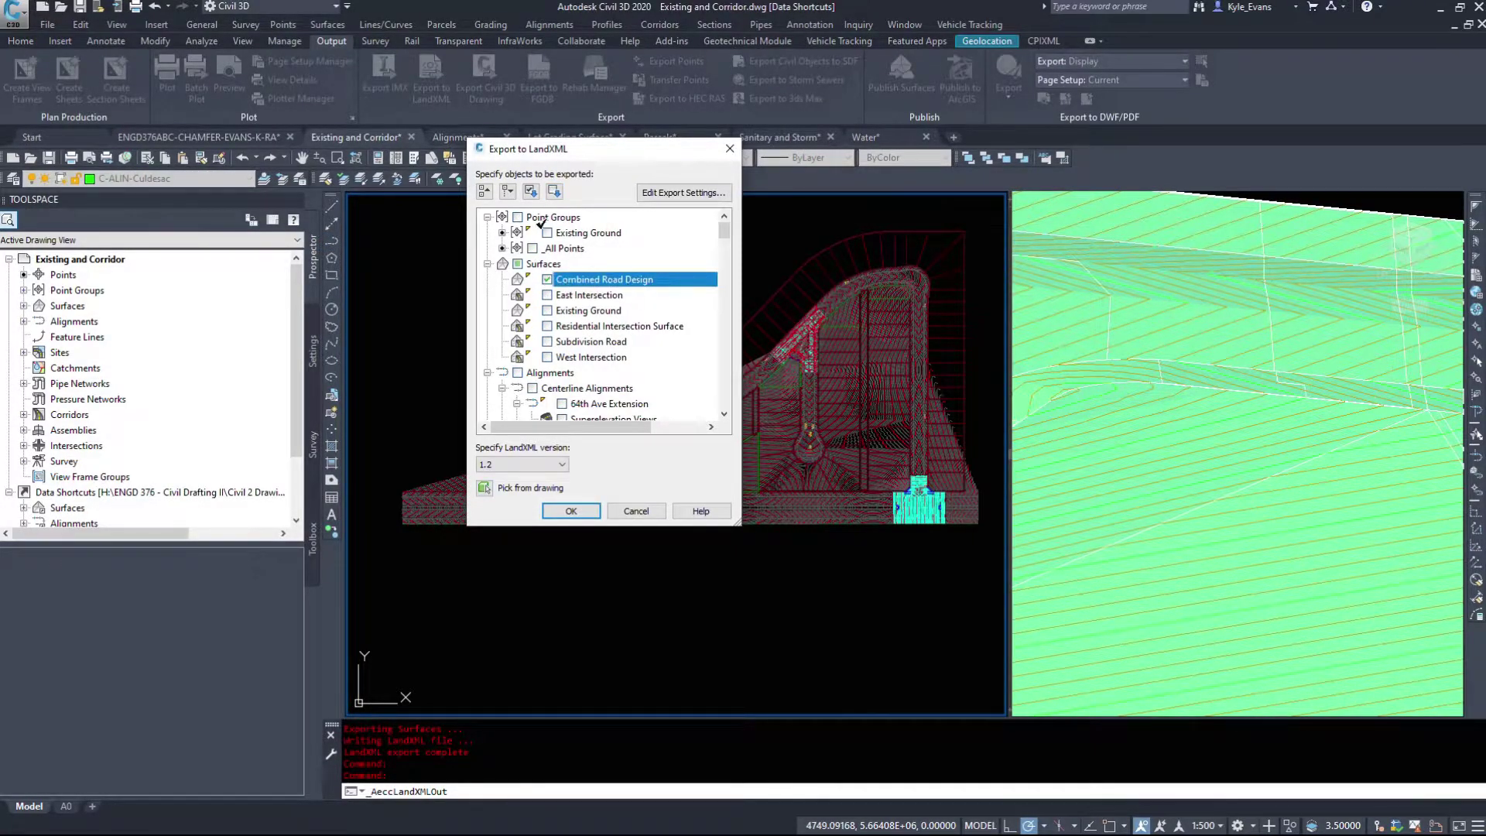
click(570, 512)
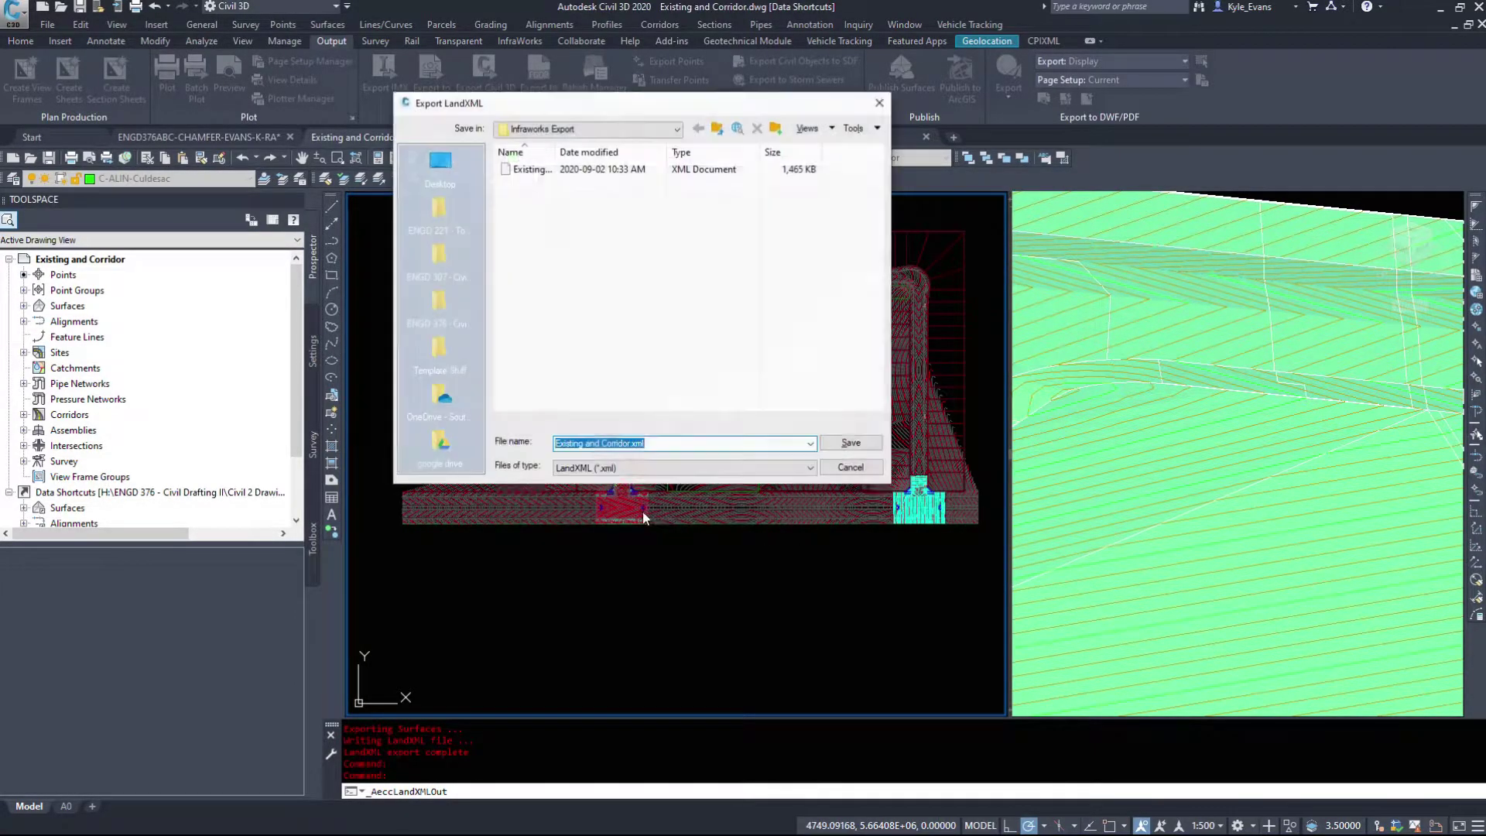
text(Final Ro)
text(ad Surf)
key(Return)
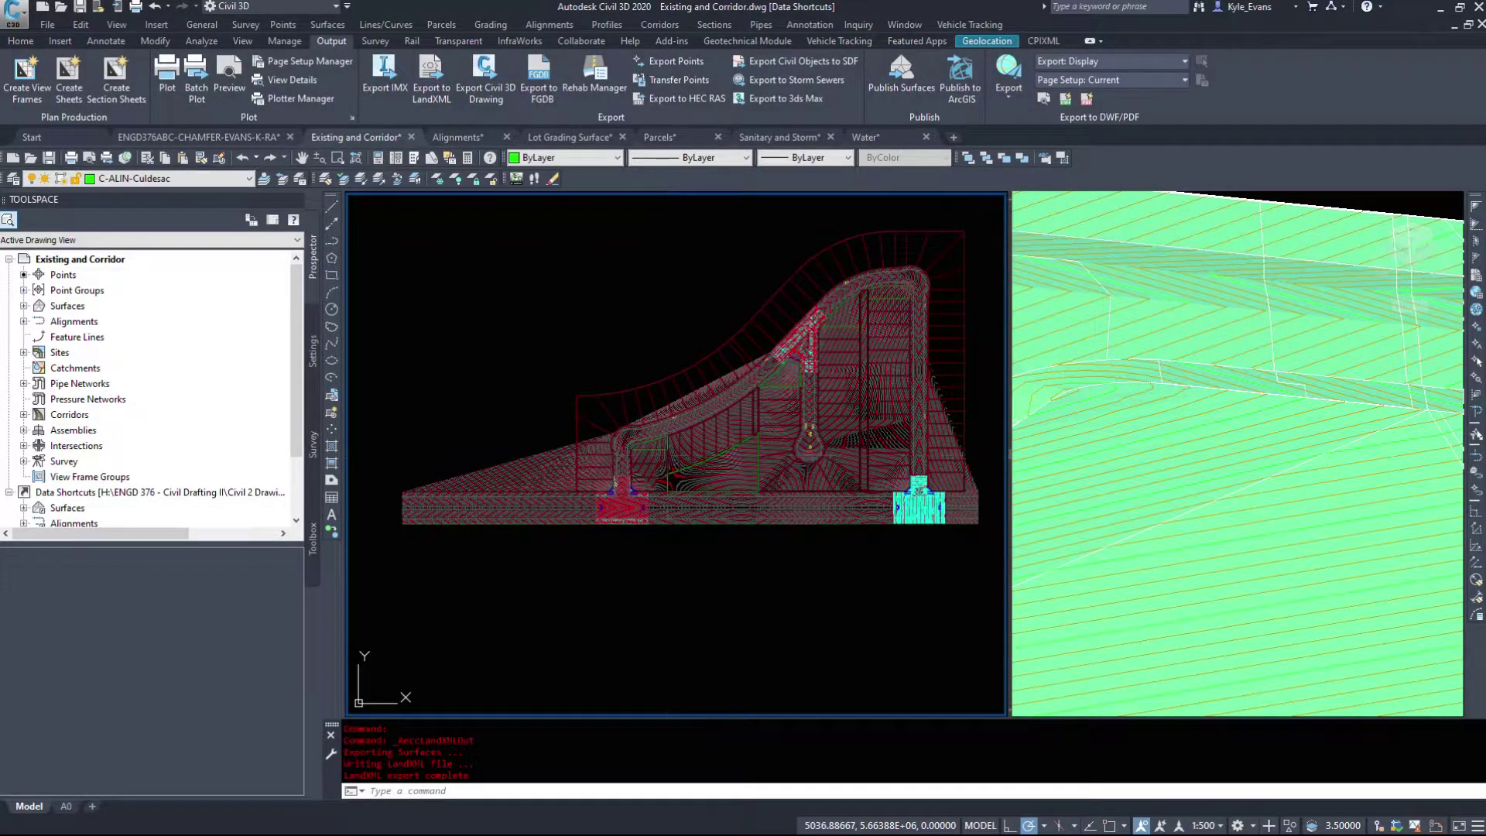
Start a new LandXML export with everything cleared except the Corridors
click(47, 24)
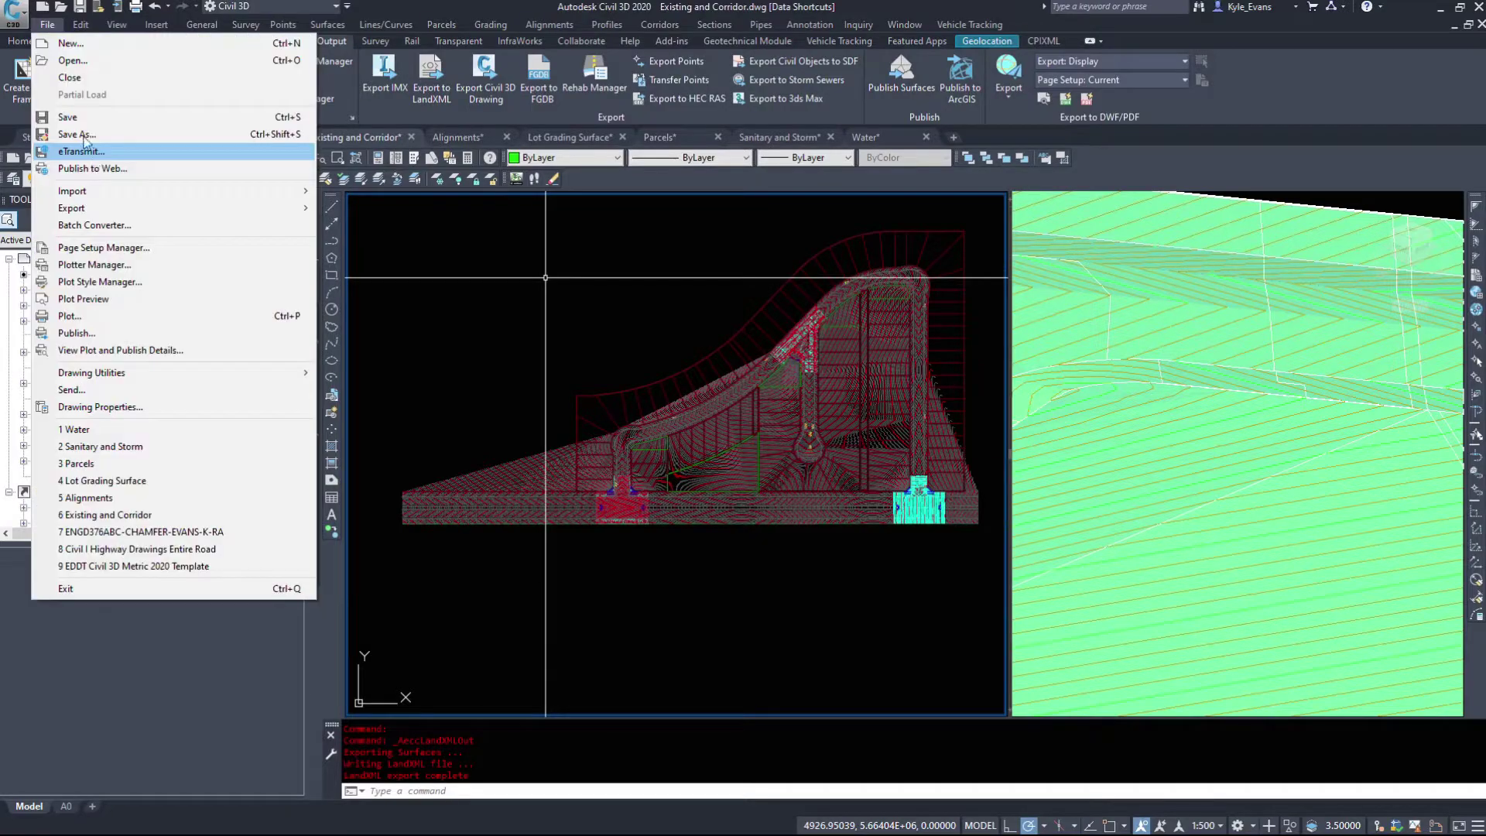
mouse_move(101, 209)
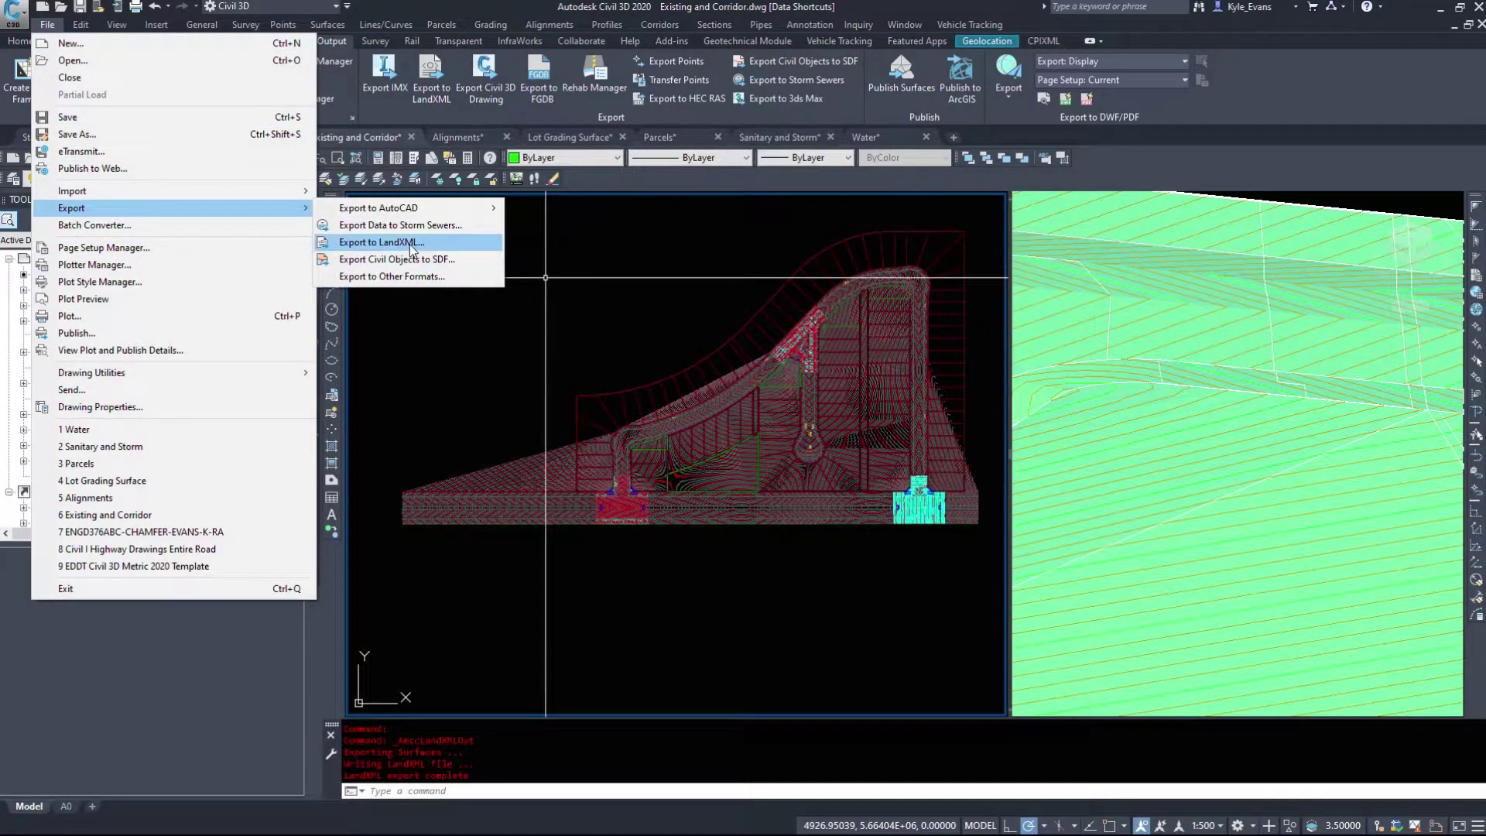
click(411, 243)
click(555, 193)
click(487, 232)
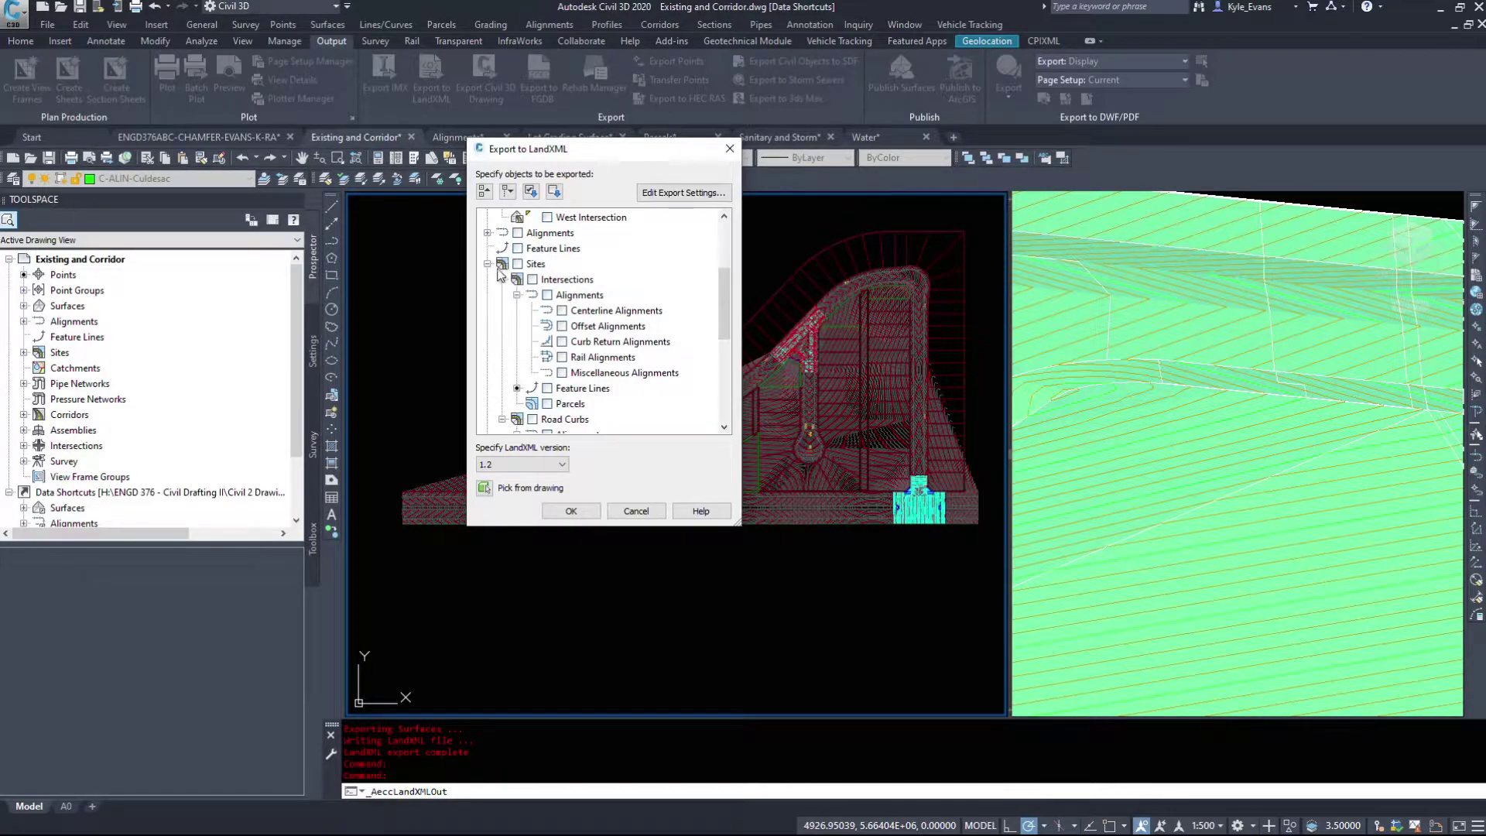
click(487, 263)
click(518, 357)
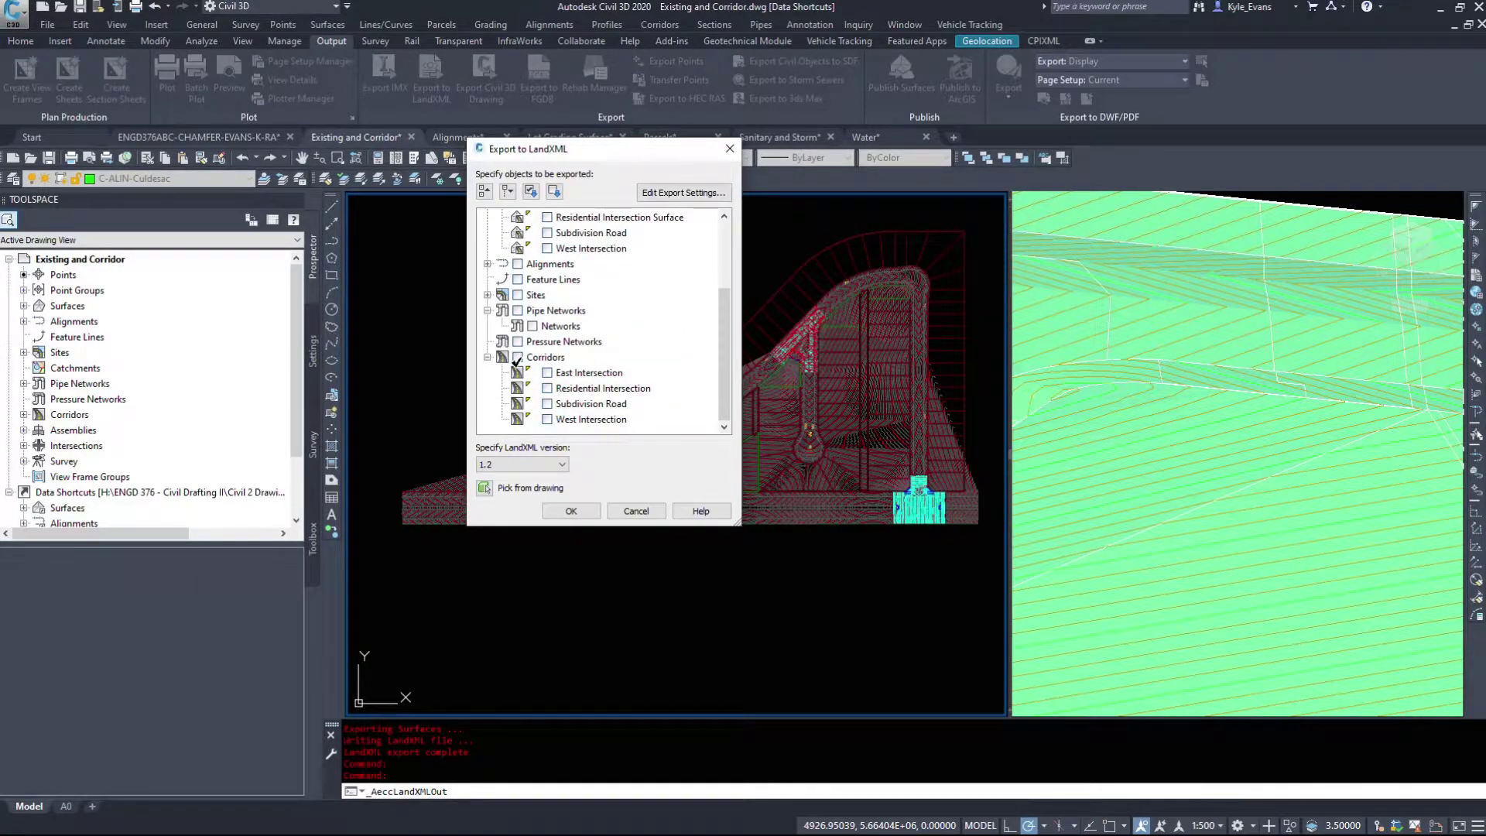
click(550, 249)
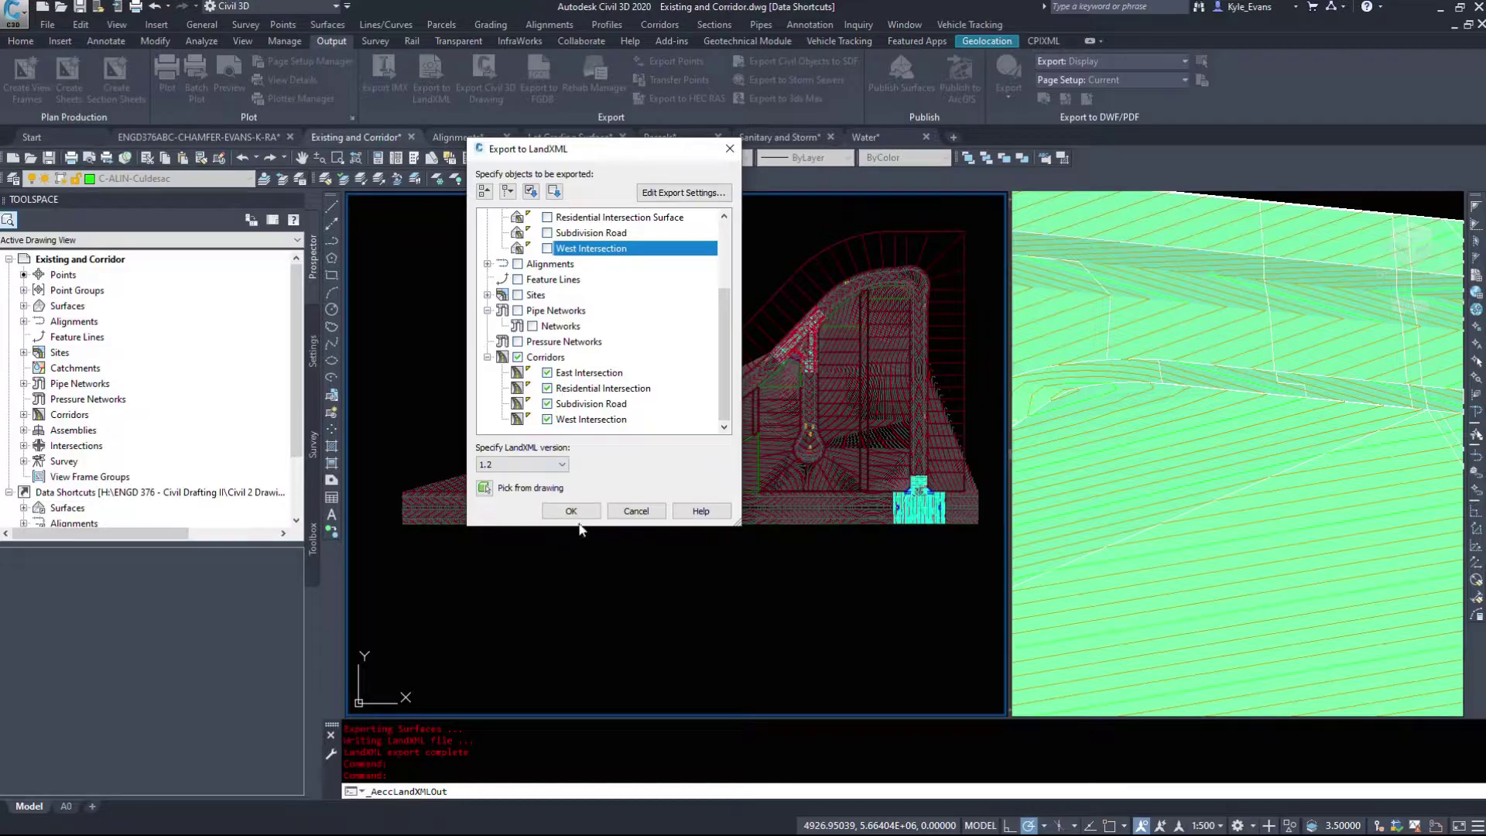
click(571, 511)
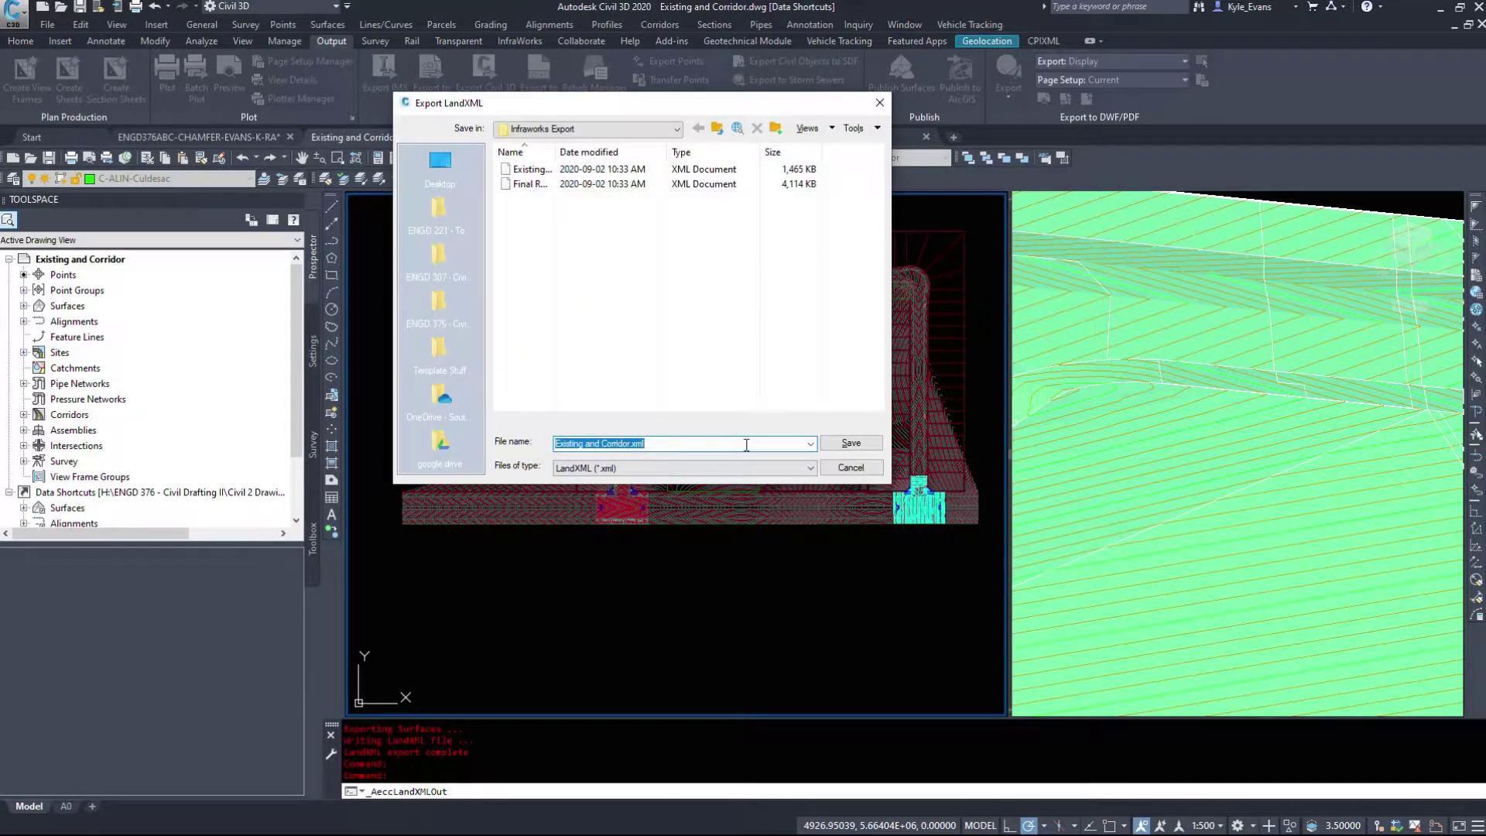
Save the corridor export as 'Combined' and switch to the subdivision drawing
text(Combined)
key(Return)
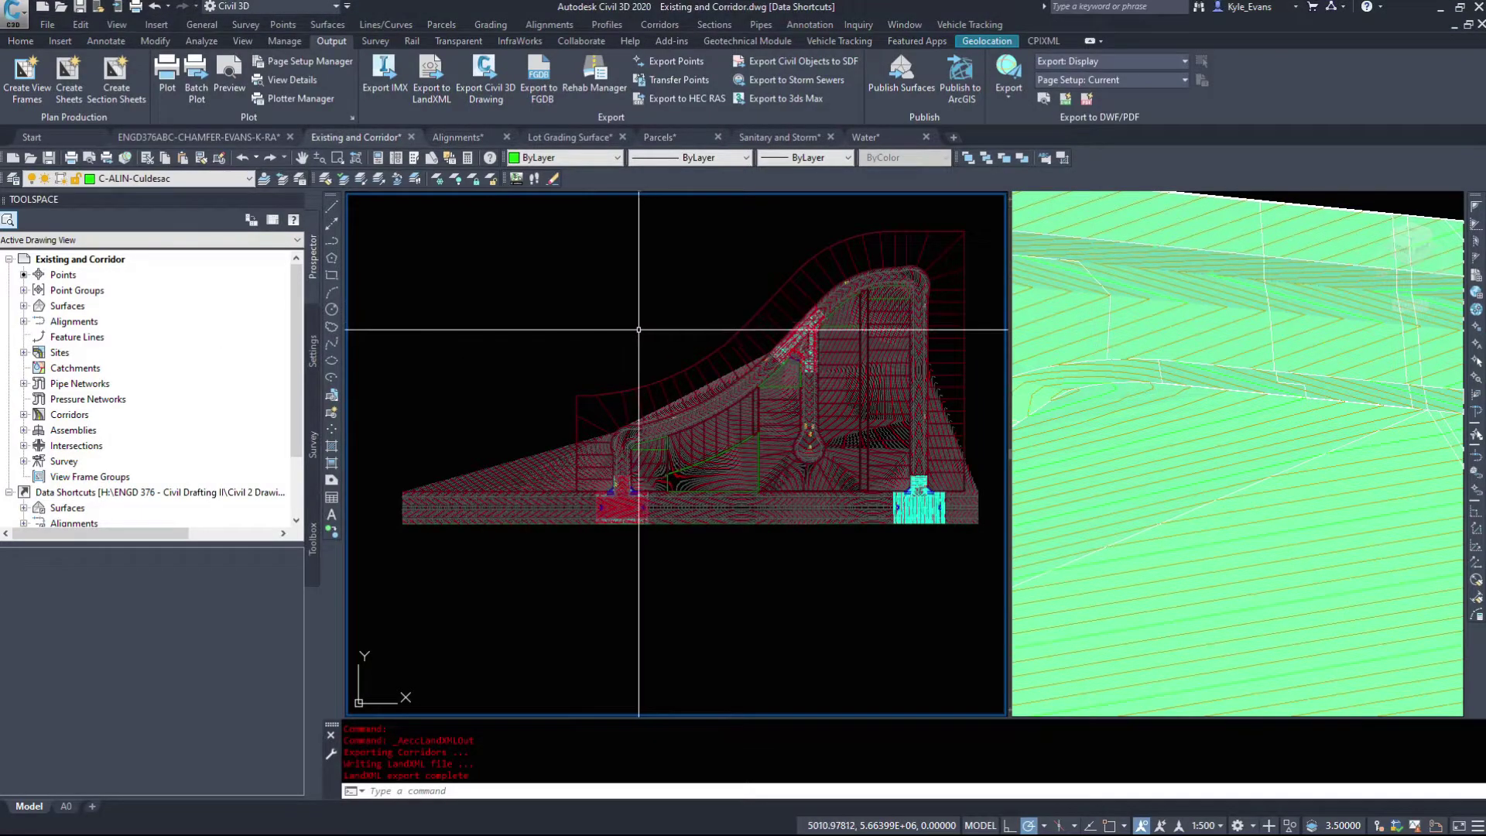
click(431, 74)
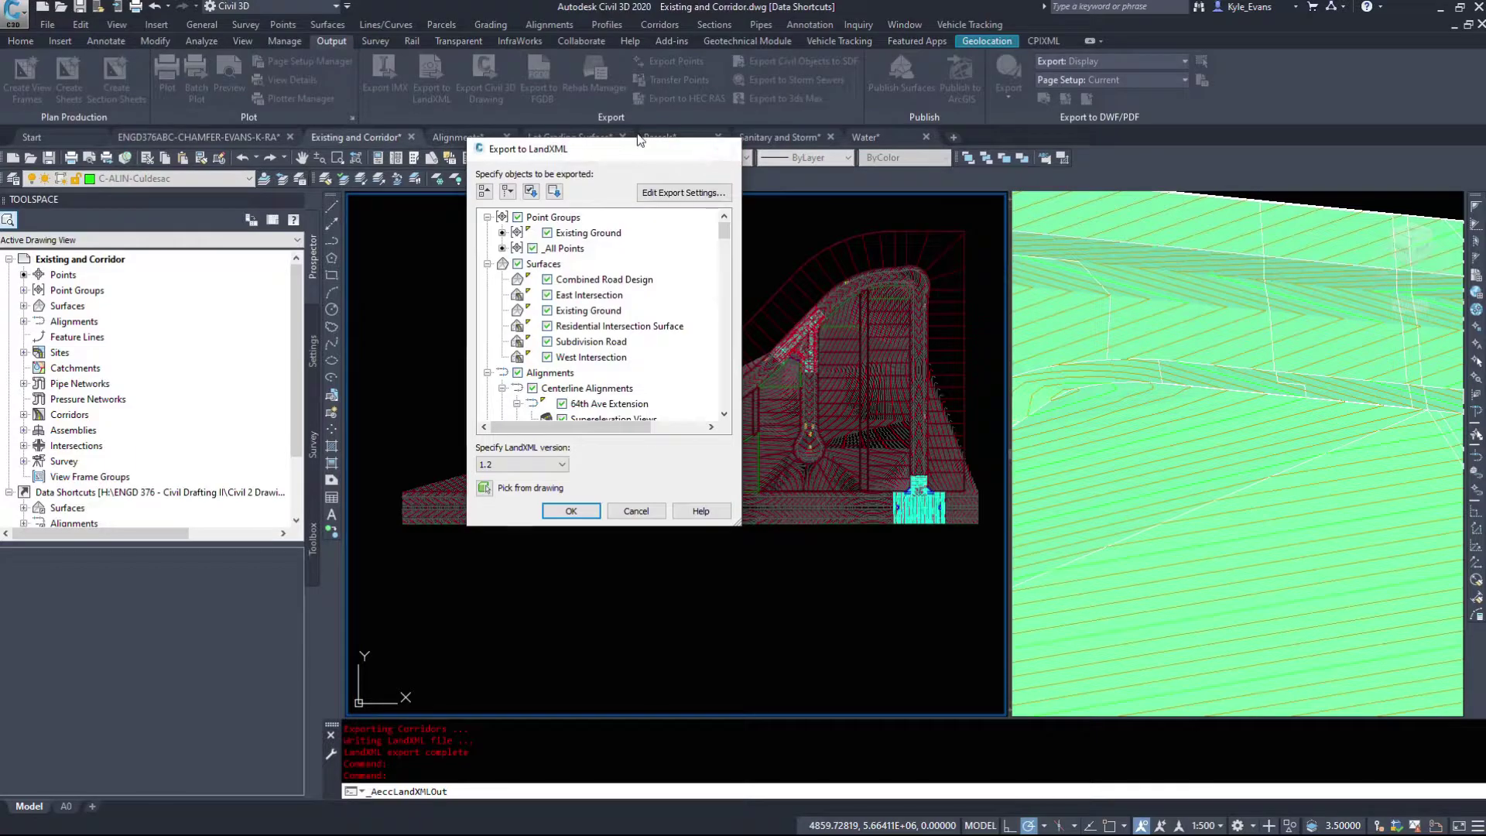
click(727, 150)
click(445, 99)
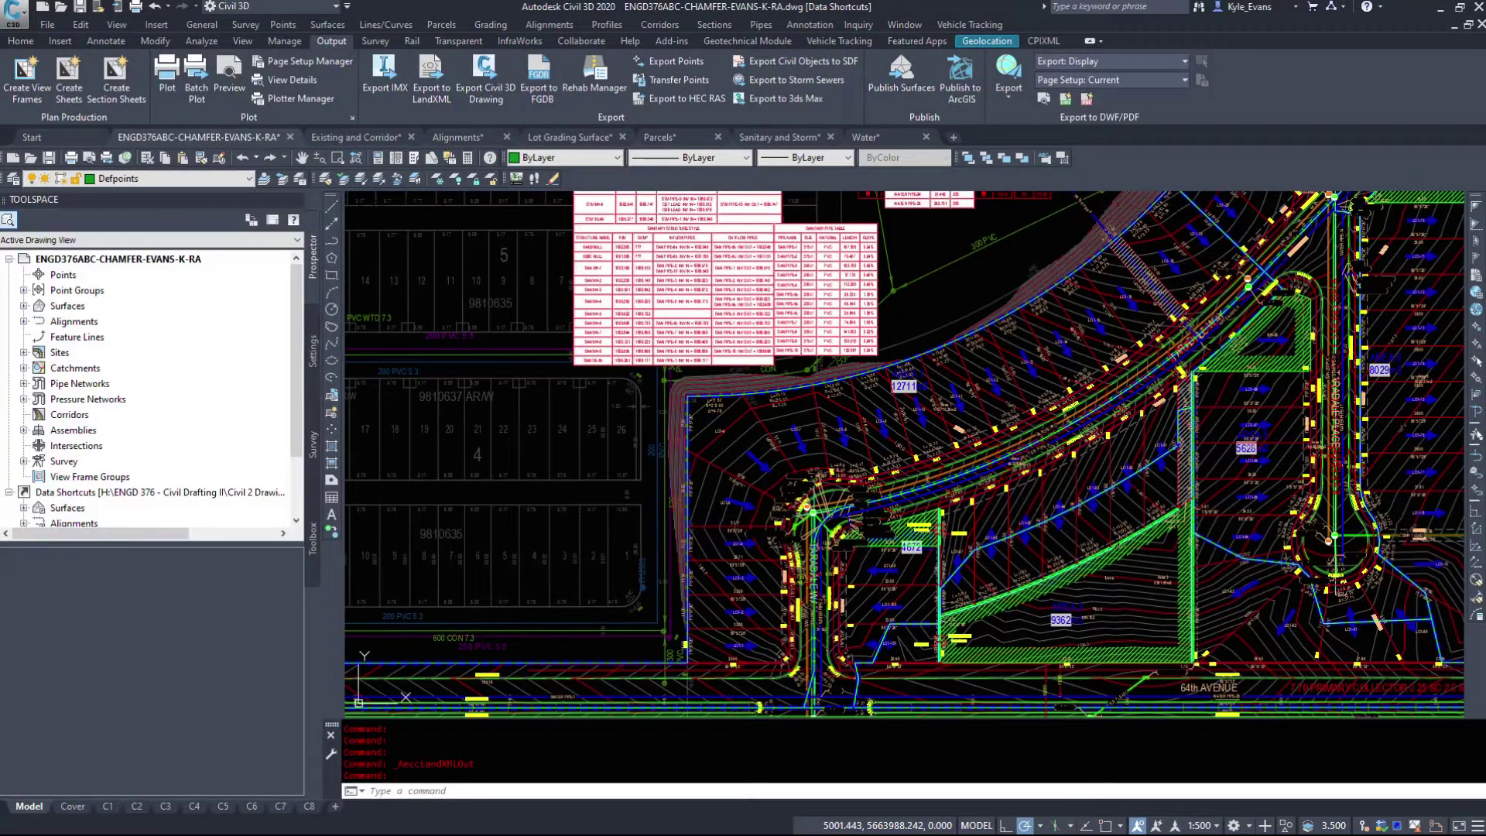
Save the drawing, then export its surface, alignments and profiles to Infraworks Export as IMX 2.1
scroll(1110, 503, down, 4)
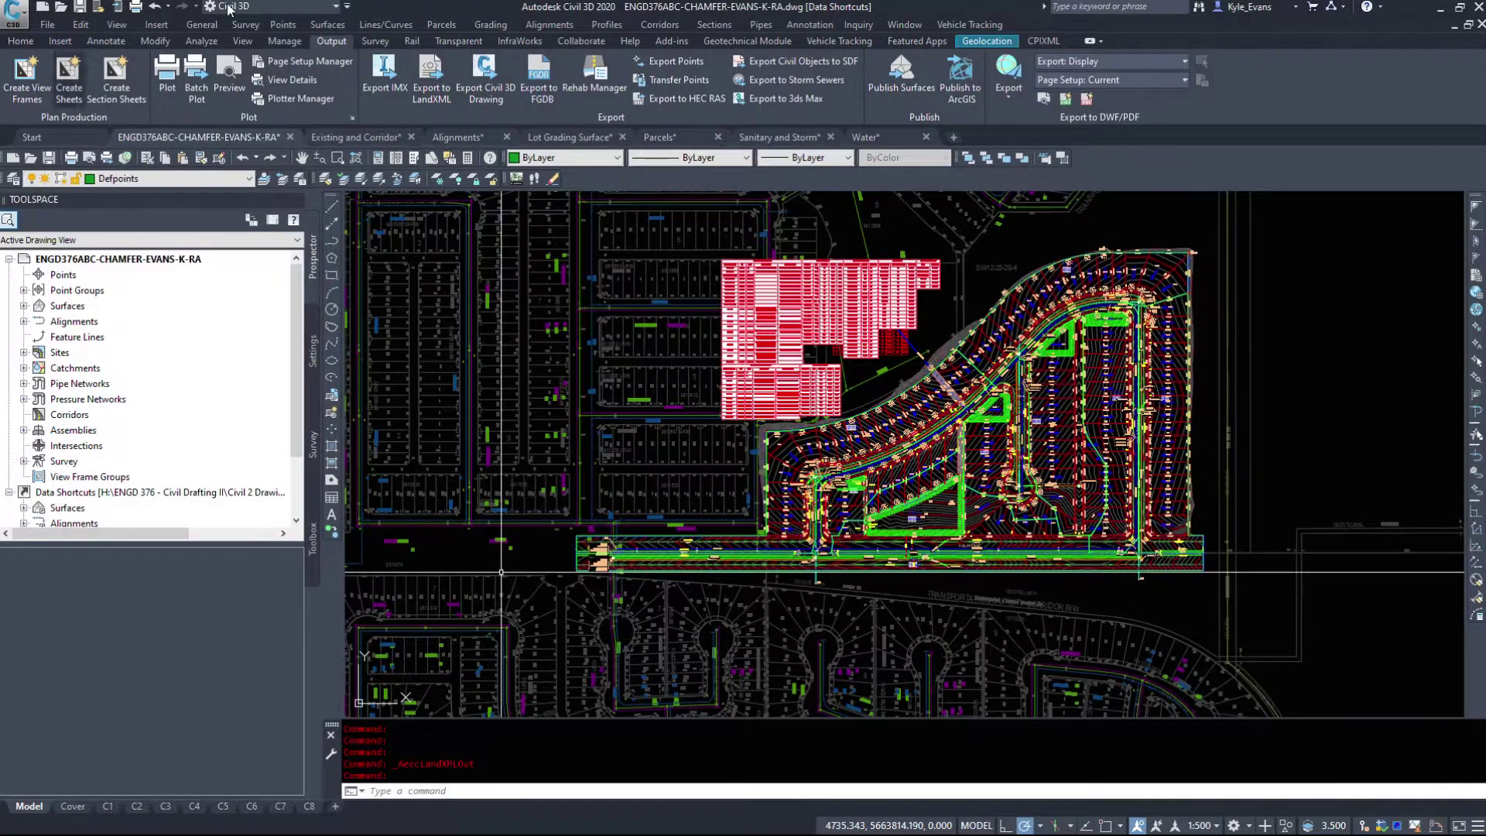
click(395, 71)
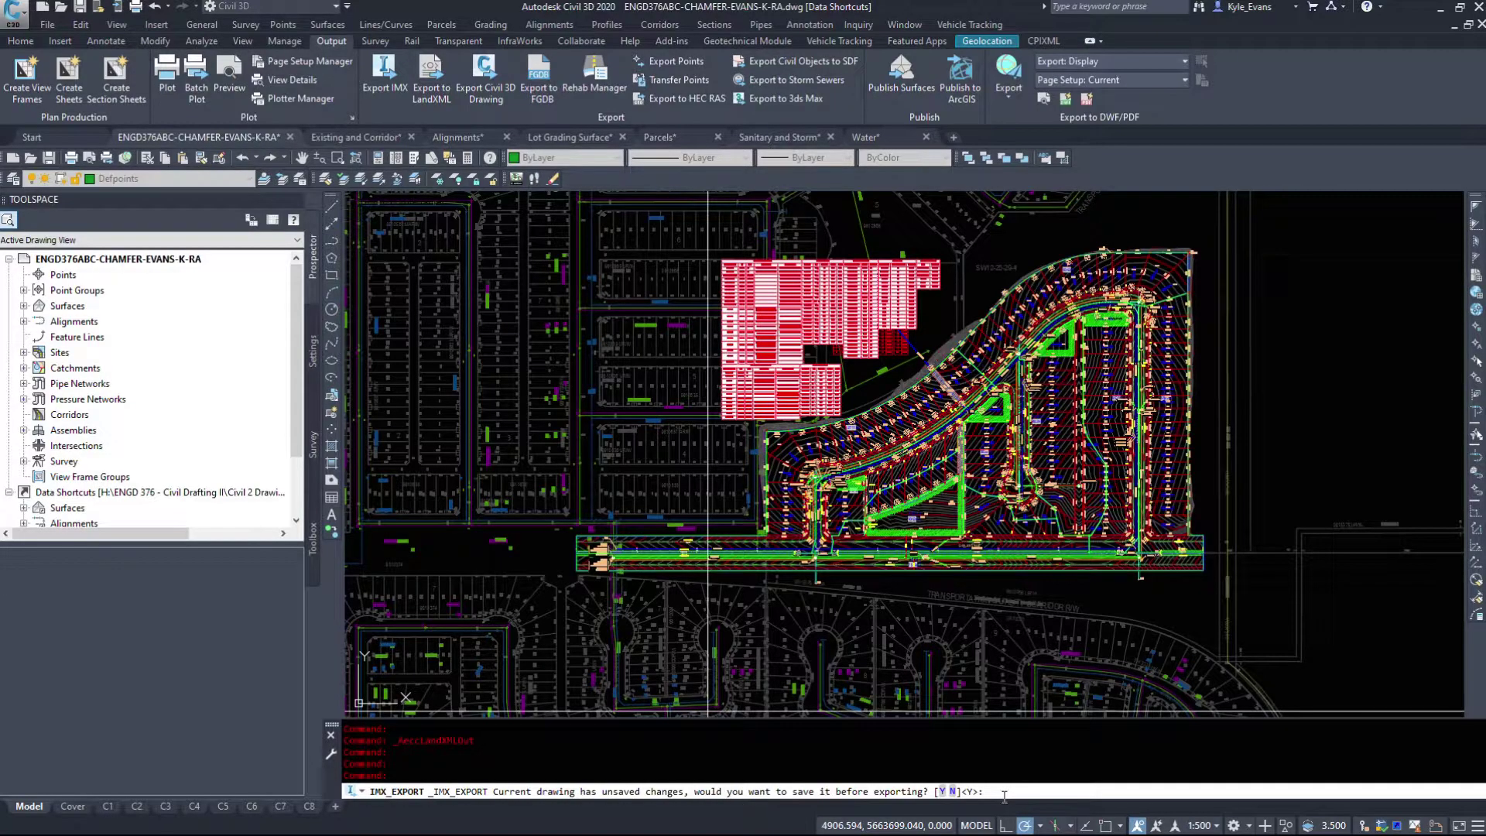
text(y)
key(Return)
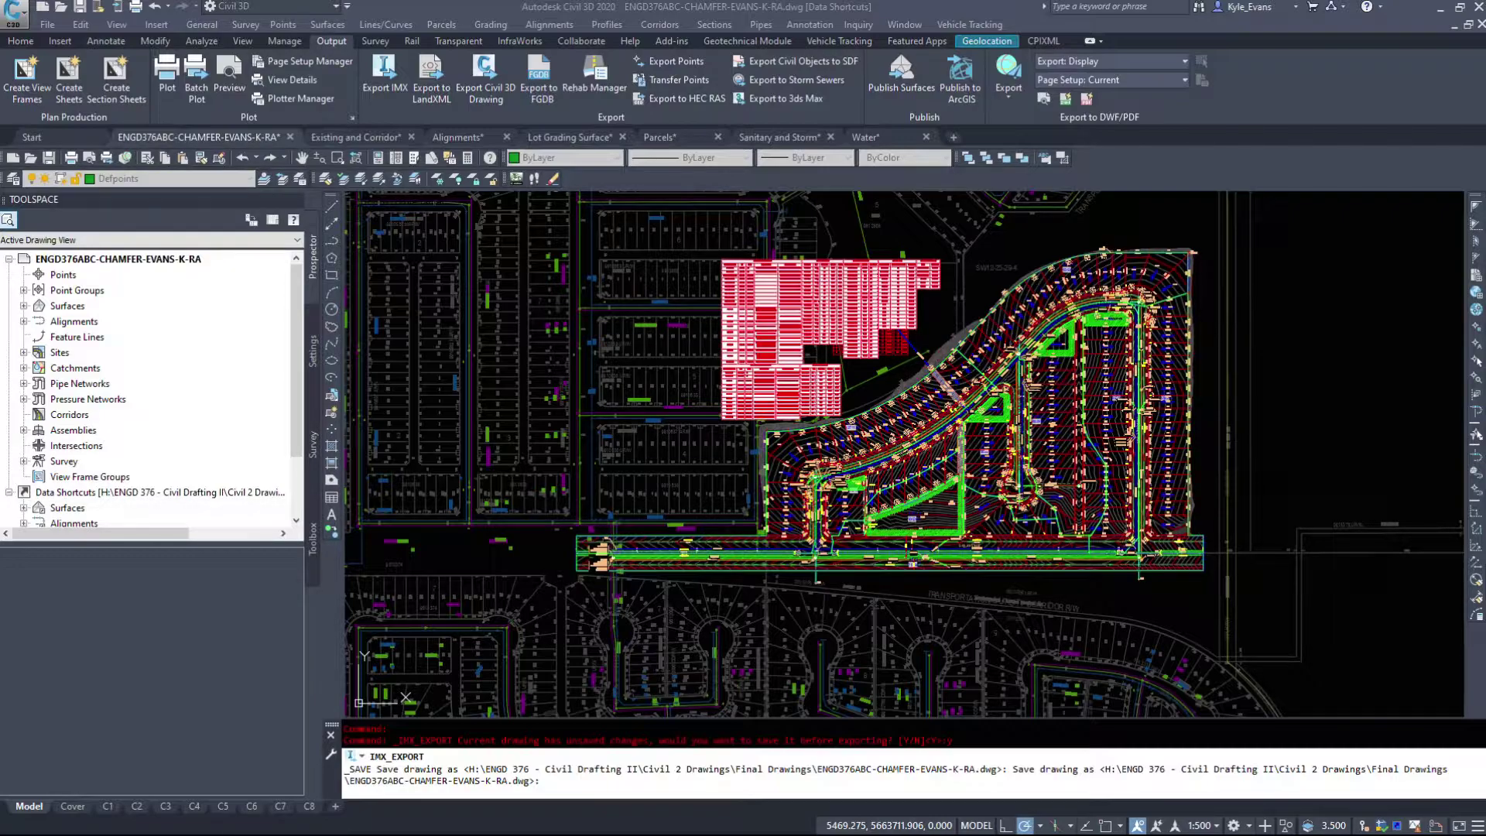
right_click(509, 795)
click(375, 739)
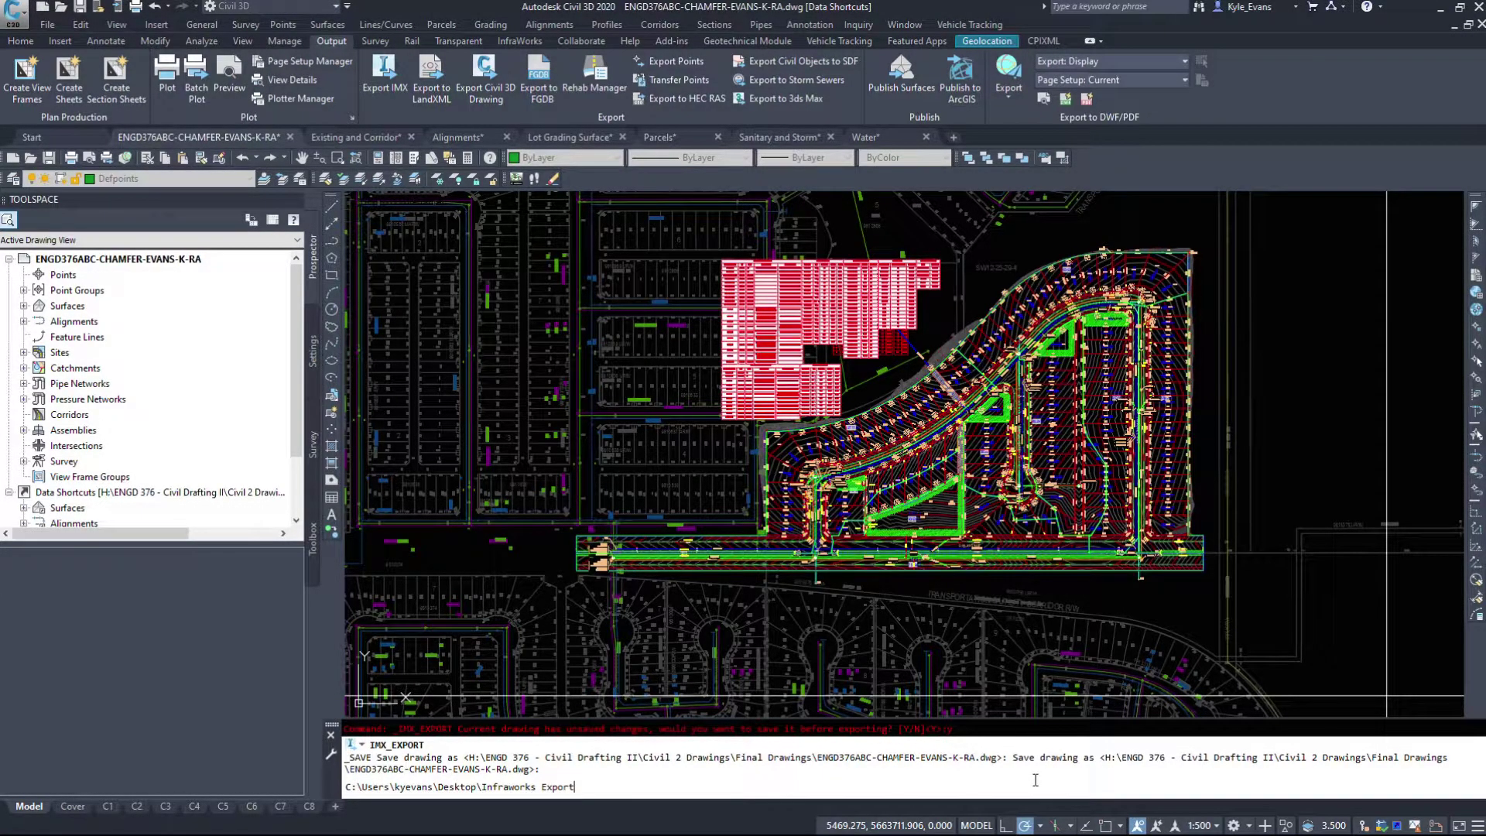
key(Return)
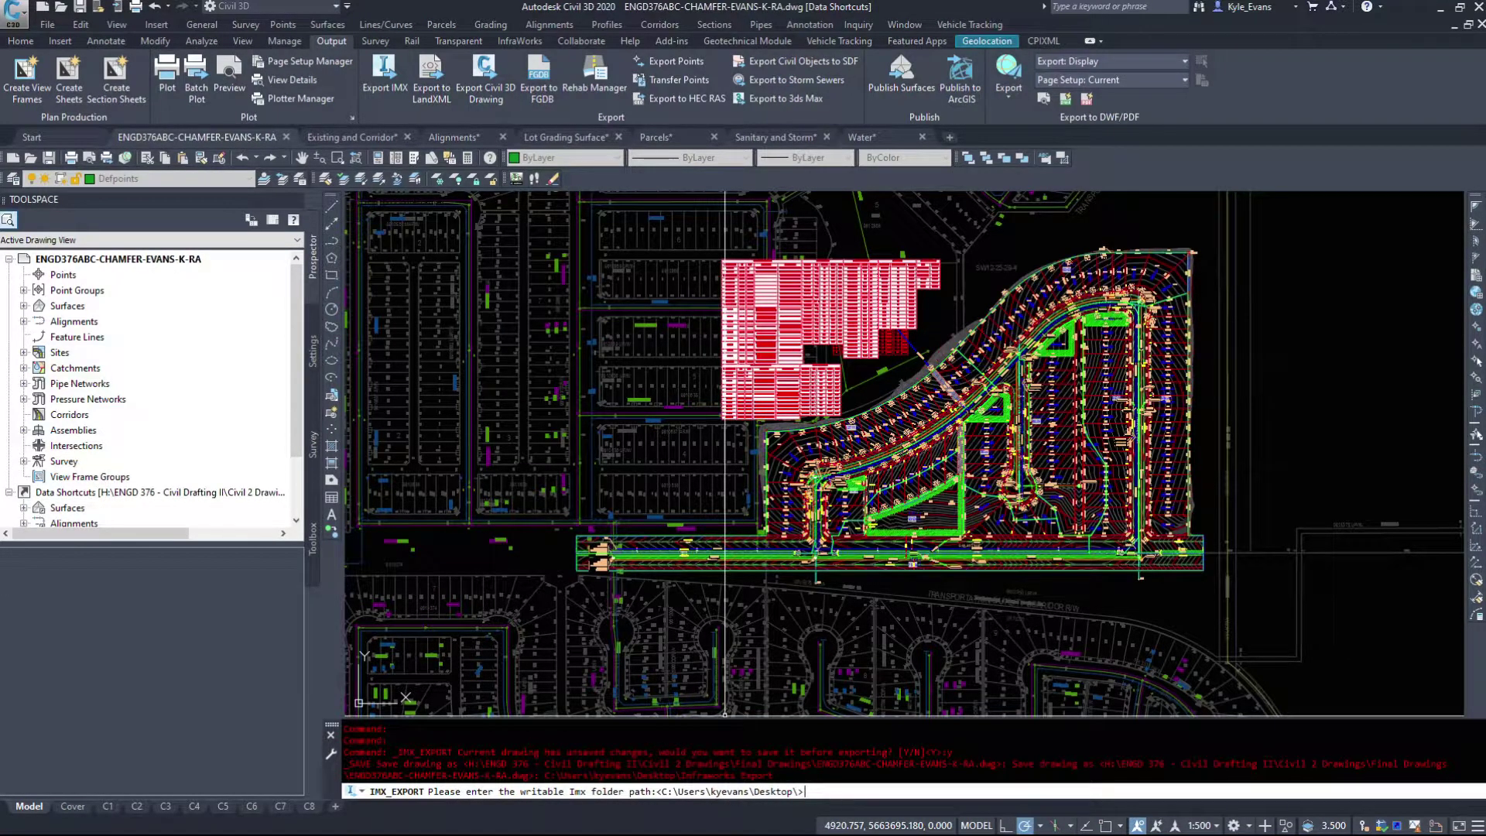
key(Return)
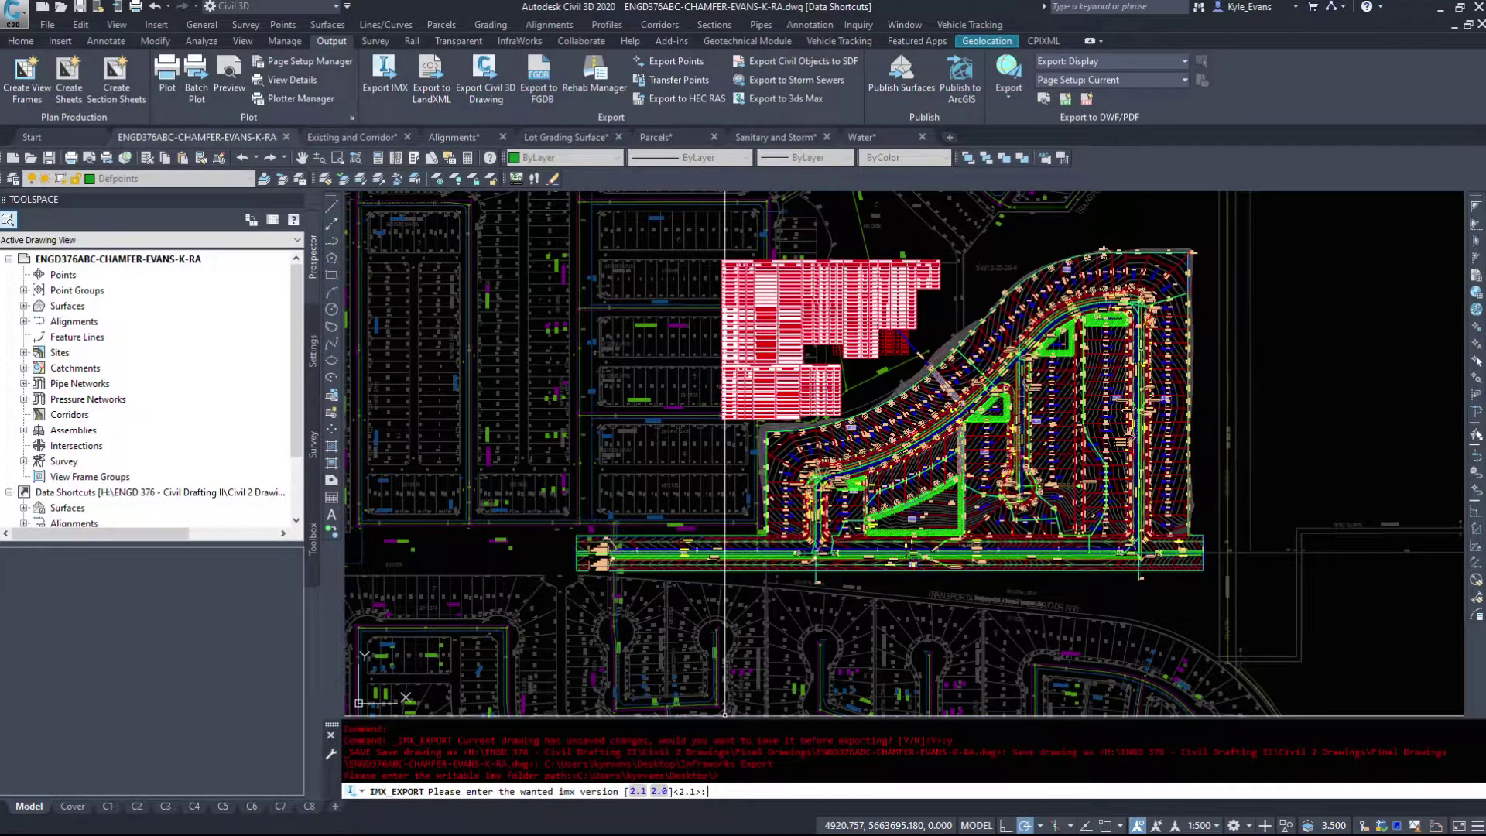
key(Return)
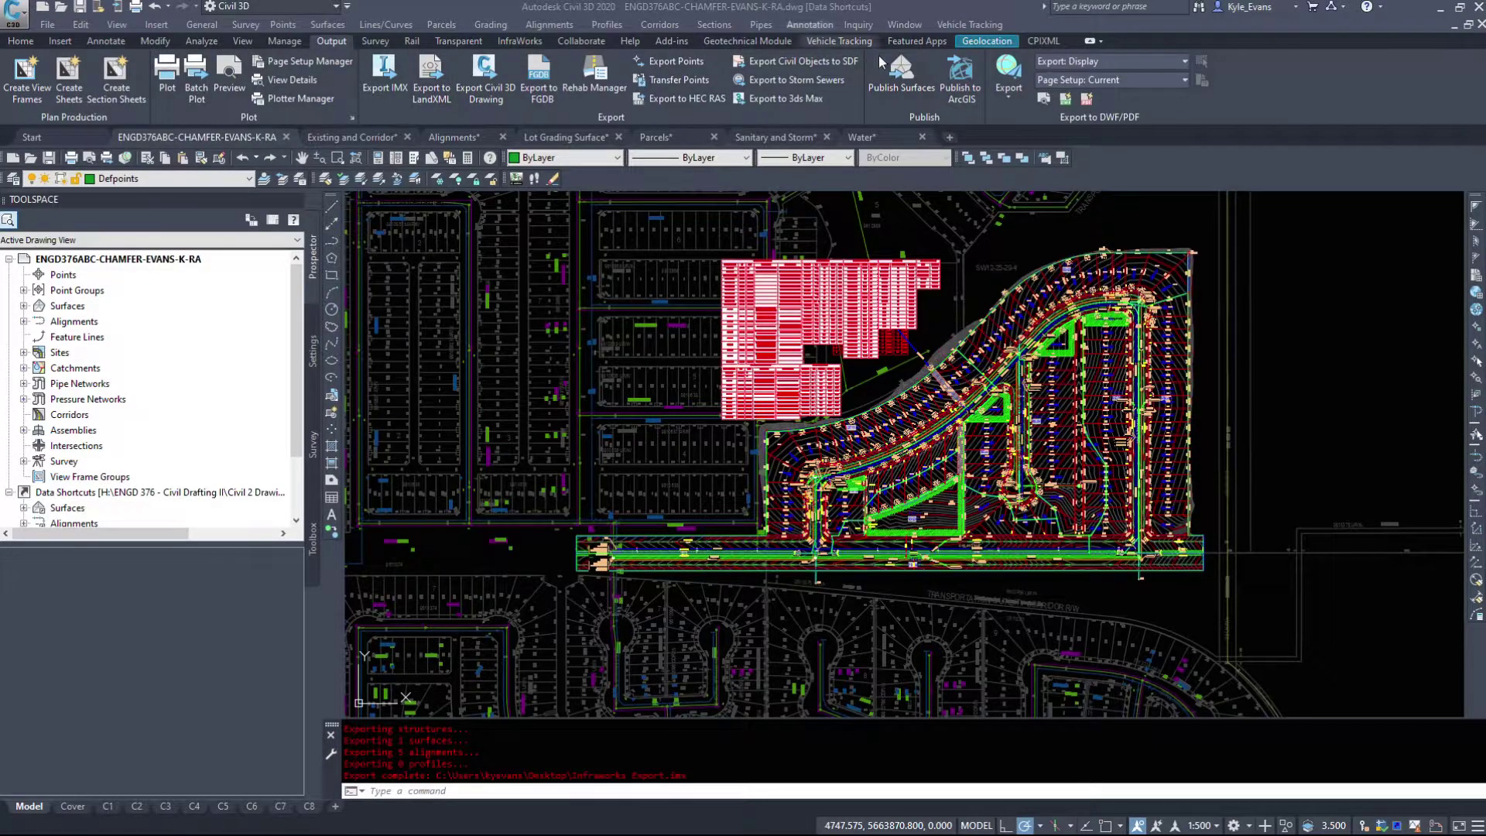
Check the desktop, return to Civil 3D, and zoom into the Alignments drawing
click(1443, 8)
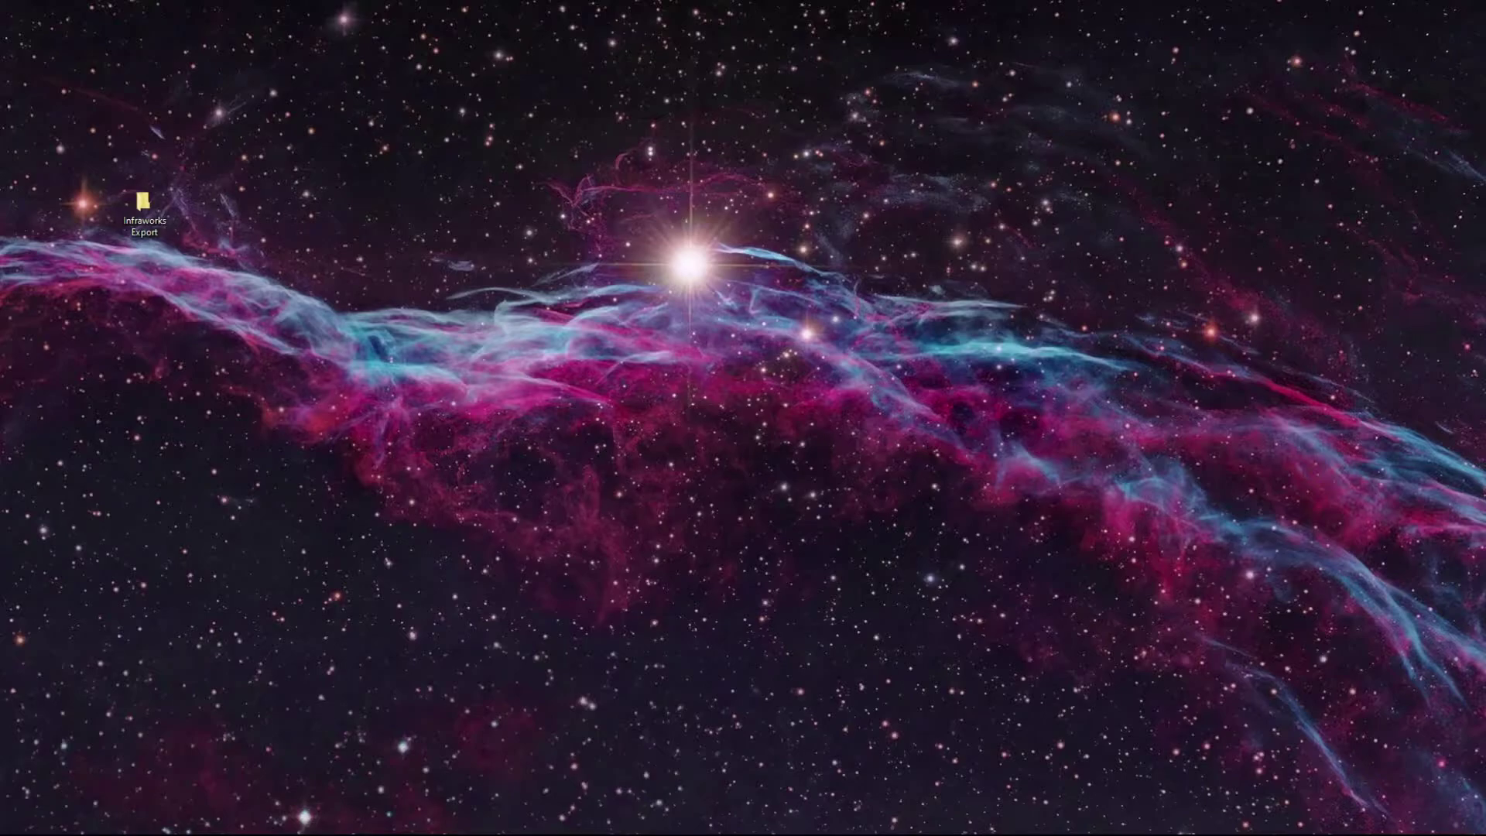
key(alt+Tab)
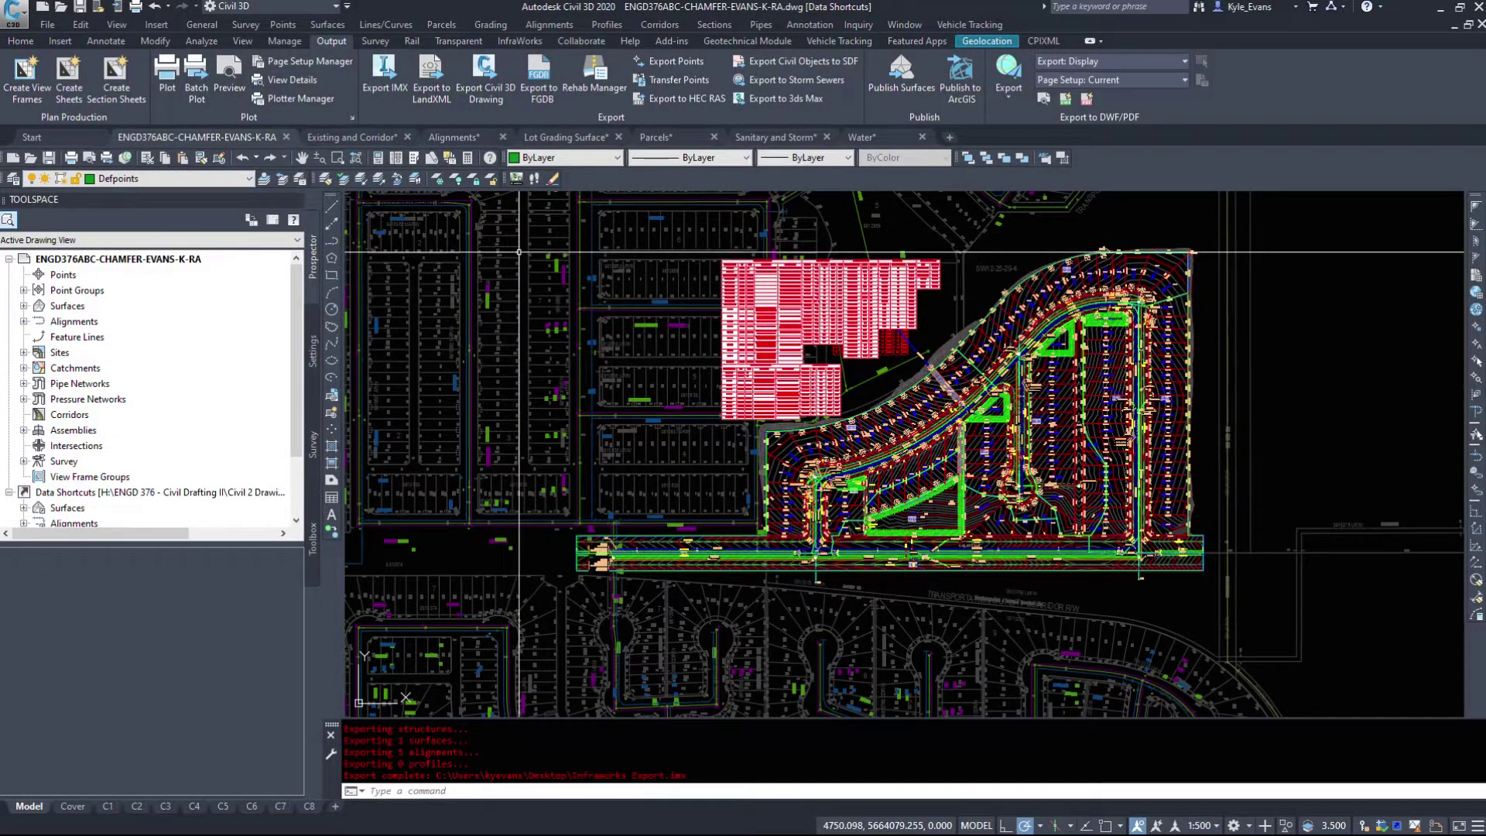
mouse_move(565, 140)
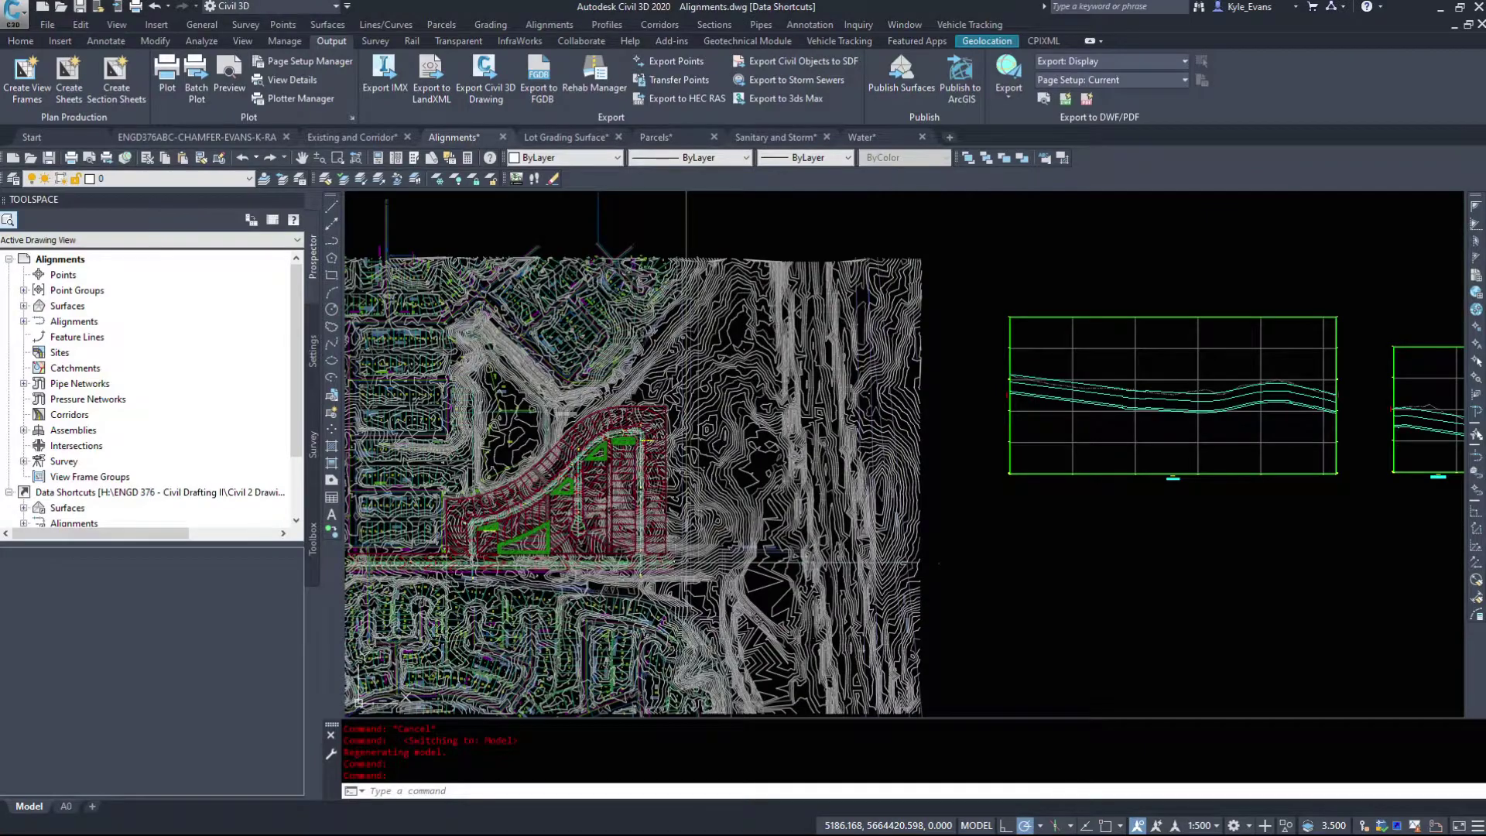
scroll(696, 542, up, 6)
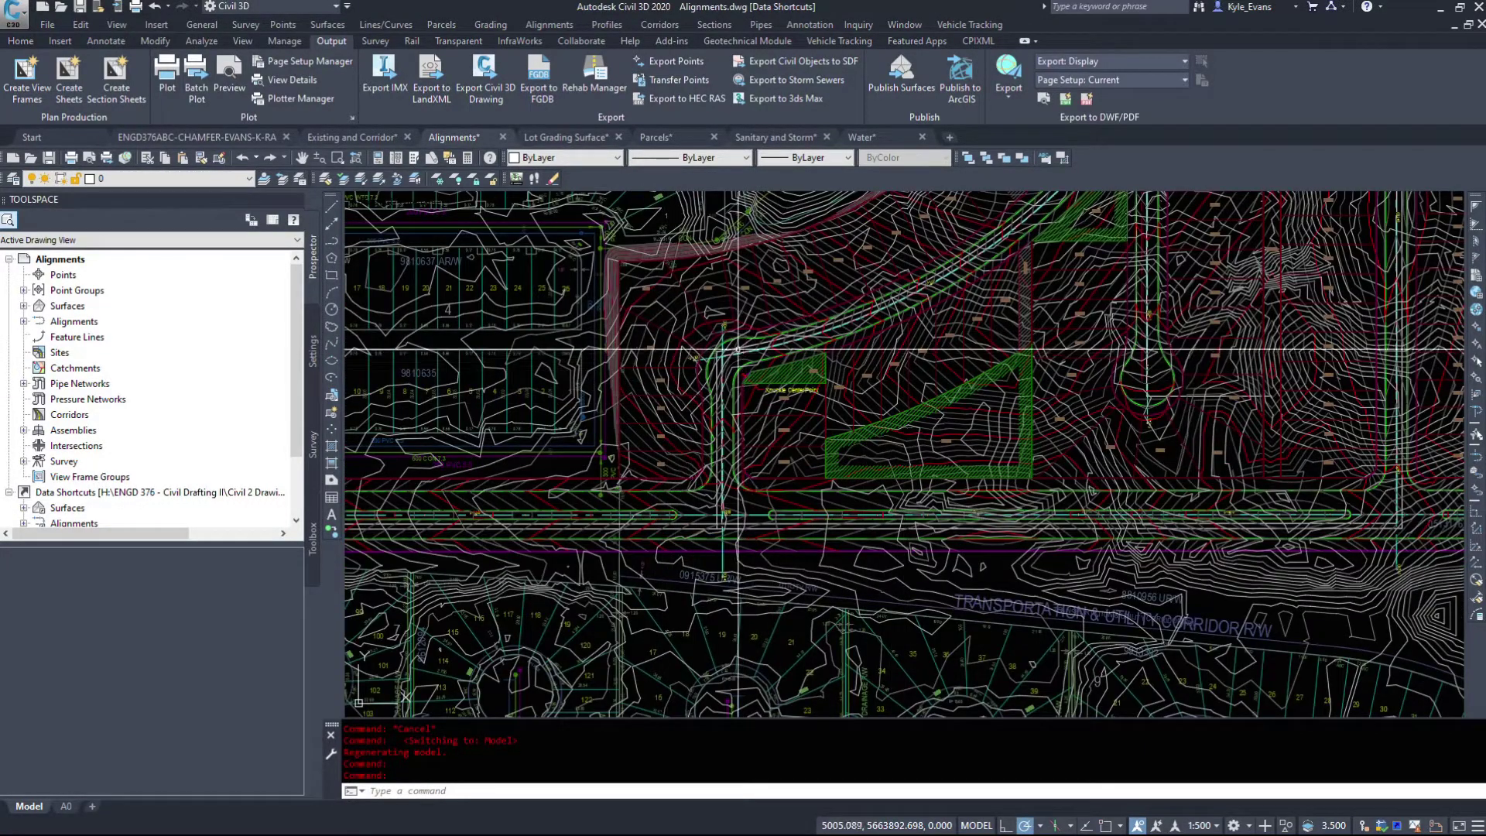
Switch to the Existing and Corridor drawing and open Export to LandXML
middle_drag(573, 203, 526, 252)
click(367, 134)
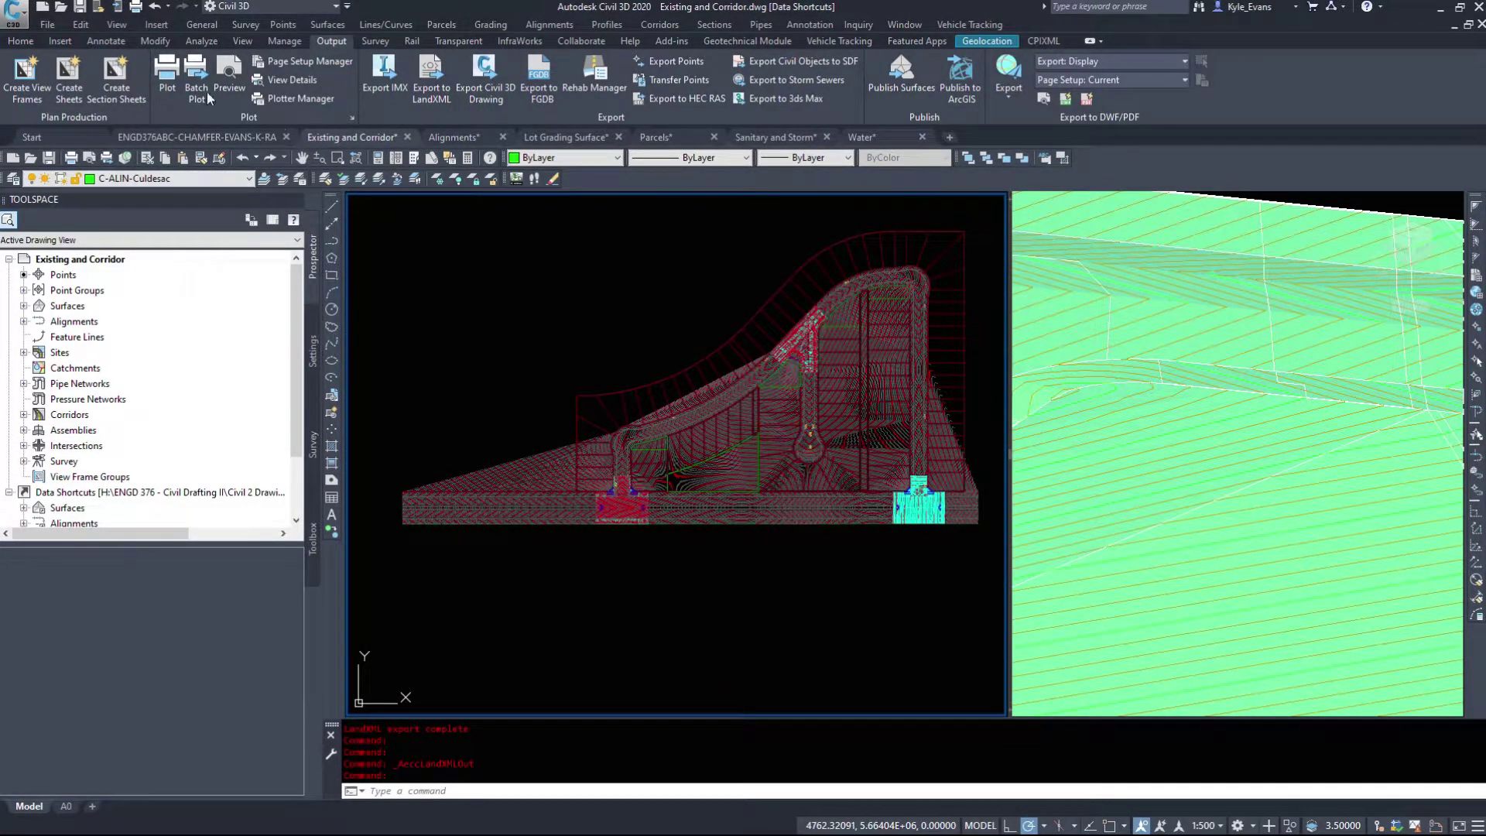
click(431, 76)
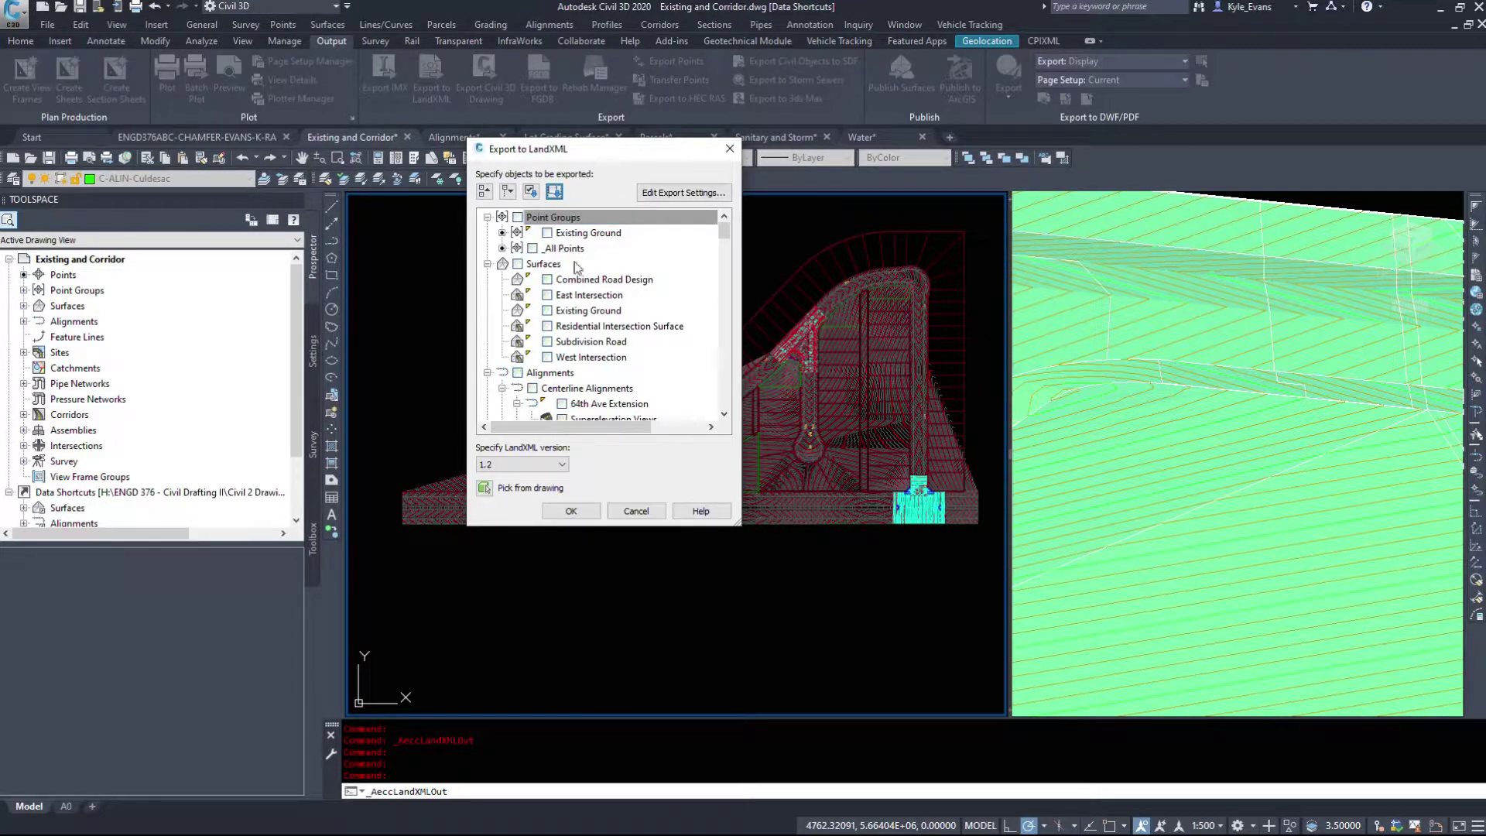
Tick the centerline alignments for export, excluding Culdesac Bulb and Knuckle Curb Return
click(488, 264)
scroll(575, 303, down, 1)
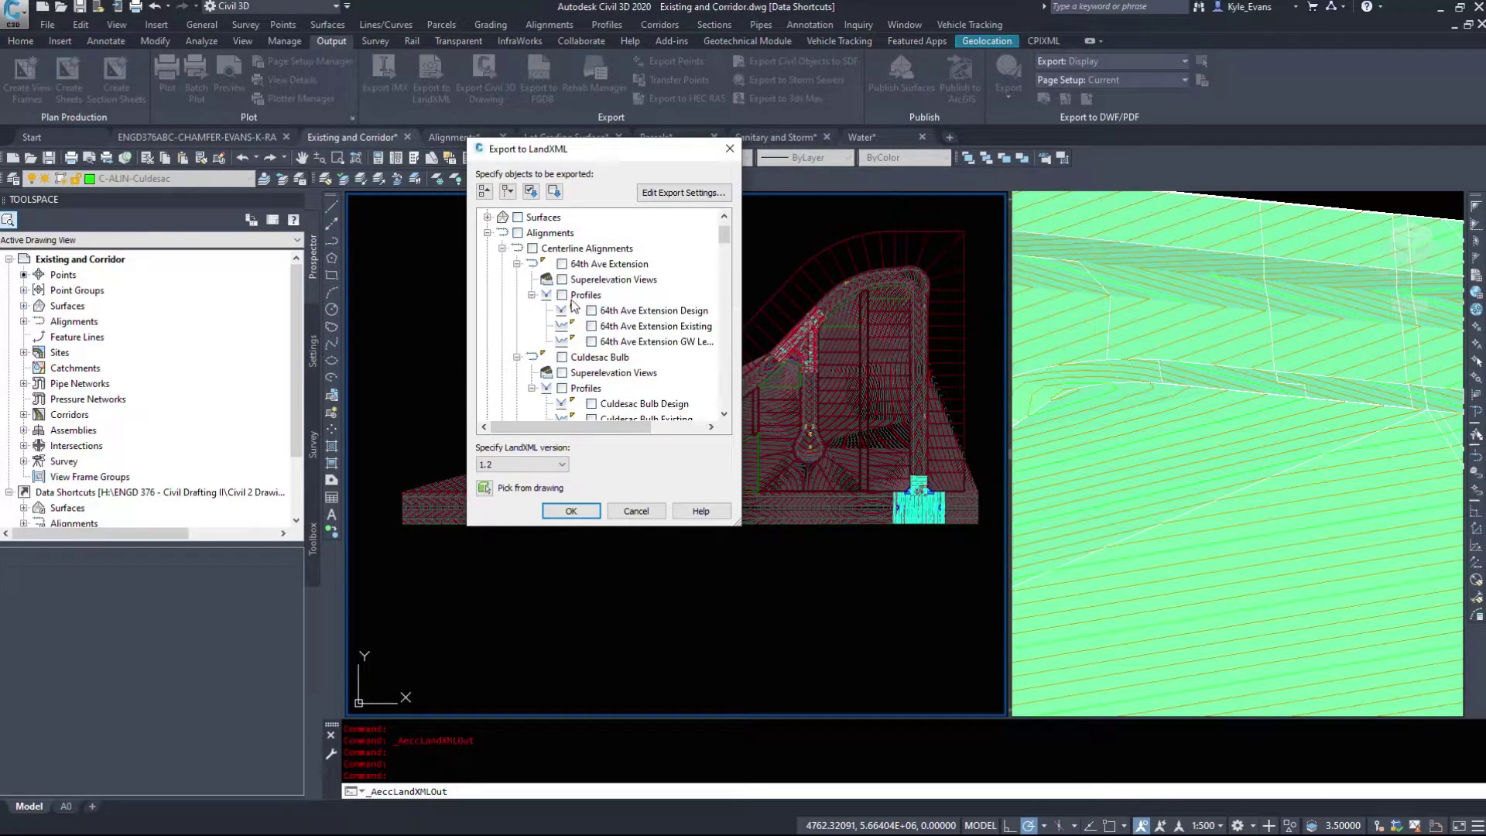
click(531, 247)
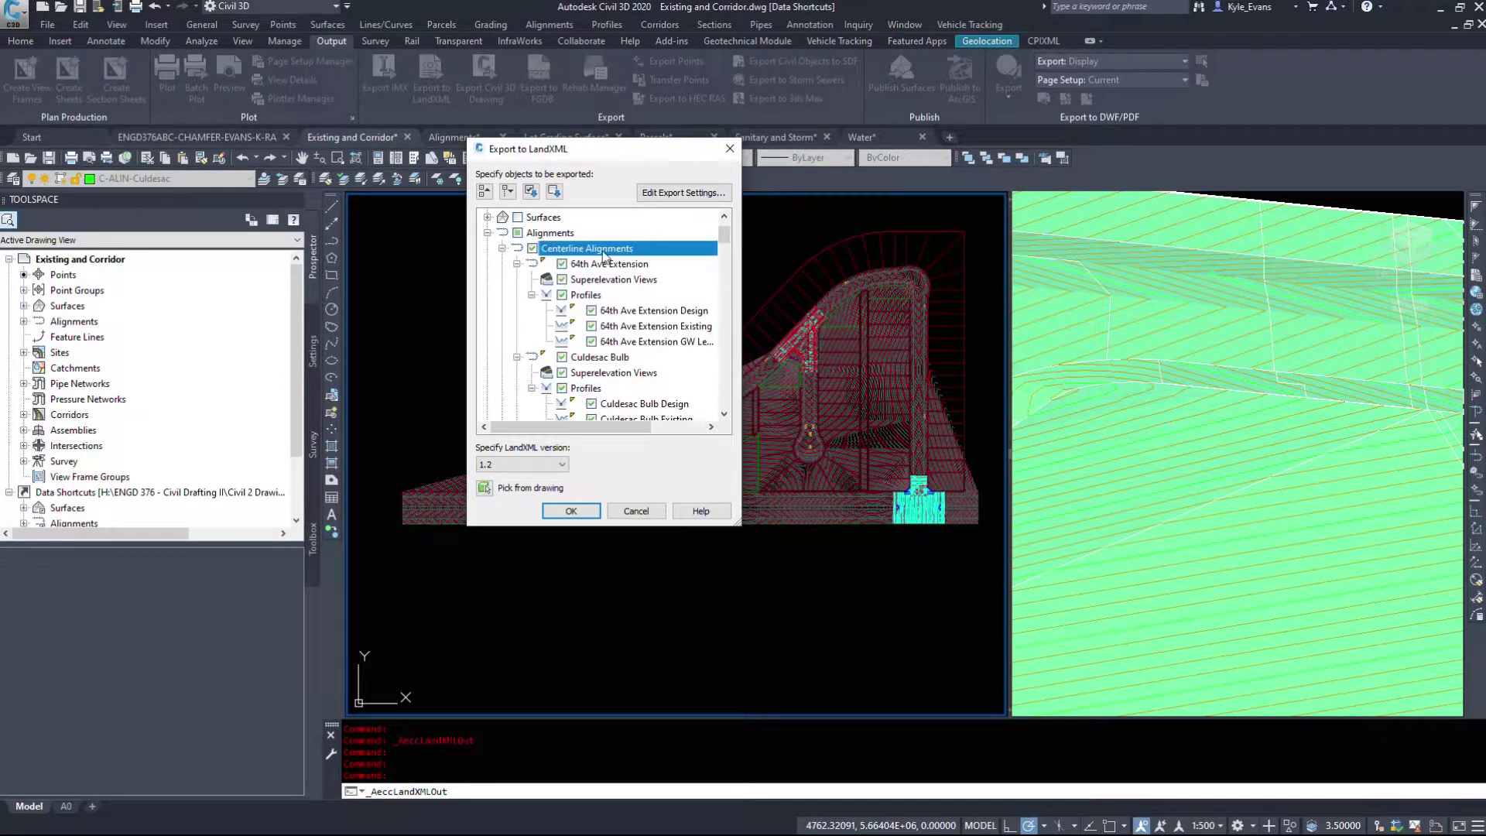
click(532, 295)
click(517, 310)
click(517, 326)
click(562, 311)
click(562, 325)
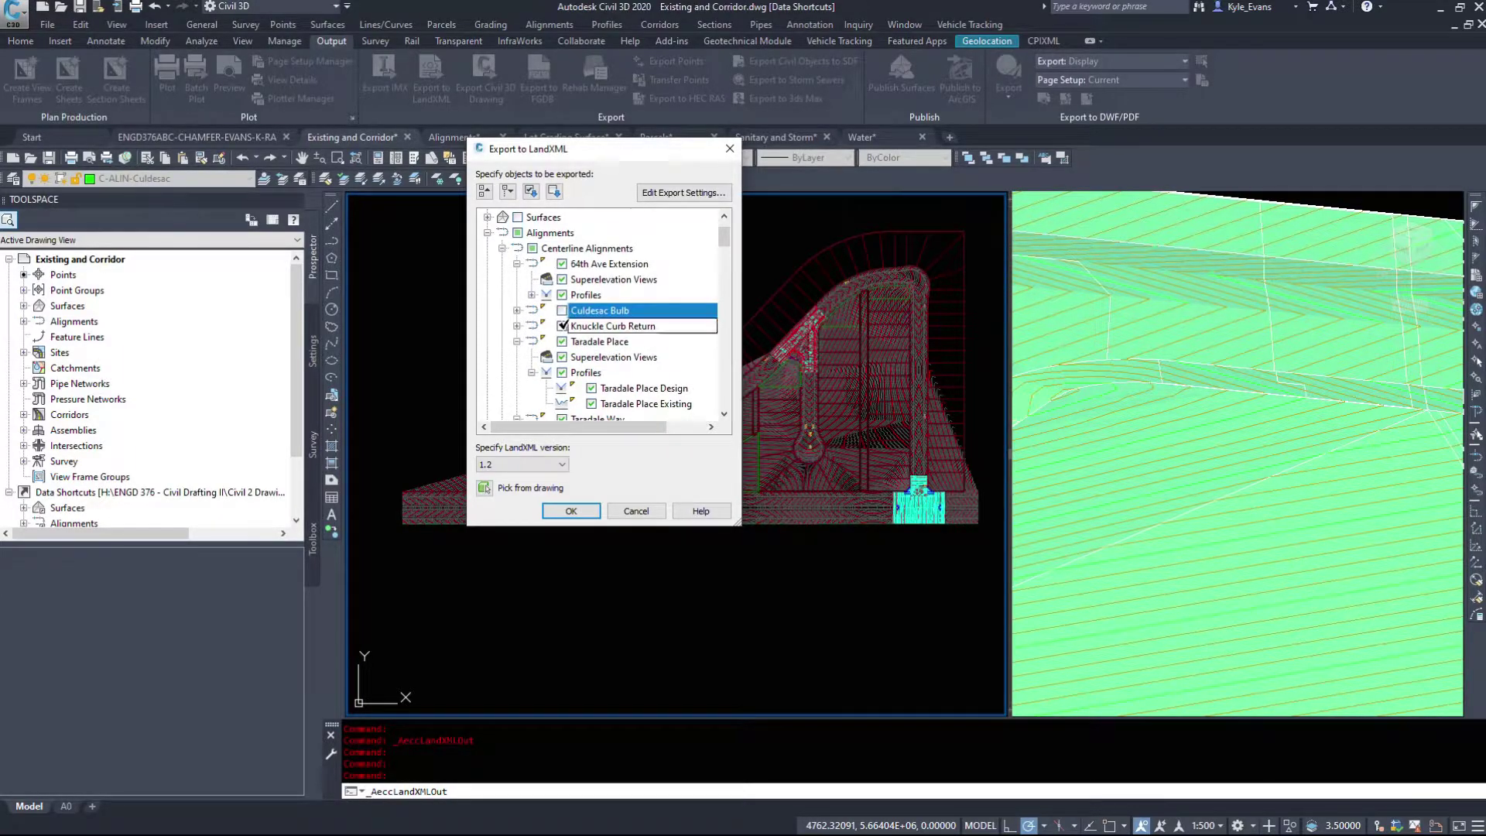
click(517, 342)
click(517, 356)
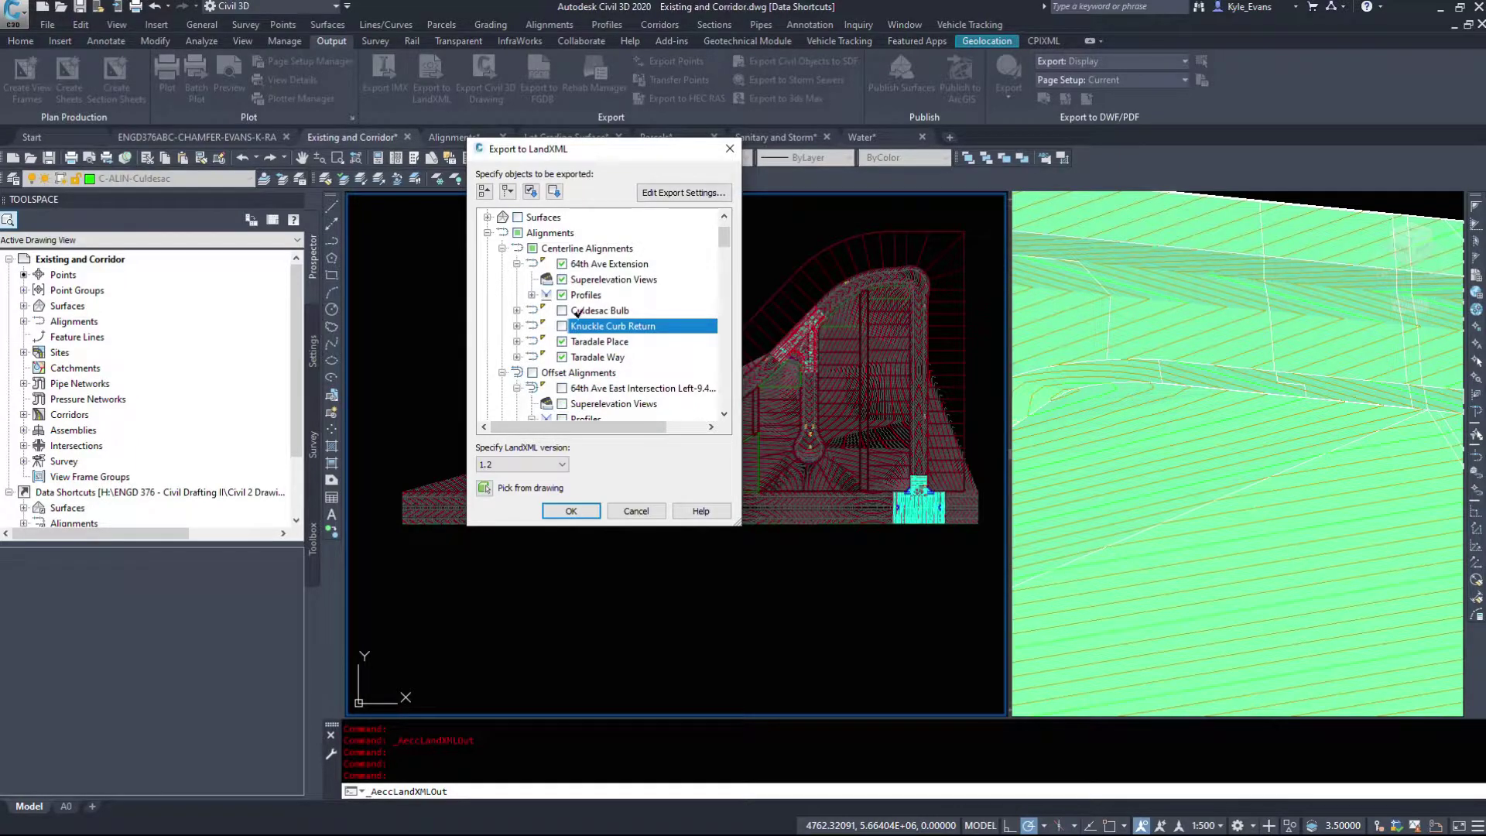
scroll(590, 317, down, 1)
scroll(590, 236, up, 1)
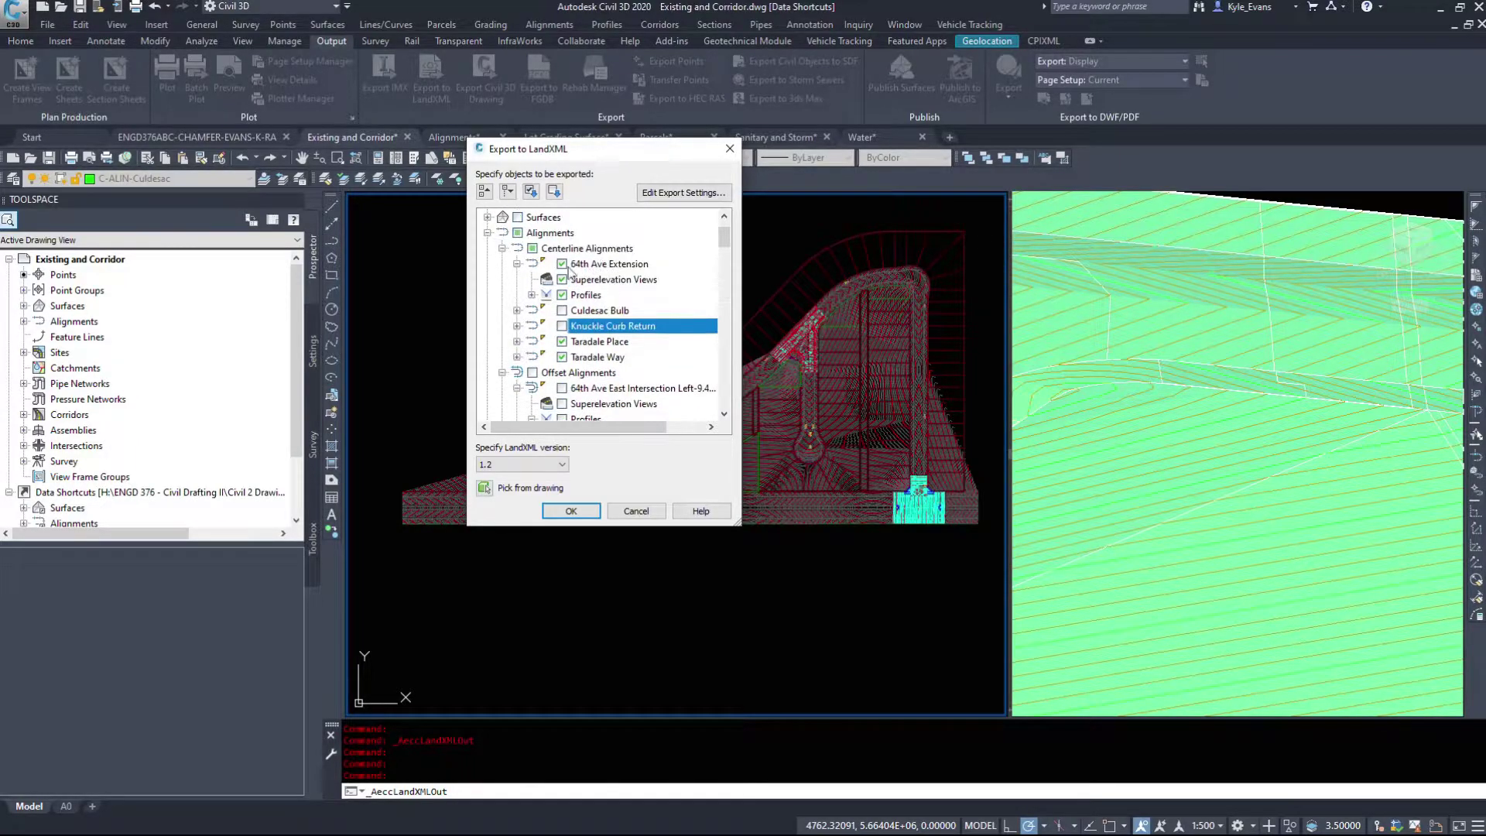
click(517, 264)
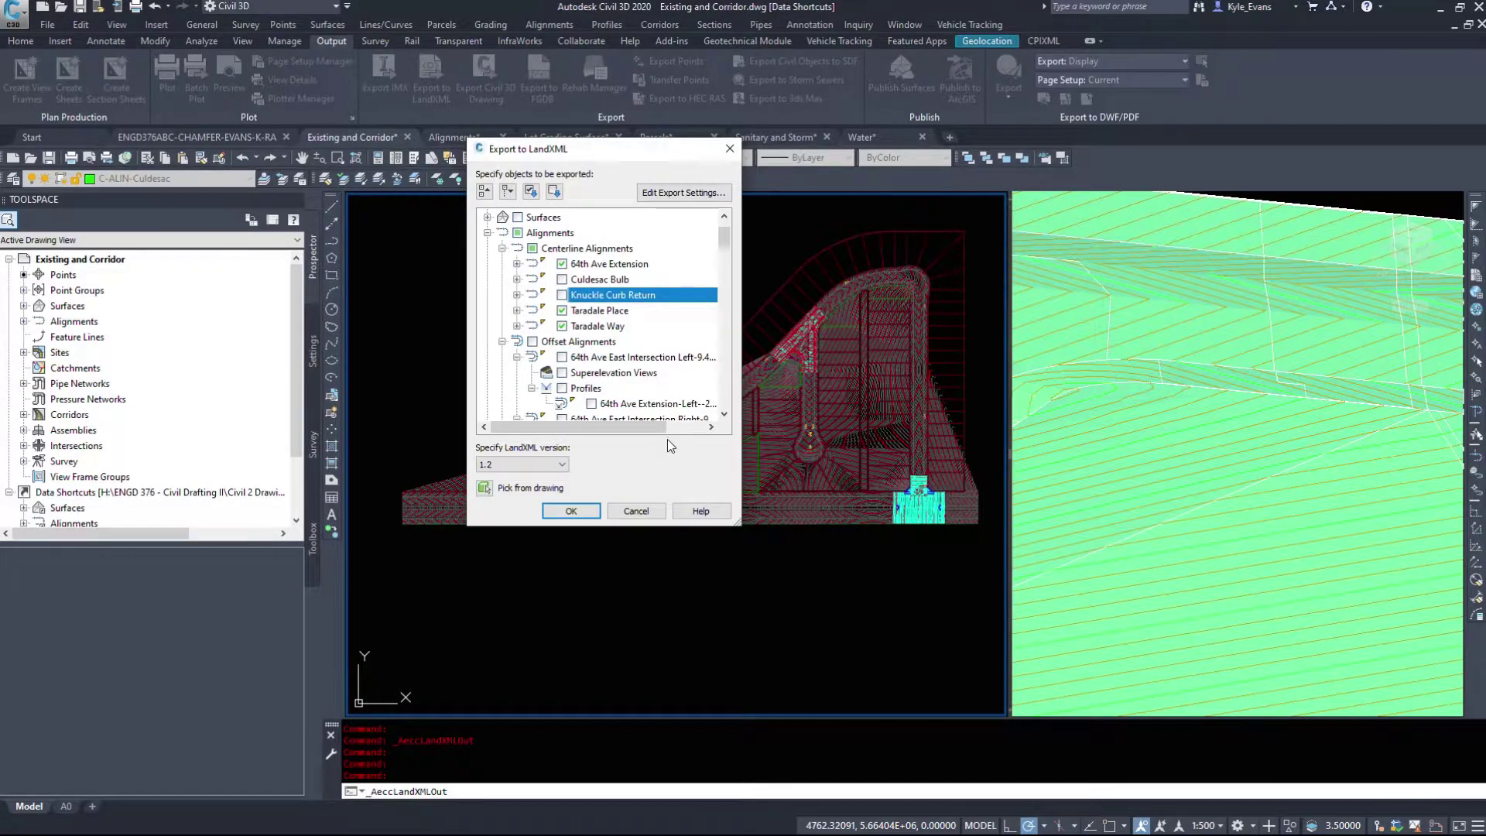
scroll(604, 349, down, 2)
Save the alignment LandXML as Road Alignment in the Infraworks Export folder
click(570, 511)
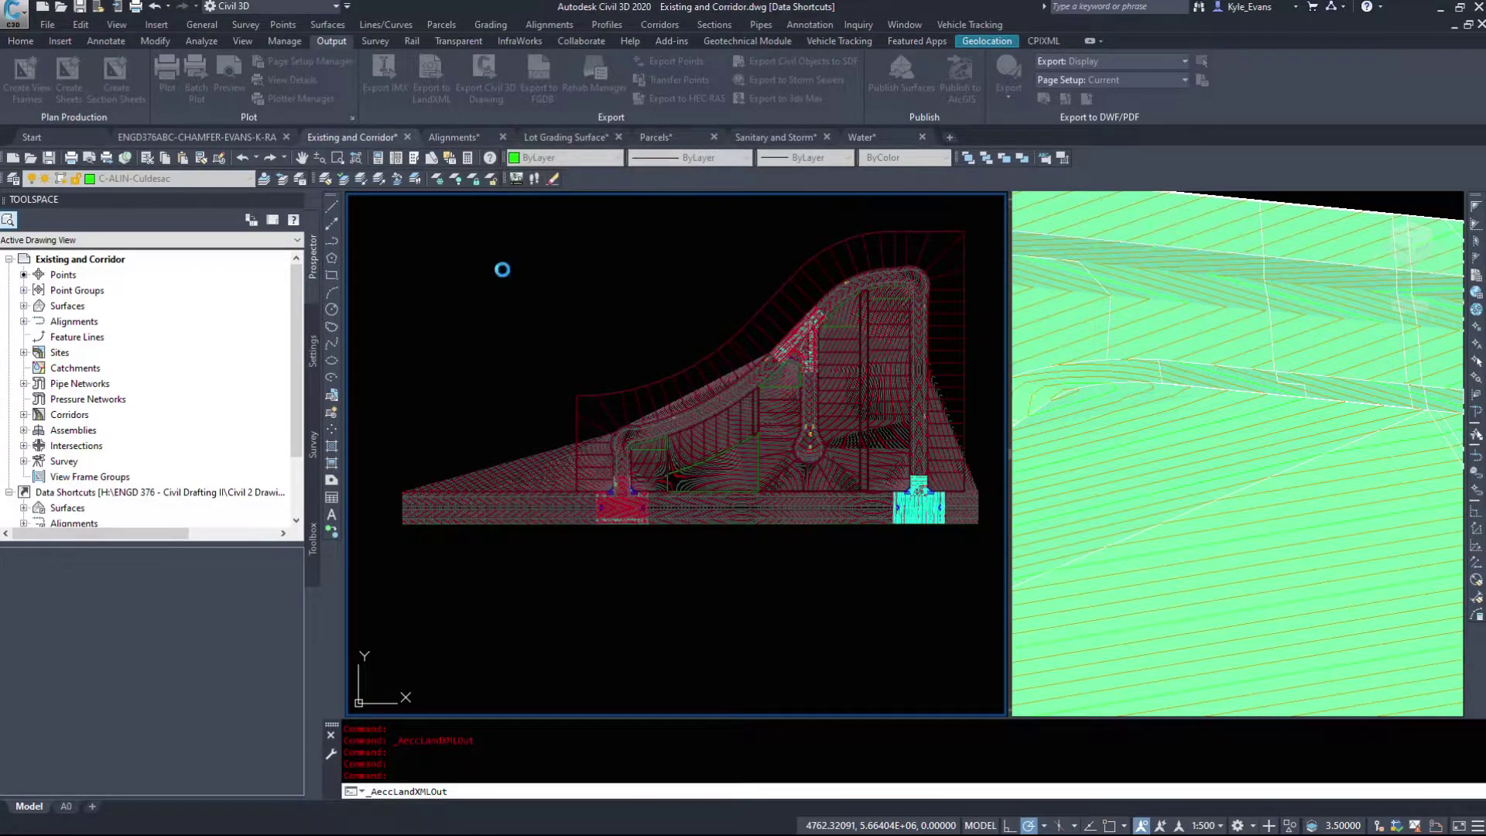
text(Road Alignment)
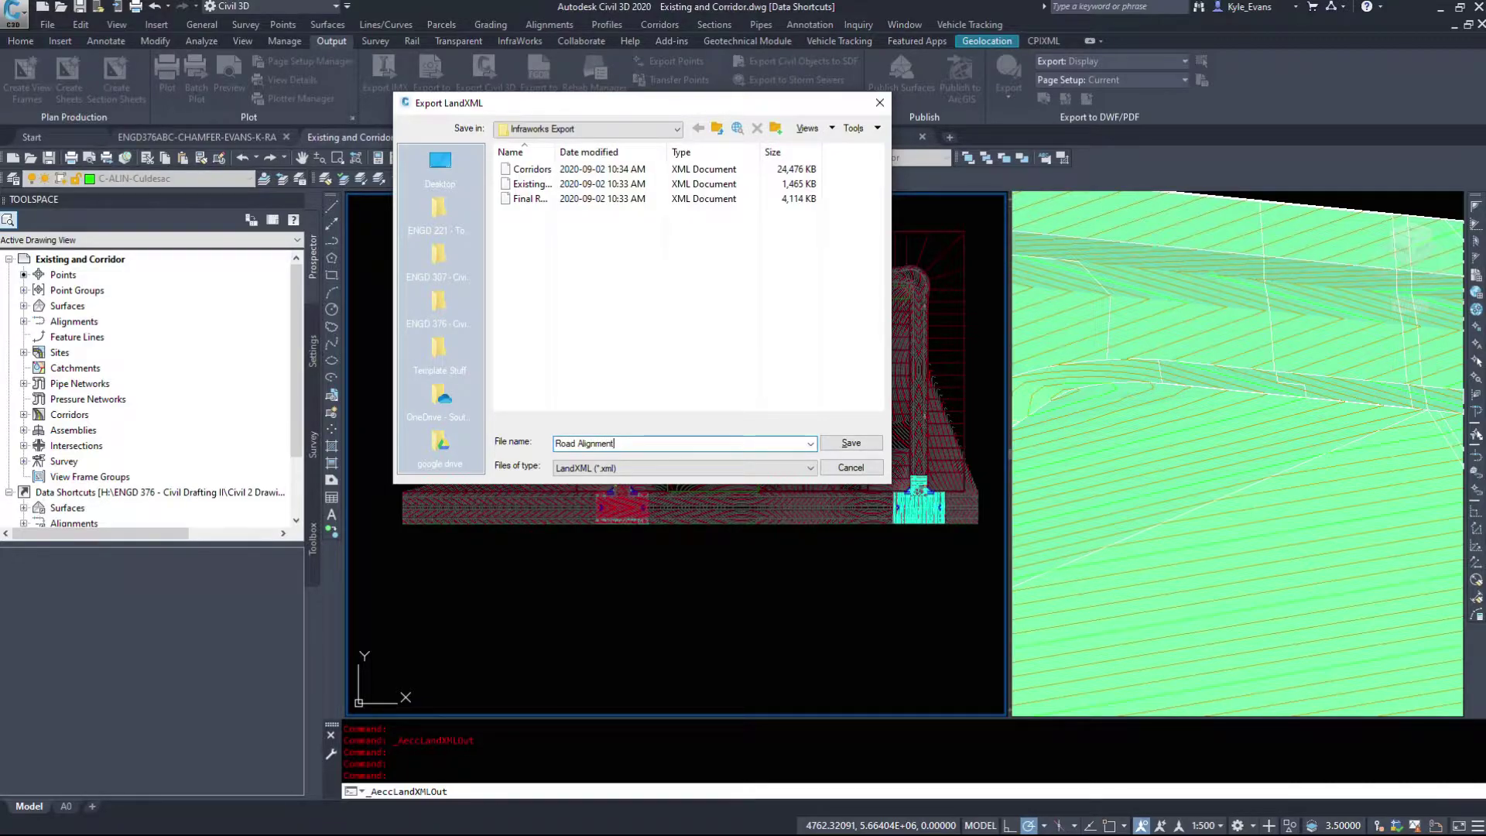
key(Return)
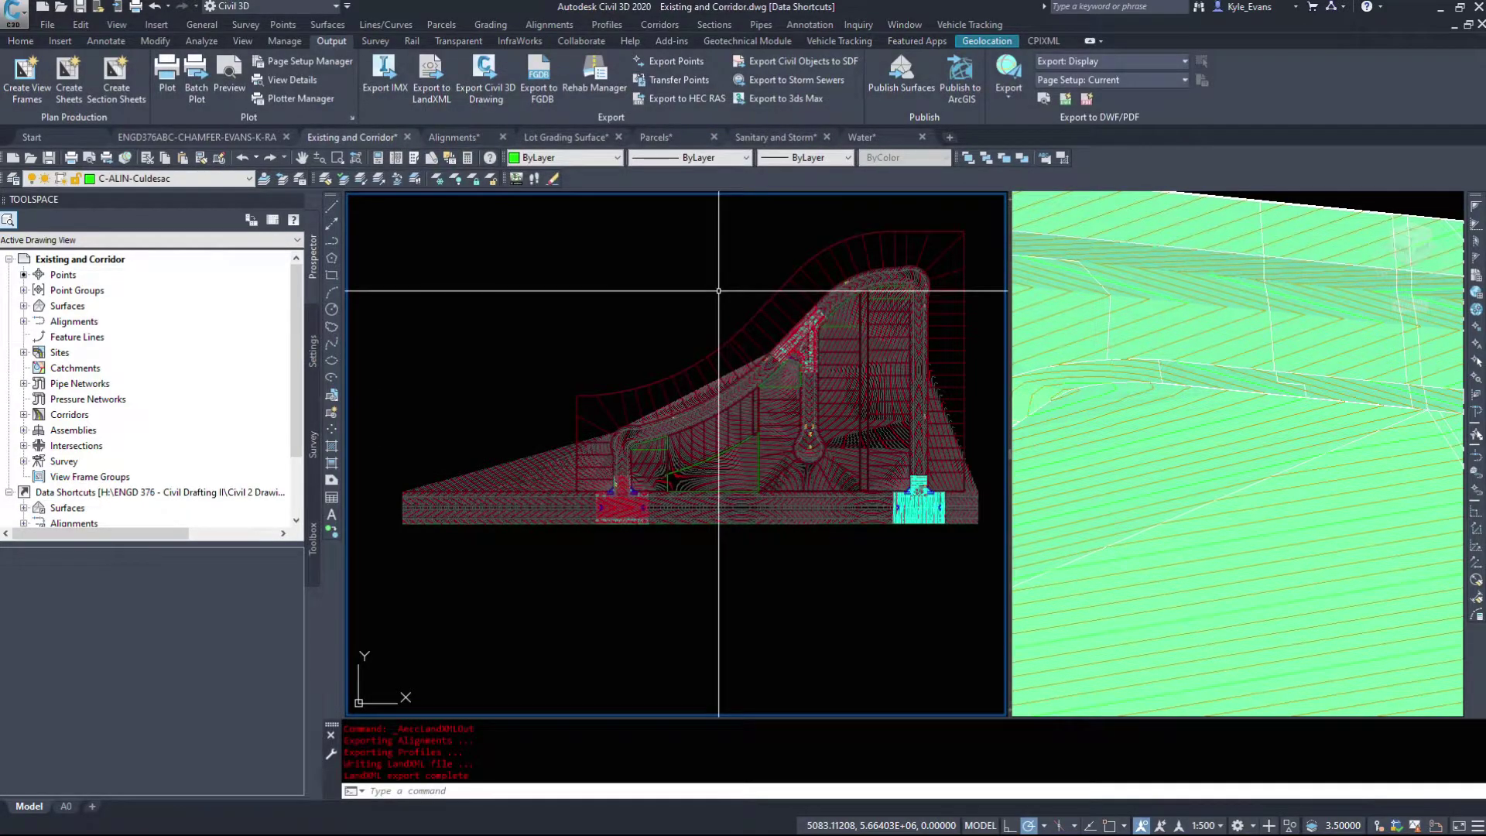
Switch to the Parcels drawing to show its lot layout and green parcel areas
click(672, 137)
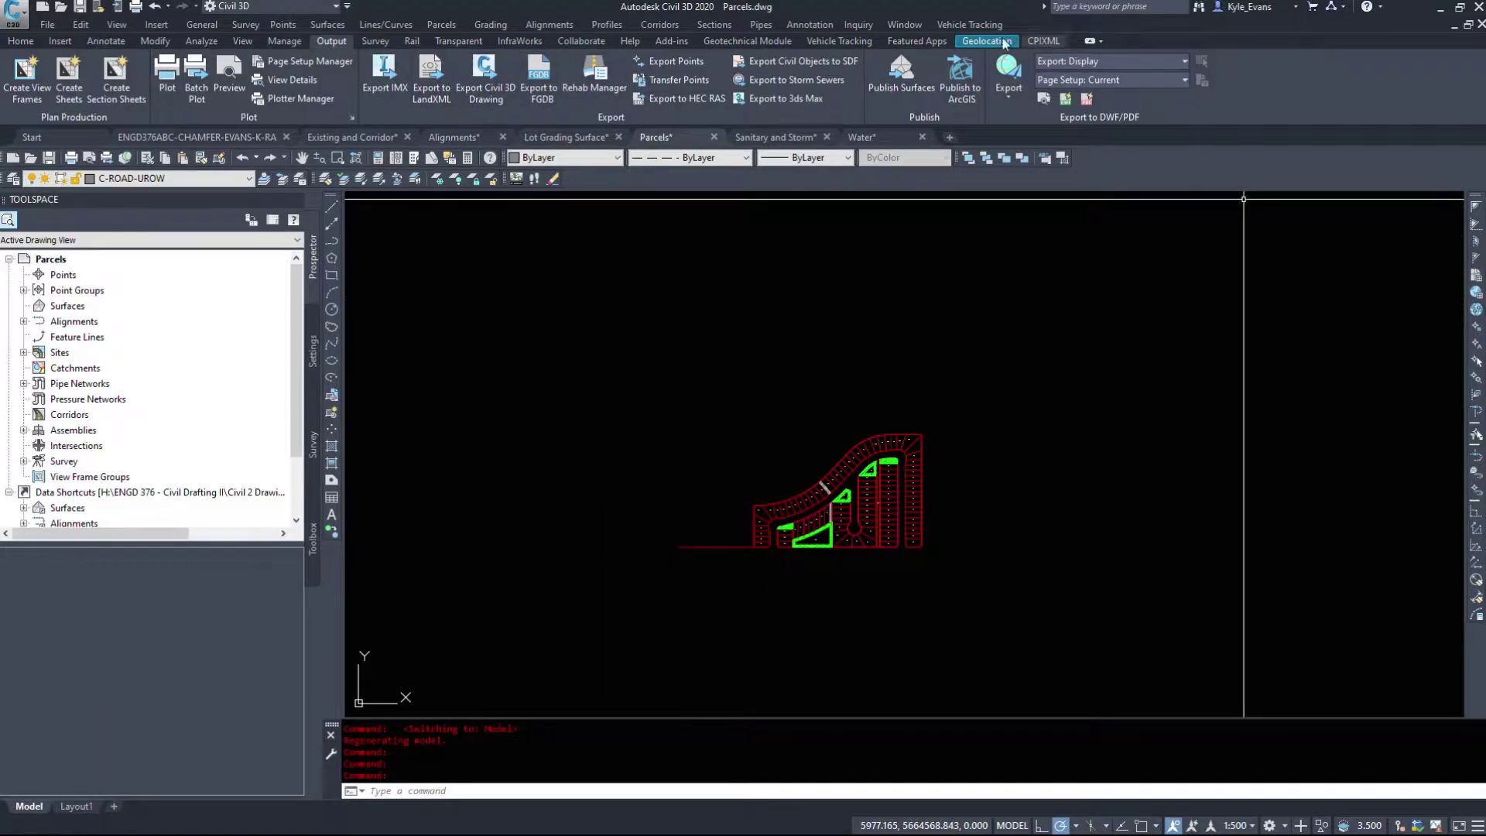
Export the parcels as a Spatial Data File, Parcels.sdf, to Desktop > Infraworks Export
click(797, 60)
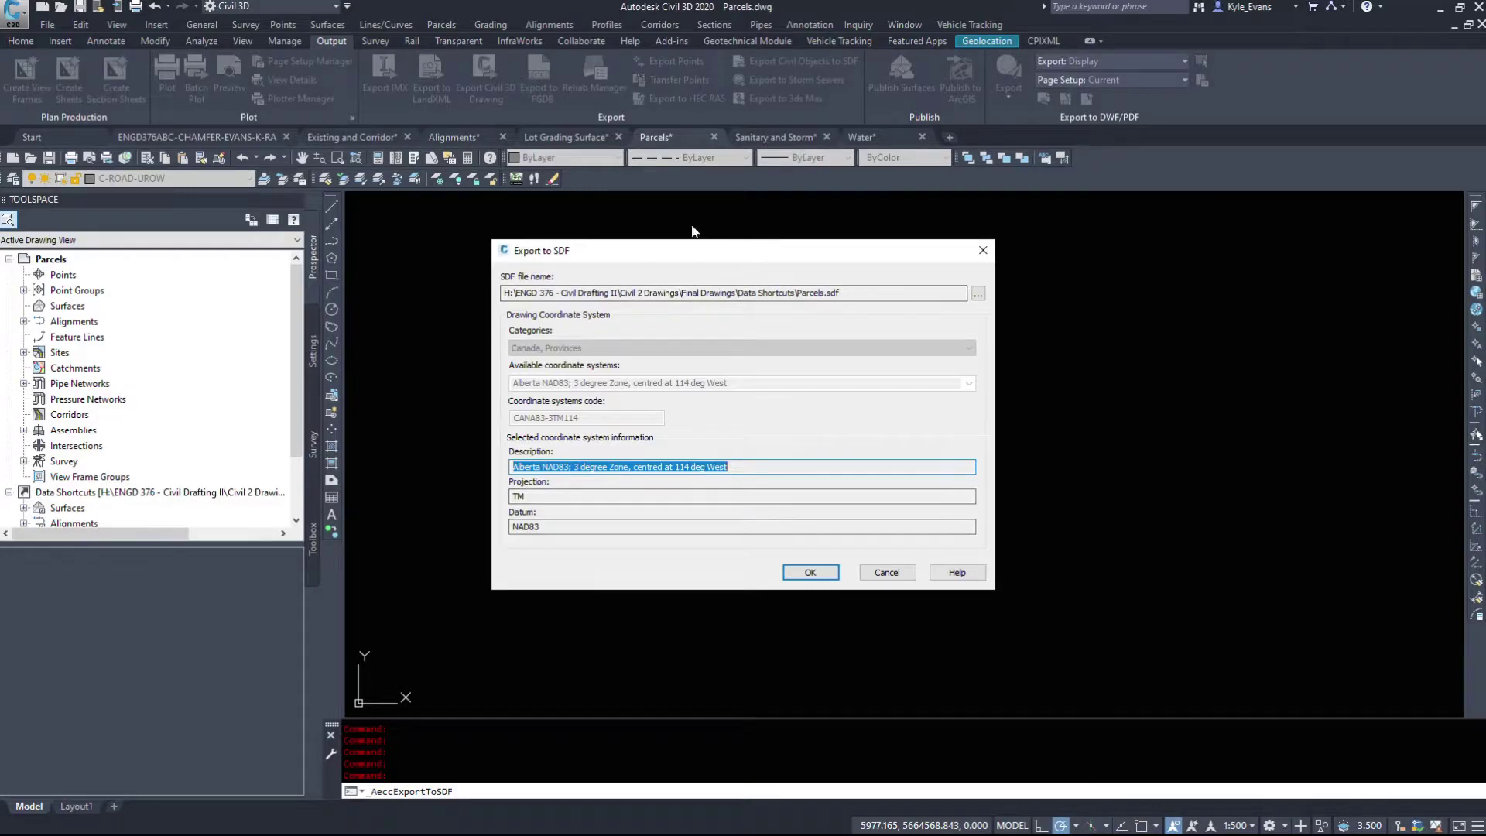
drag(538, 292, 911, 294)
click(978, 293)
click(541, 290)
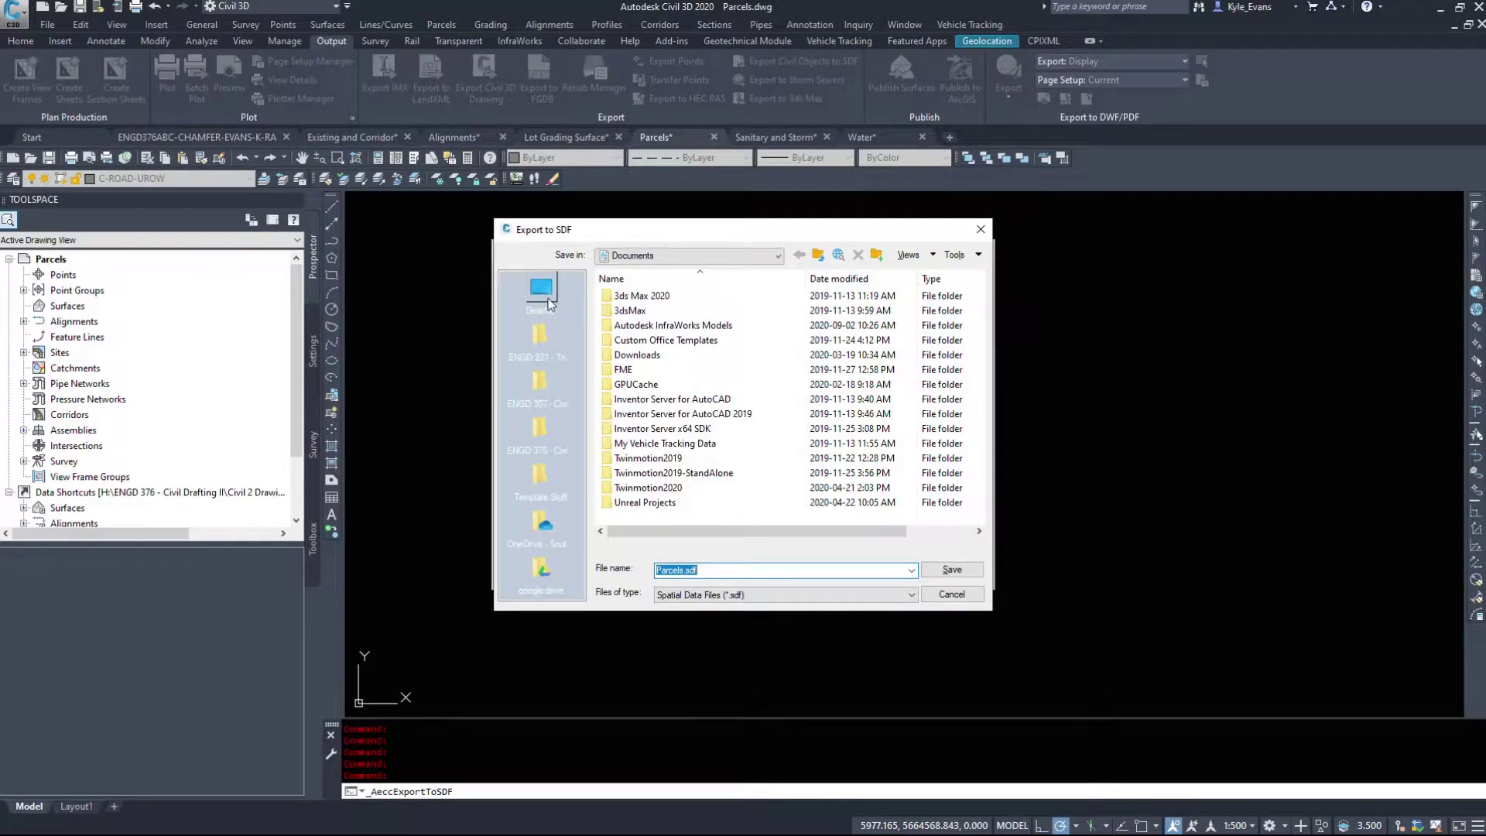
double_click(650, 473)
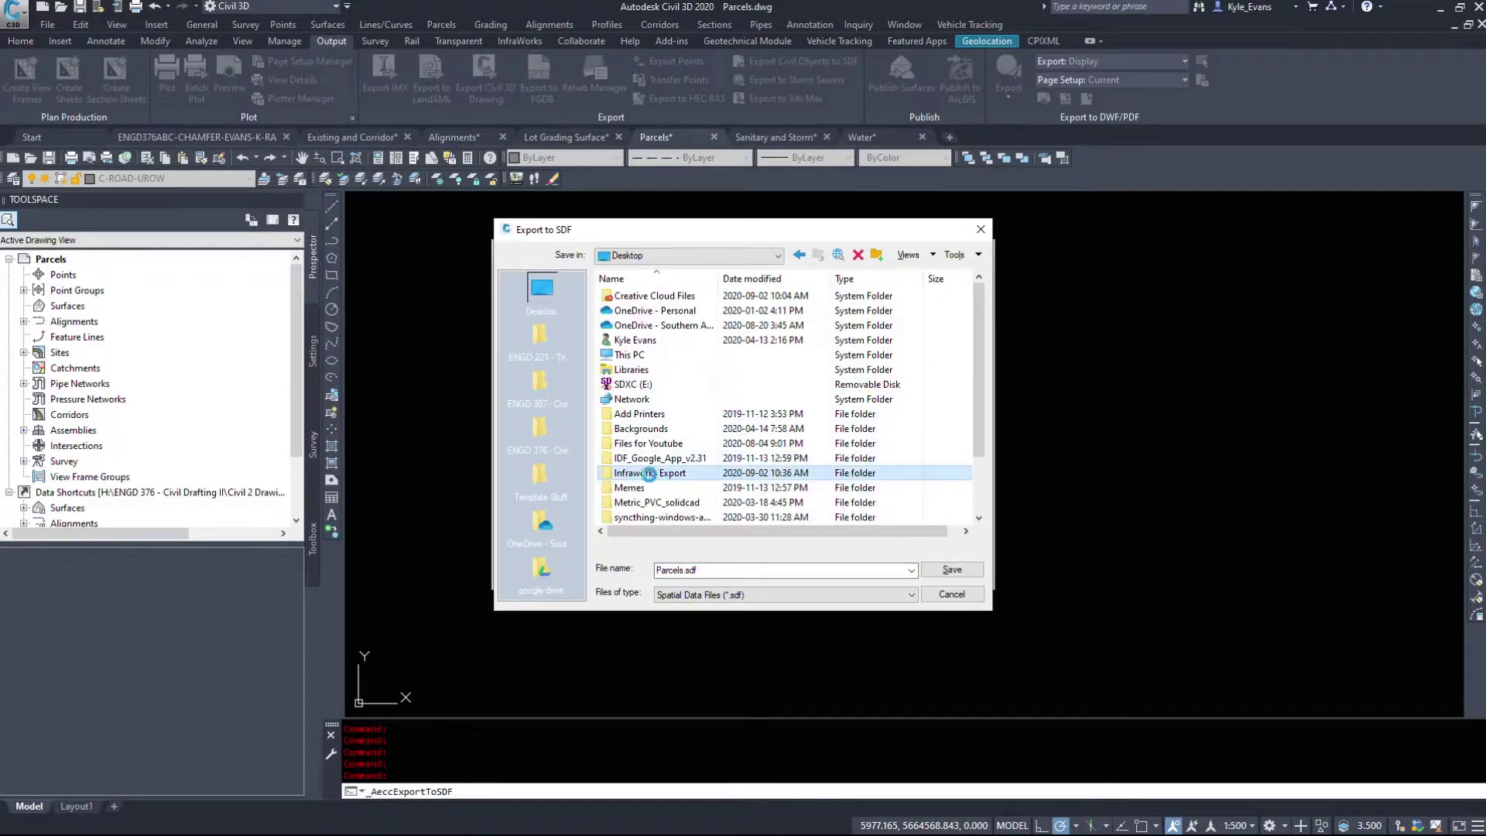
click(726, 571)
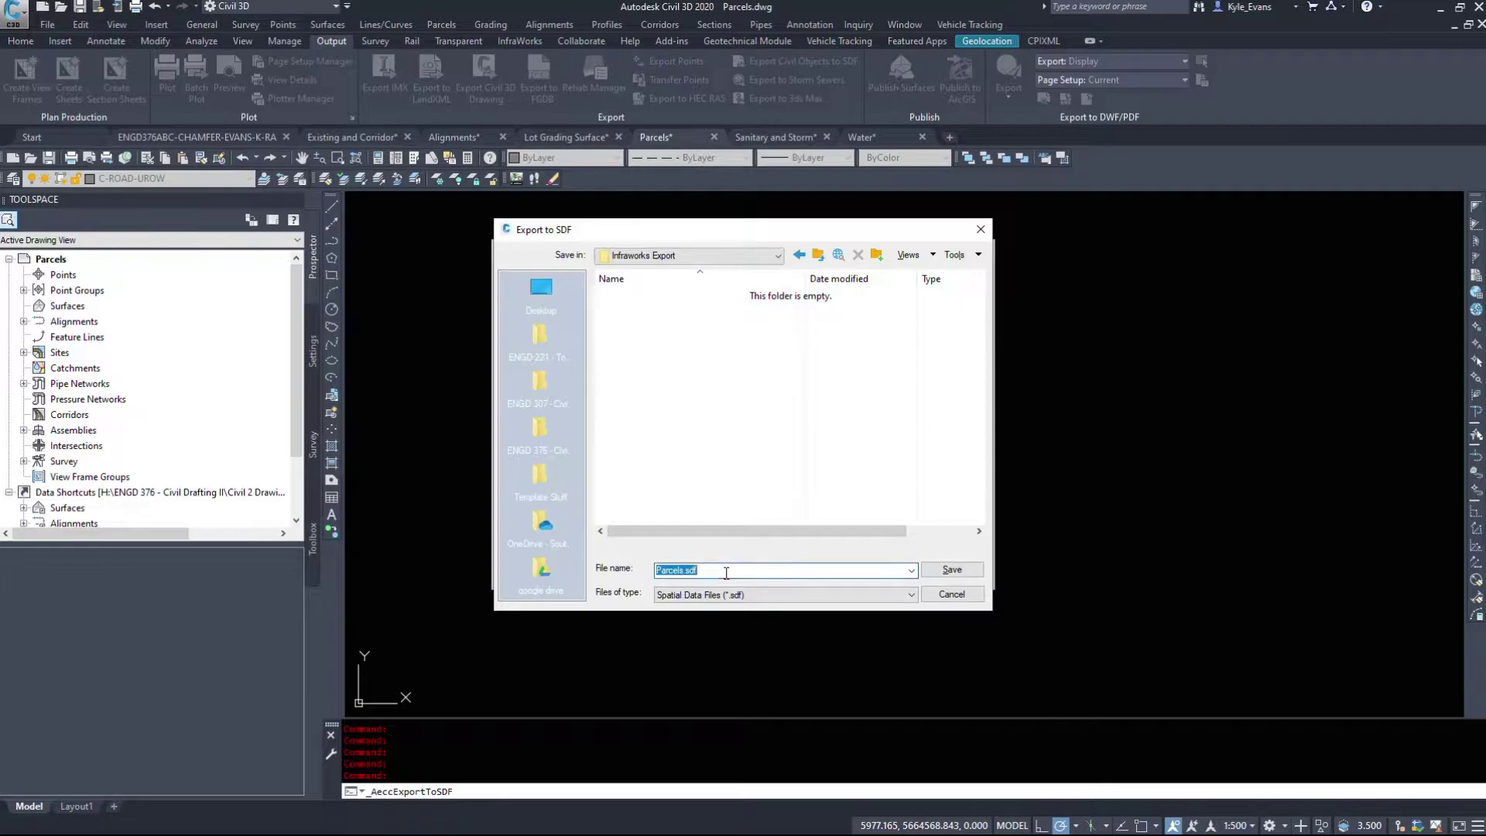
click(687, 596)
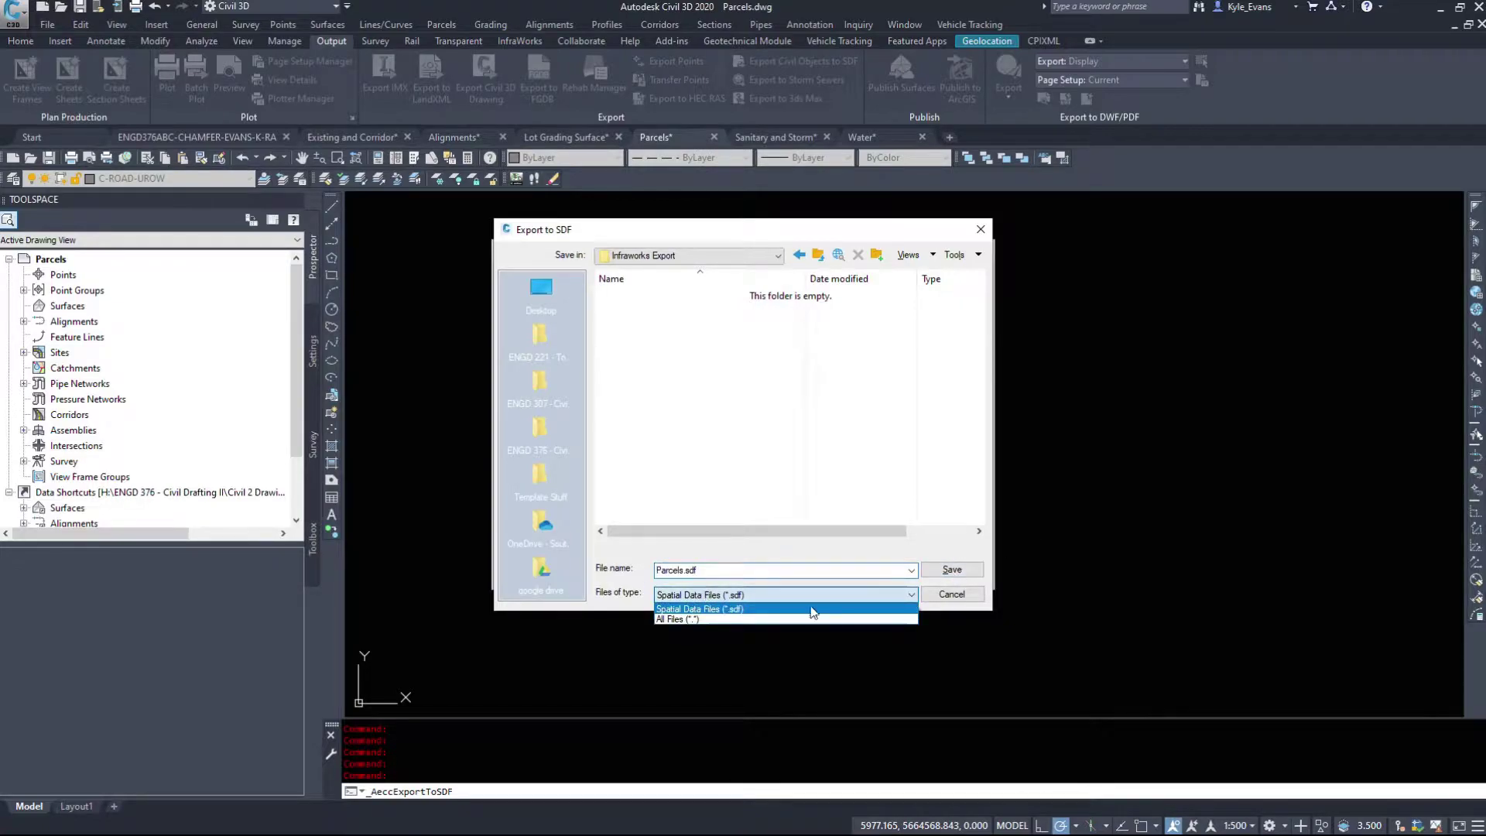
click(849, 542)
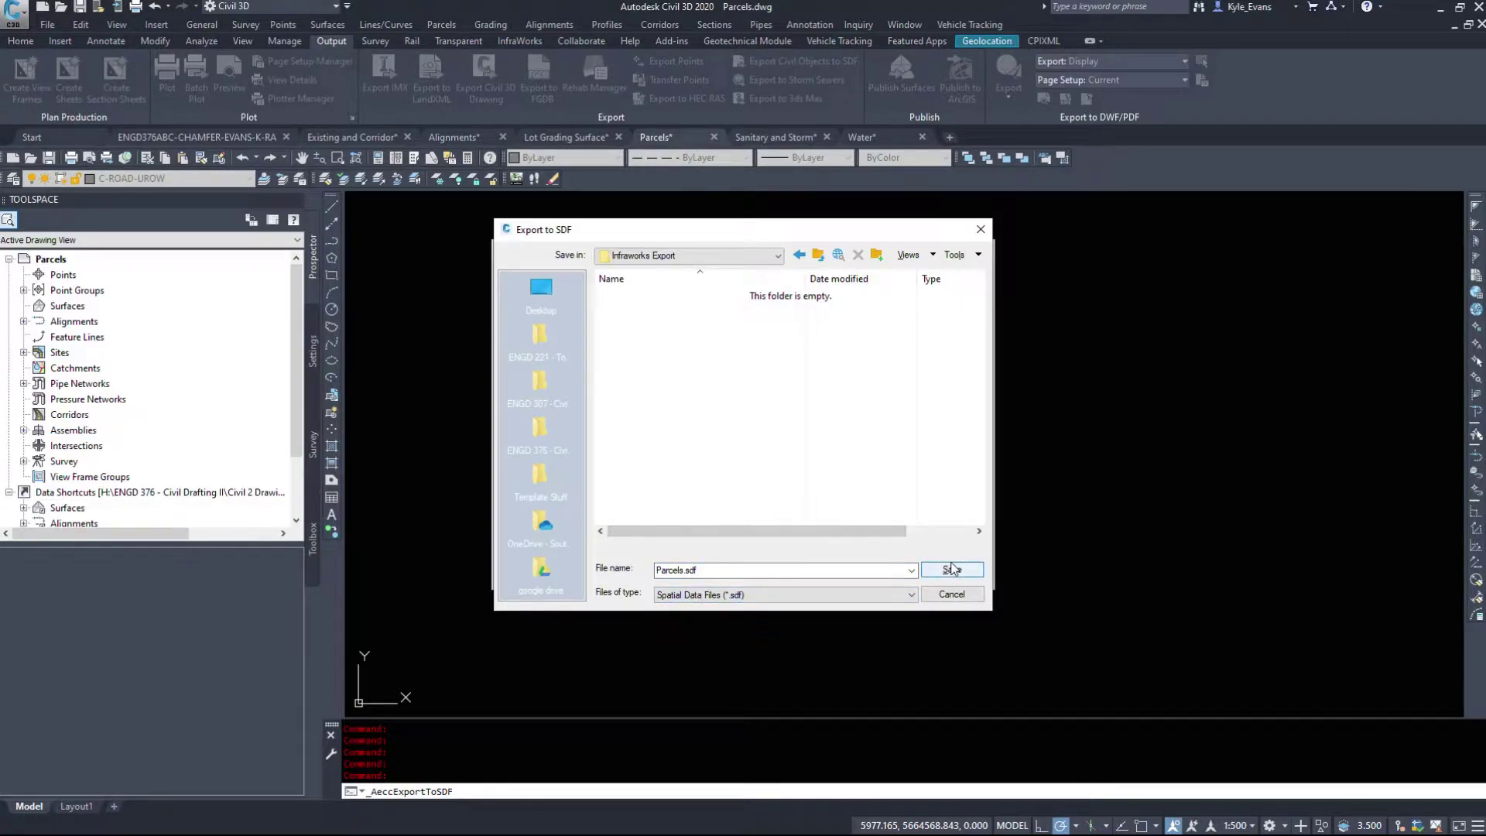
click(952, 569)
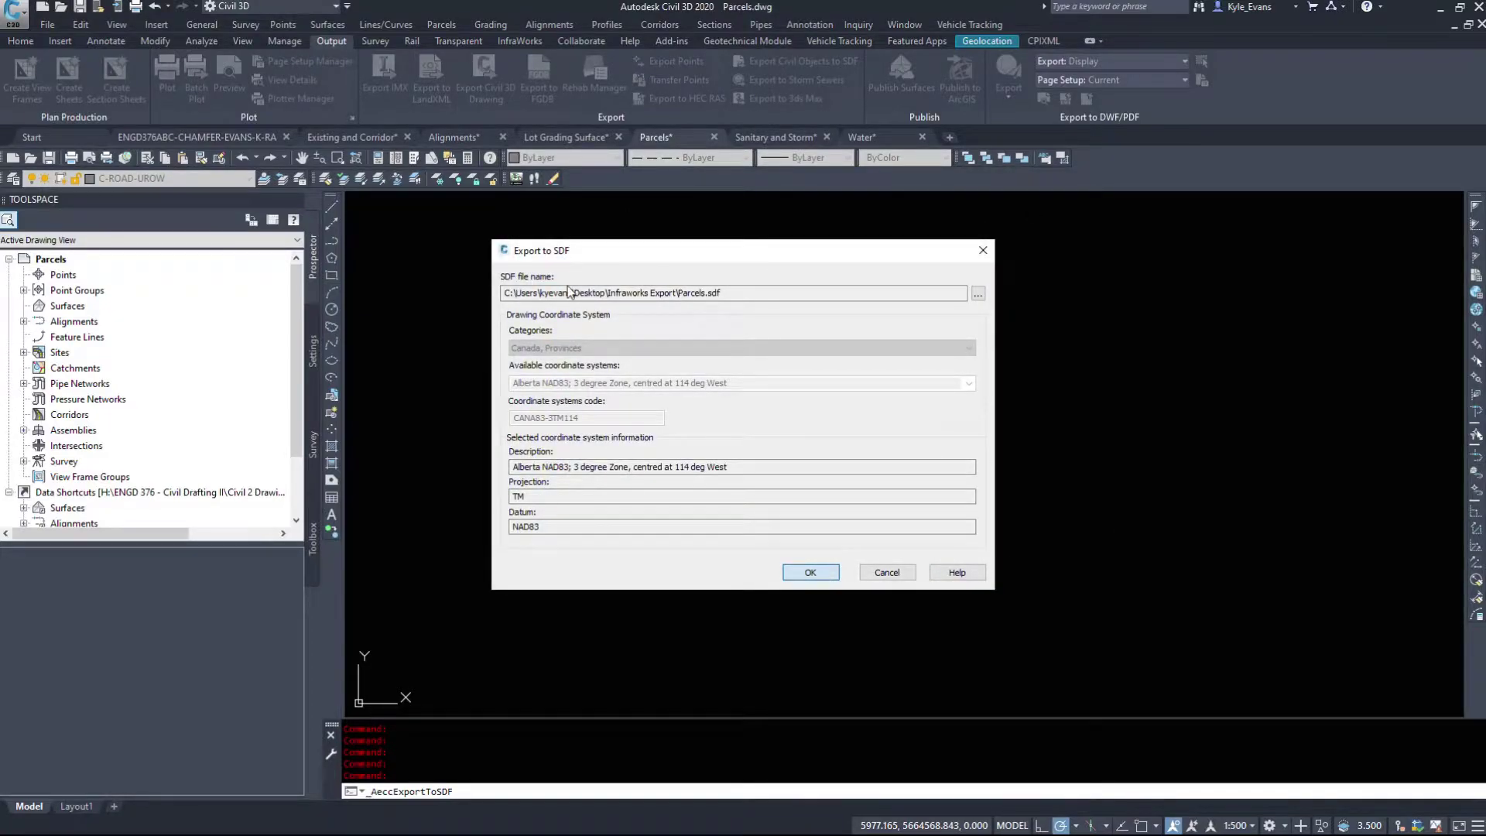
key(Return)
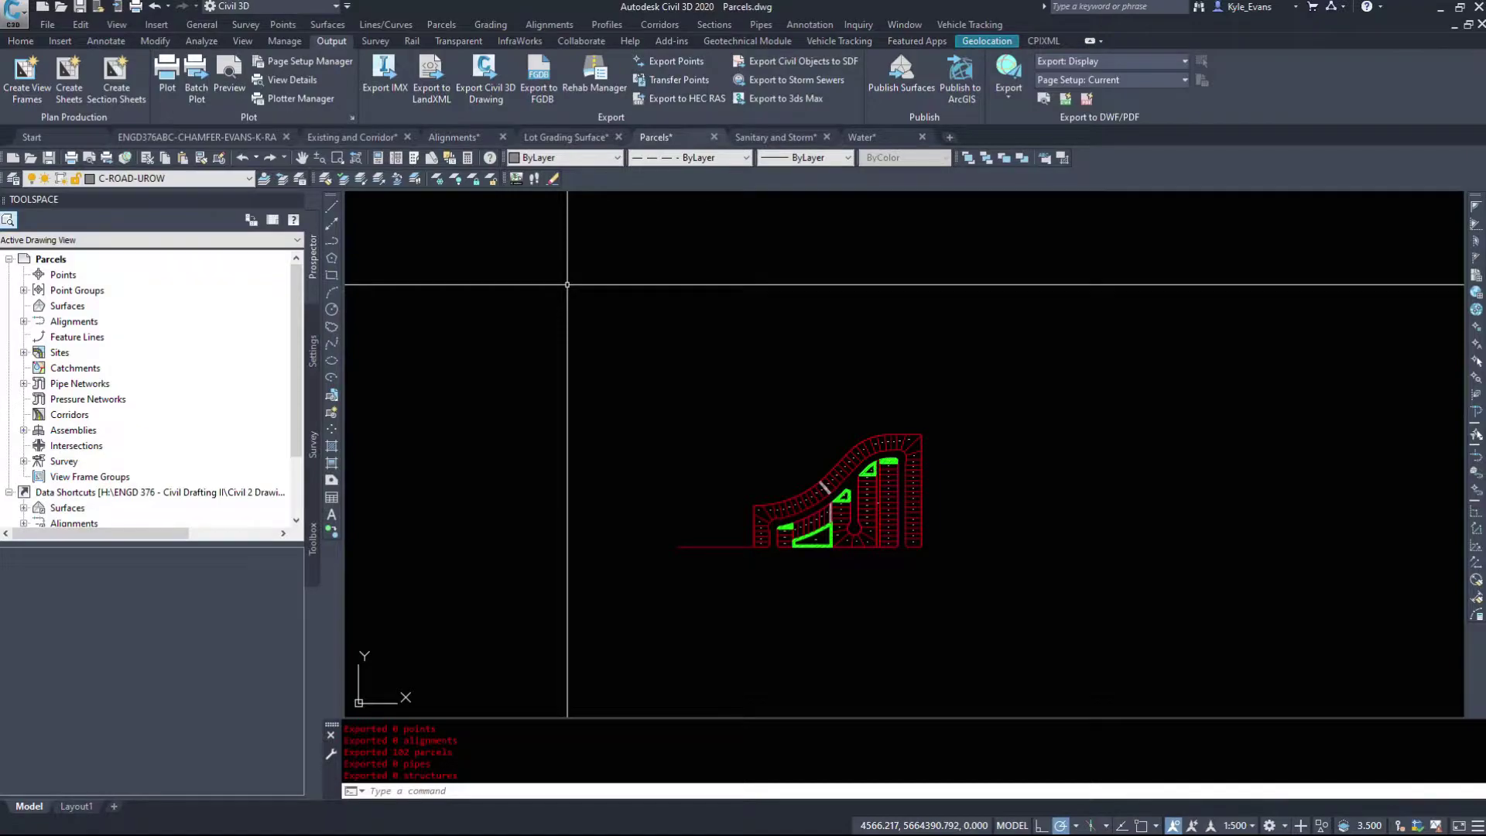
Review the export report showing 102 parcels exported
drag(456, 754, 345, 752)
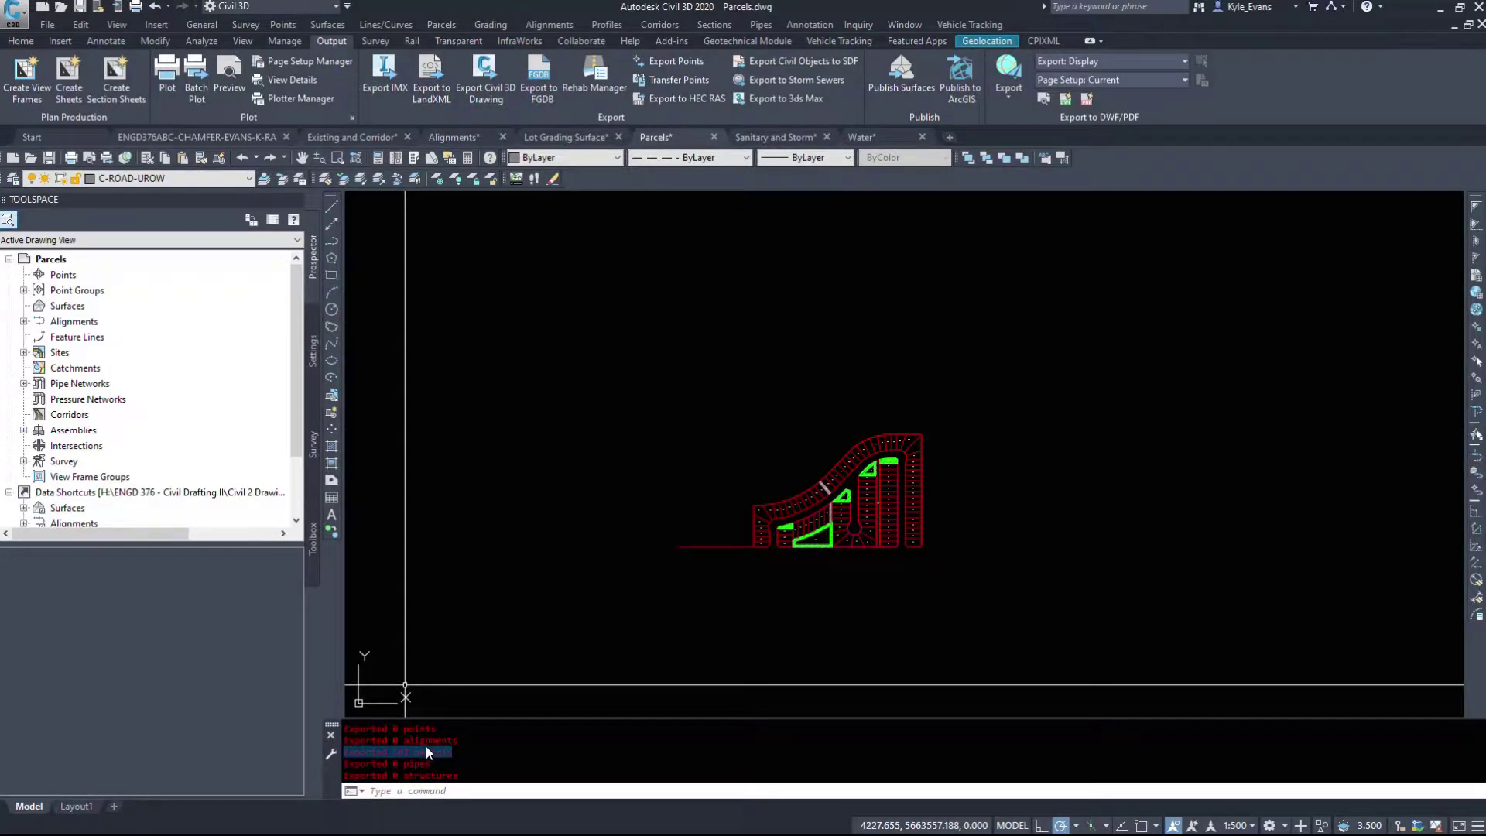
click(413, 733)
drag(425, 775, 458, 778)
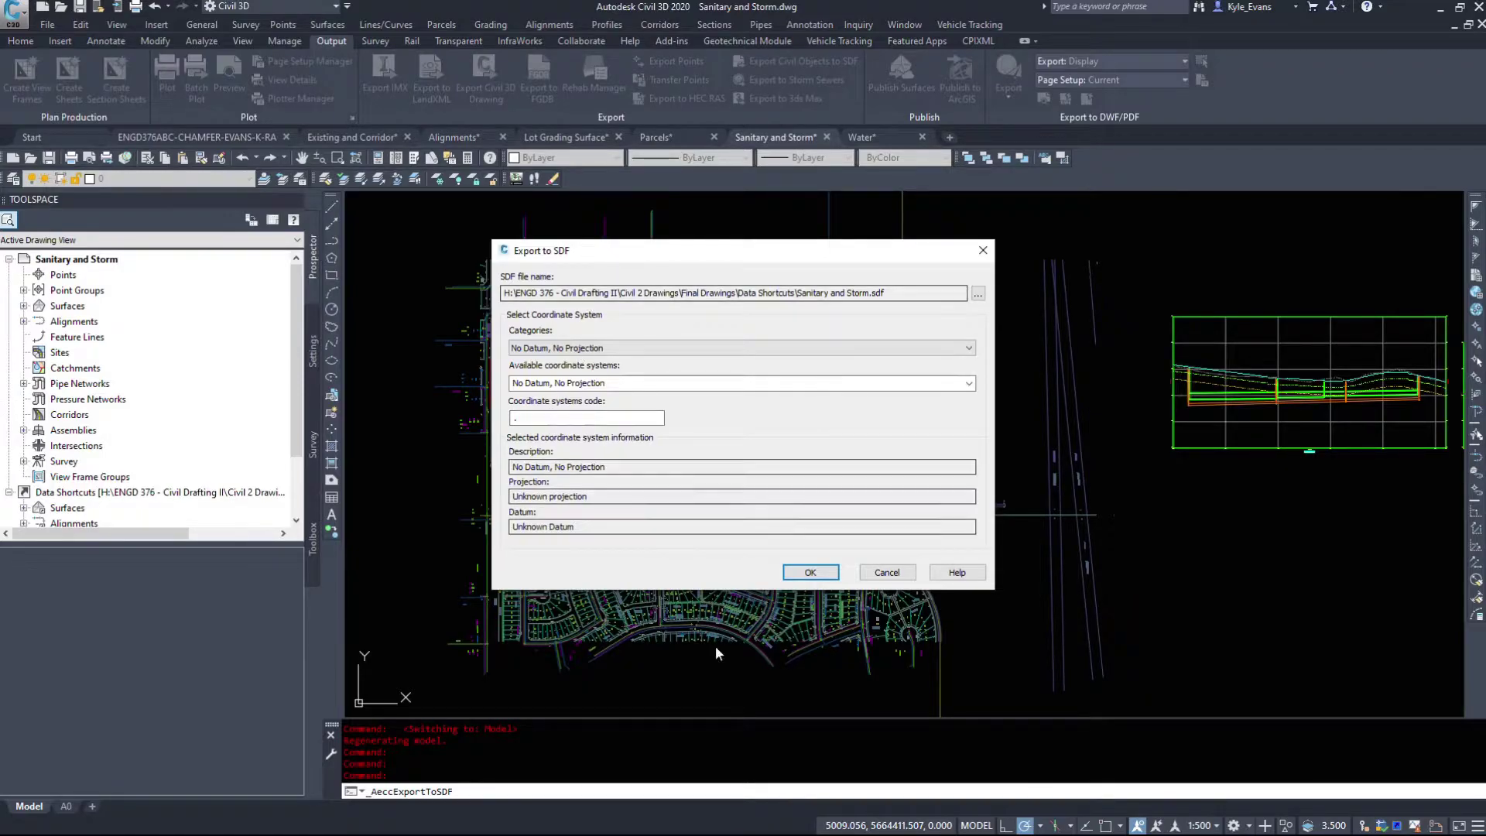
Cancel the first Sanitary and Storm SDF export and clear the surface selection
click(887, 572)
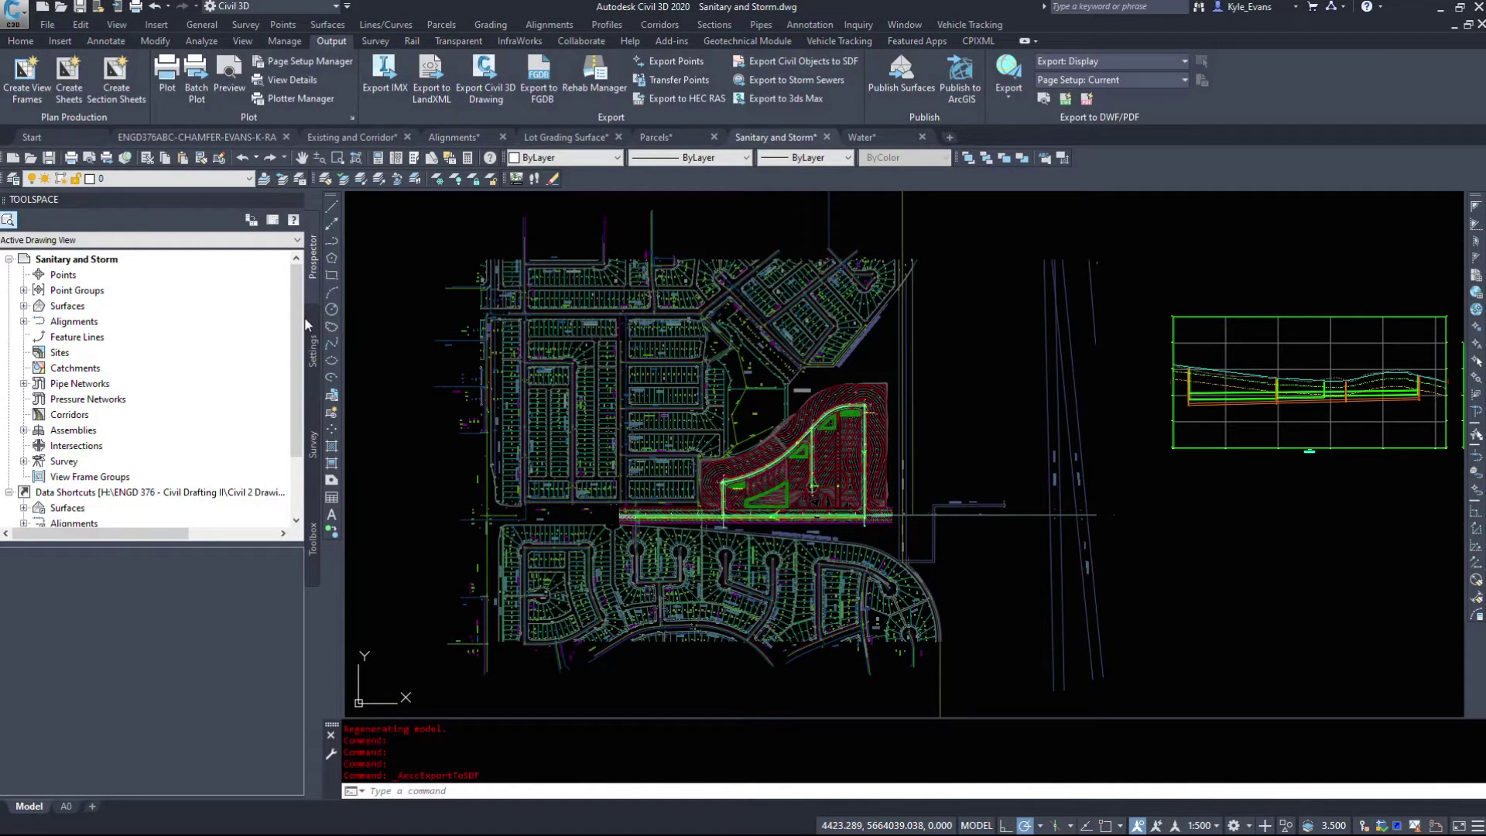
scroll(825, 473, up, 5)
click(810, 261)
key(Escape)
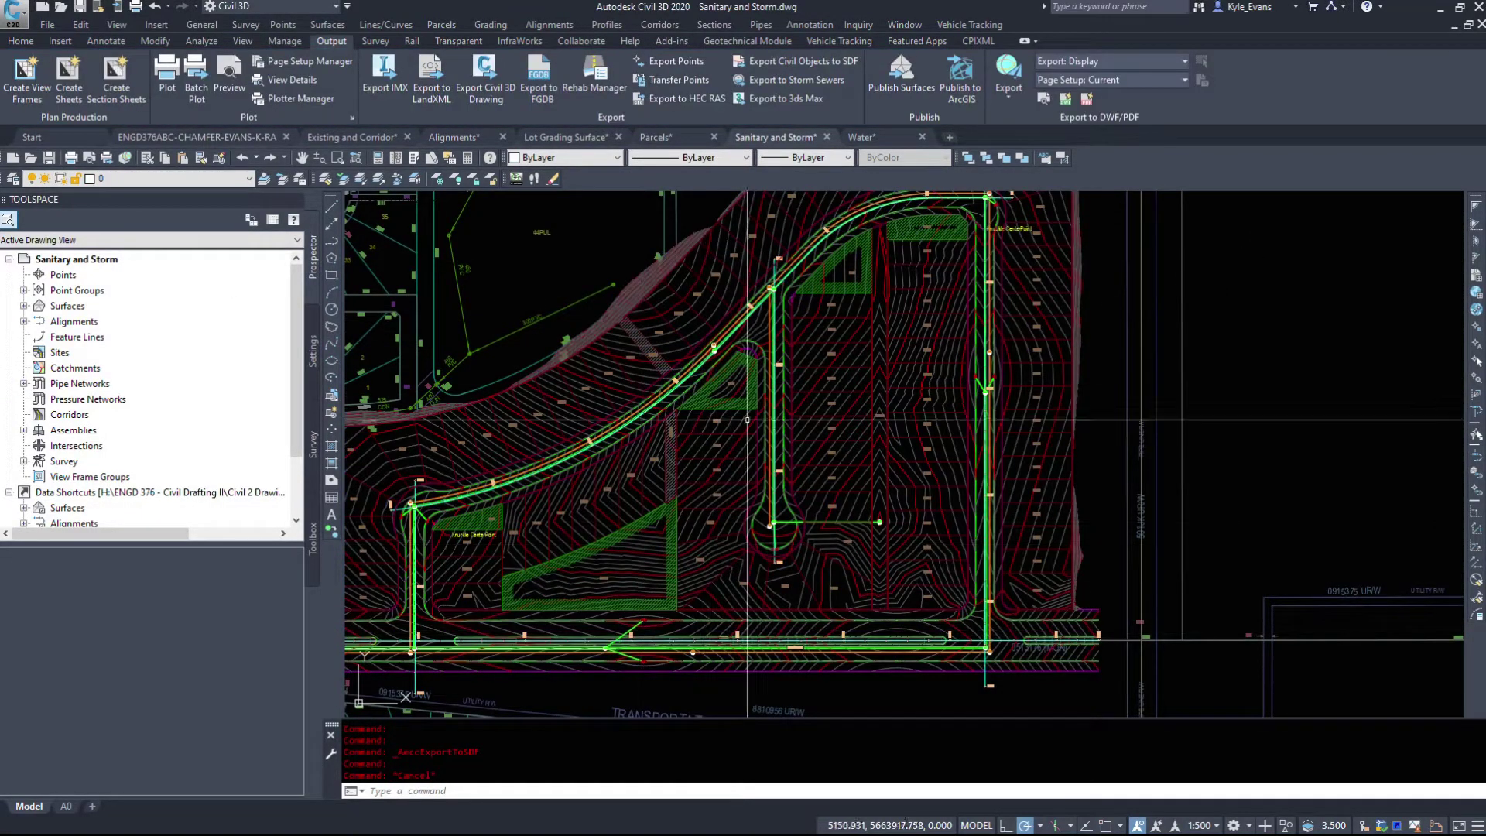
Re-run the SDF export with coordinate system Cana83-3tm114 to write Sanitary and Storm.sdf
click(795, 60)
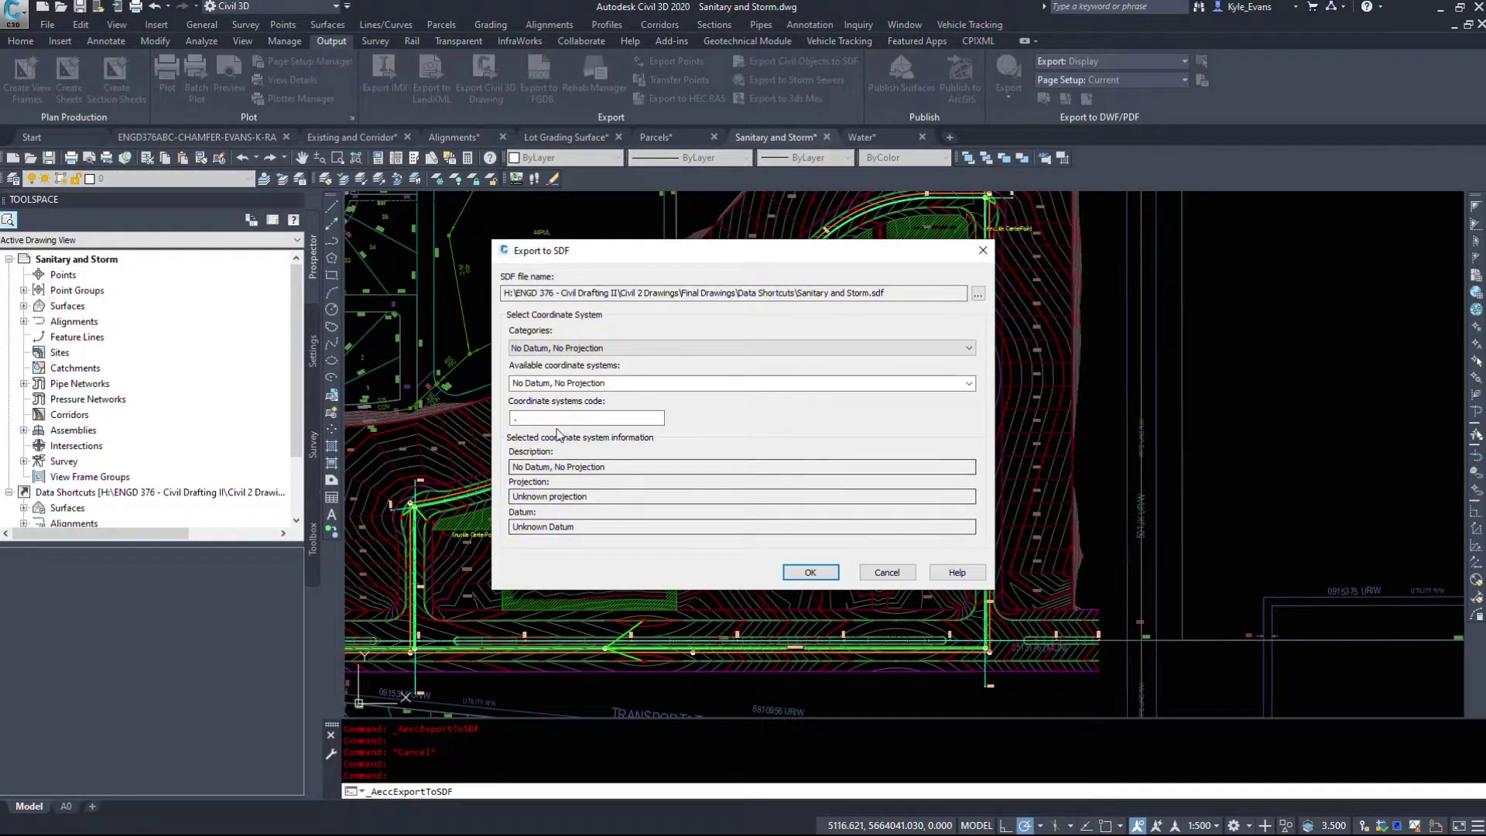
click(646, 380)
text(Cana)
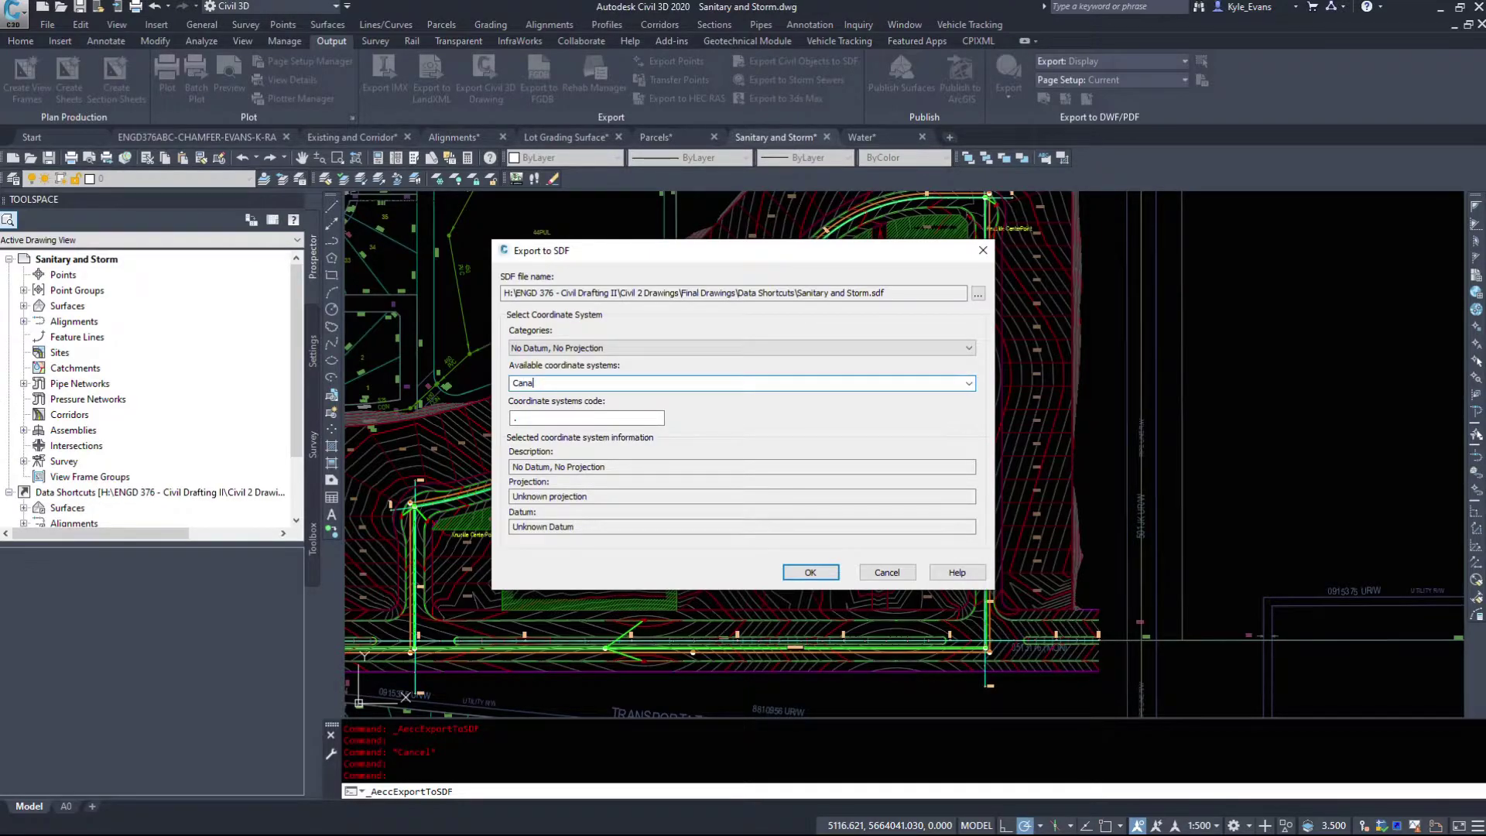
text(d3-e)
text(ty)
key(BackSpace)
text(m114)
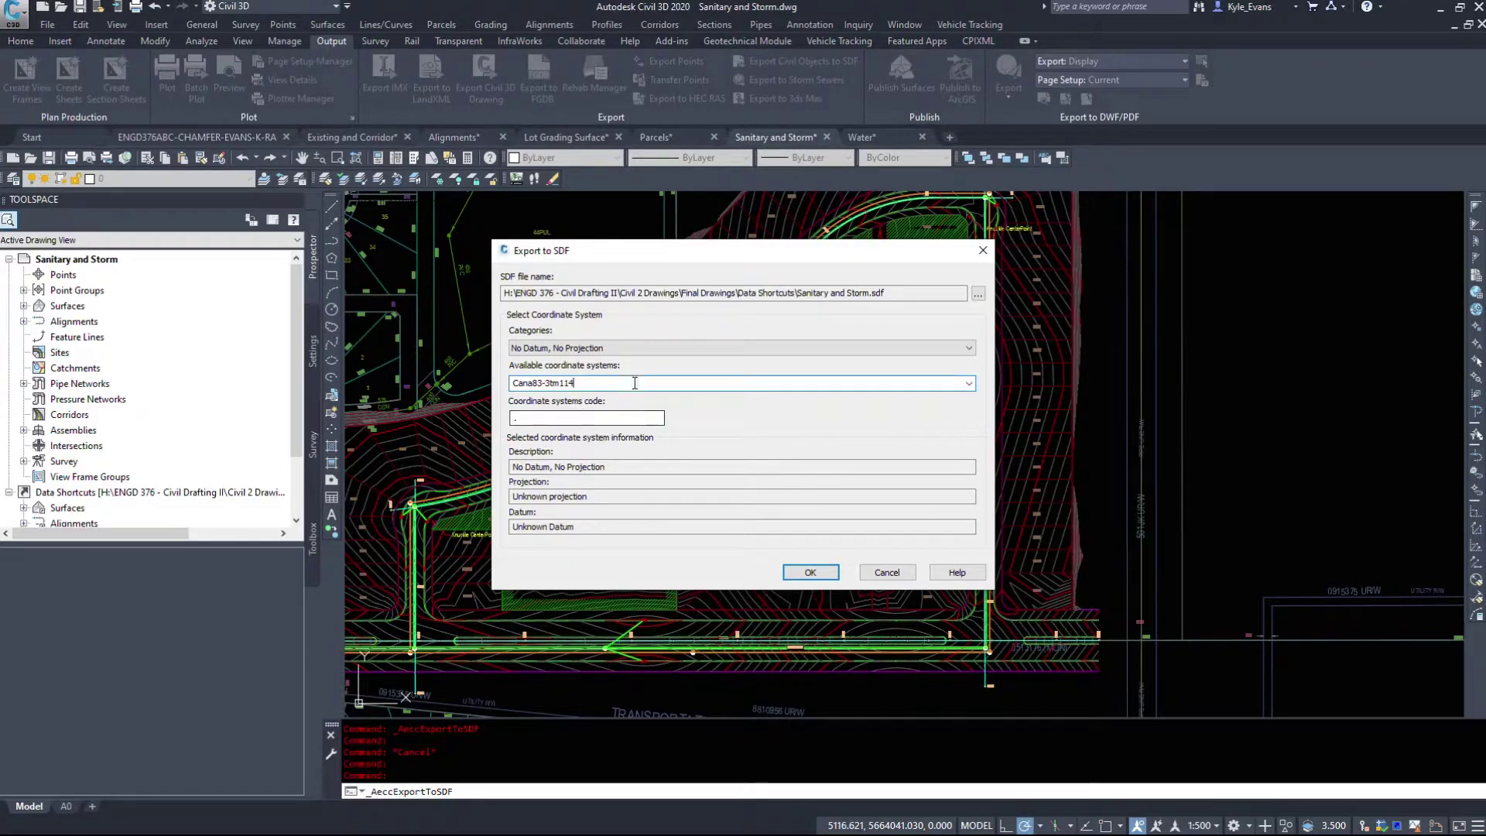
drag(588, 381, 390, 380)
key(Tab)
click(810, 575)
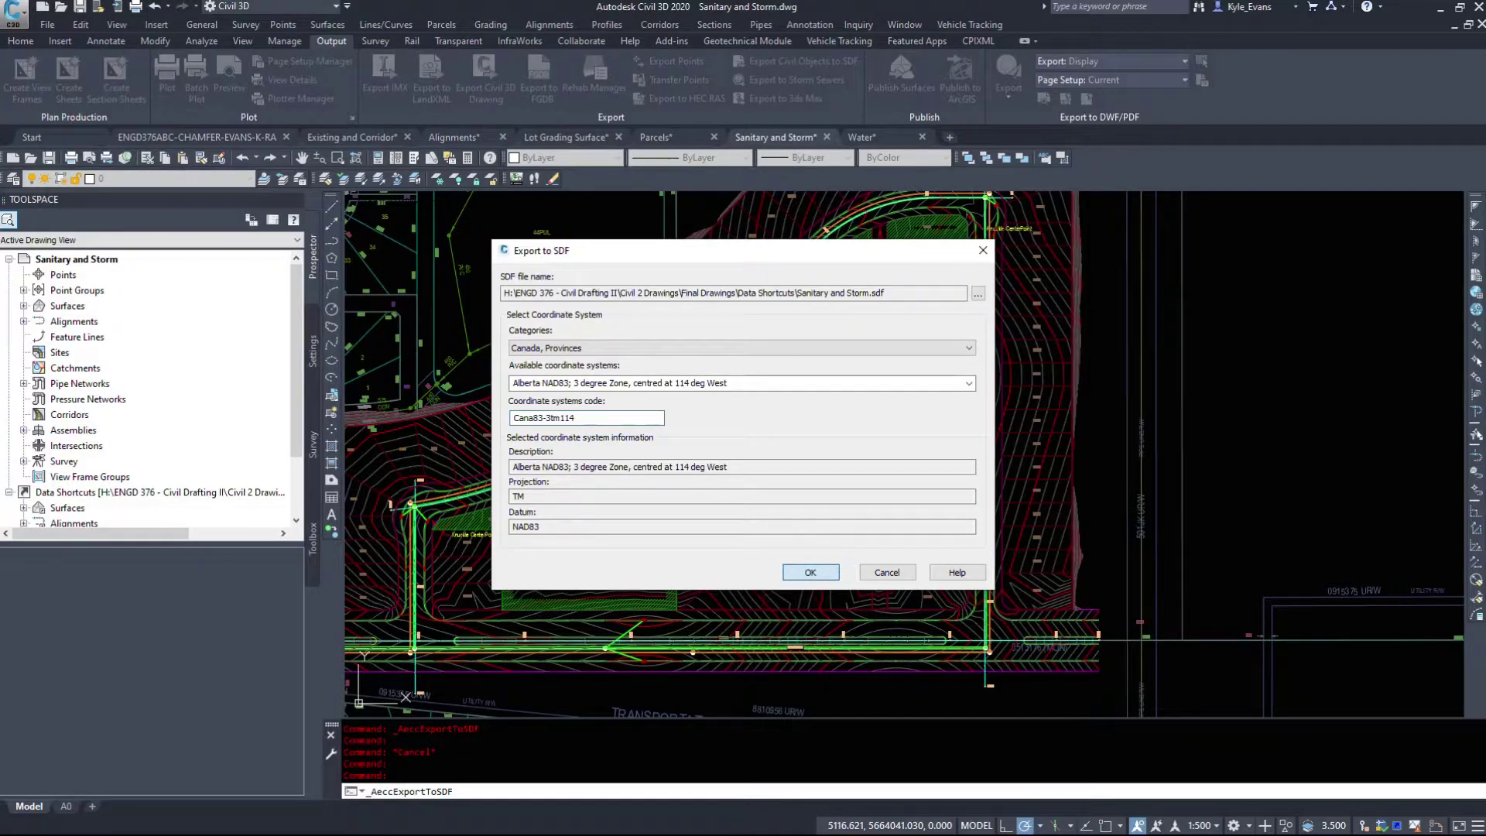
key(Return)
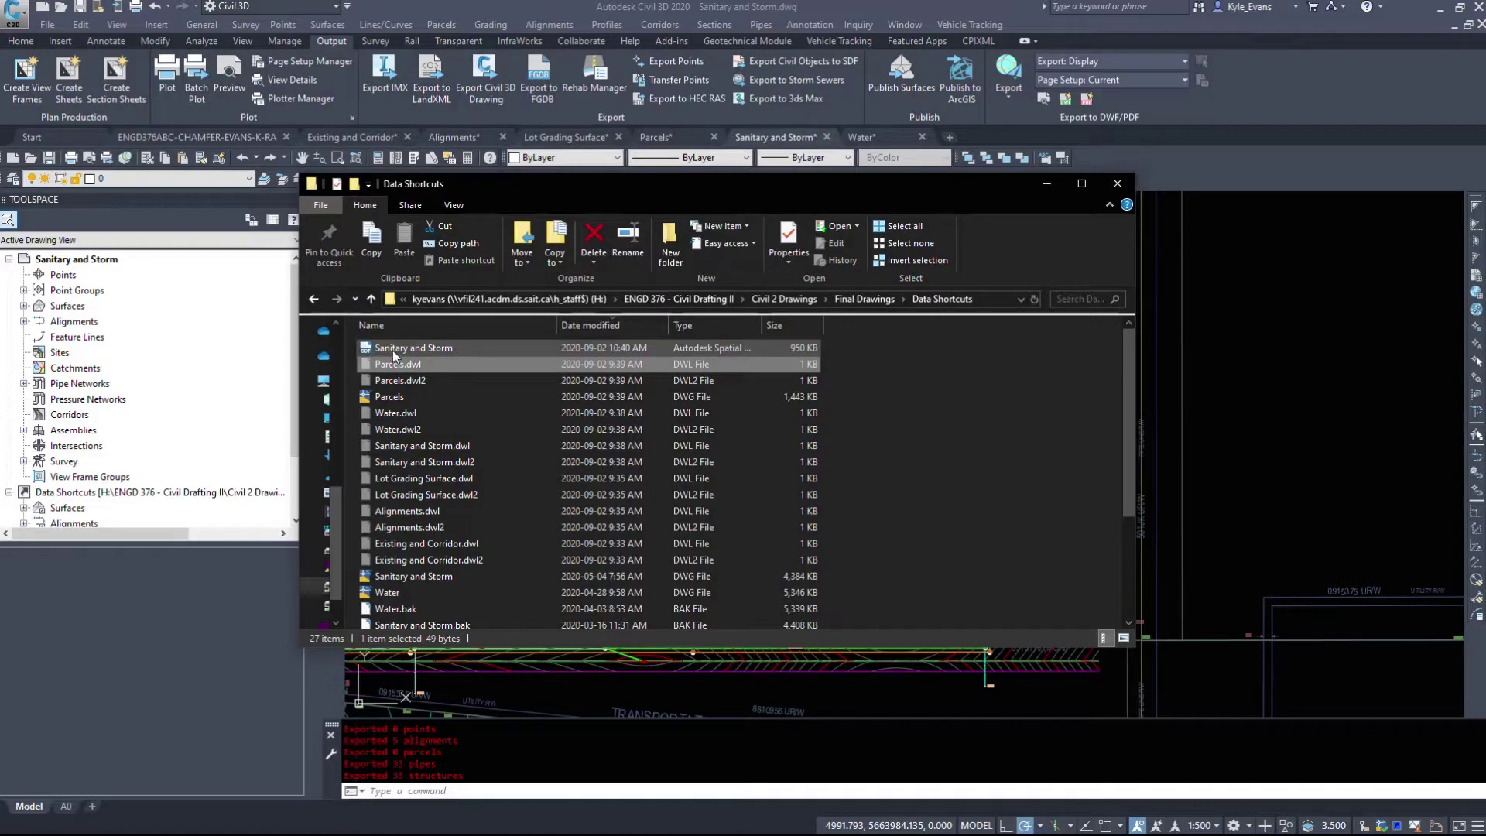
Copy Sanitary and Storm.sdf from the Data Shortcuts folder, then close Explorer
click(392, 350)
right_click(392, 350)
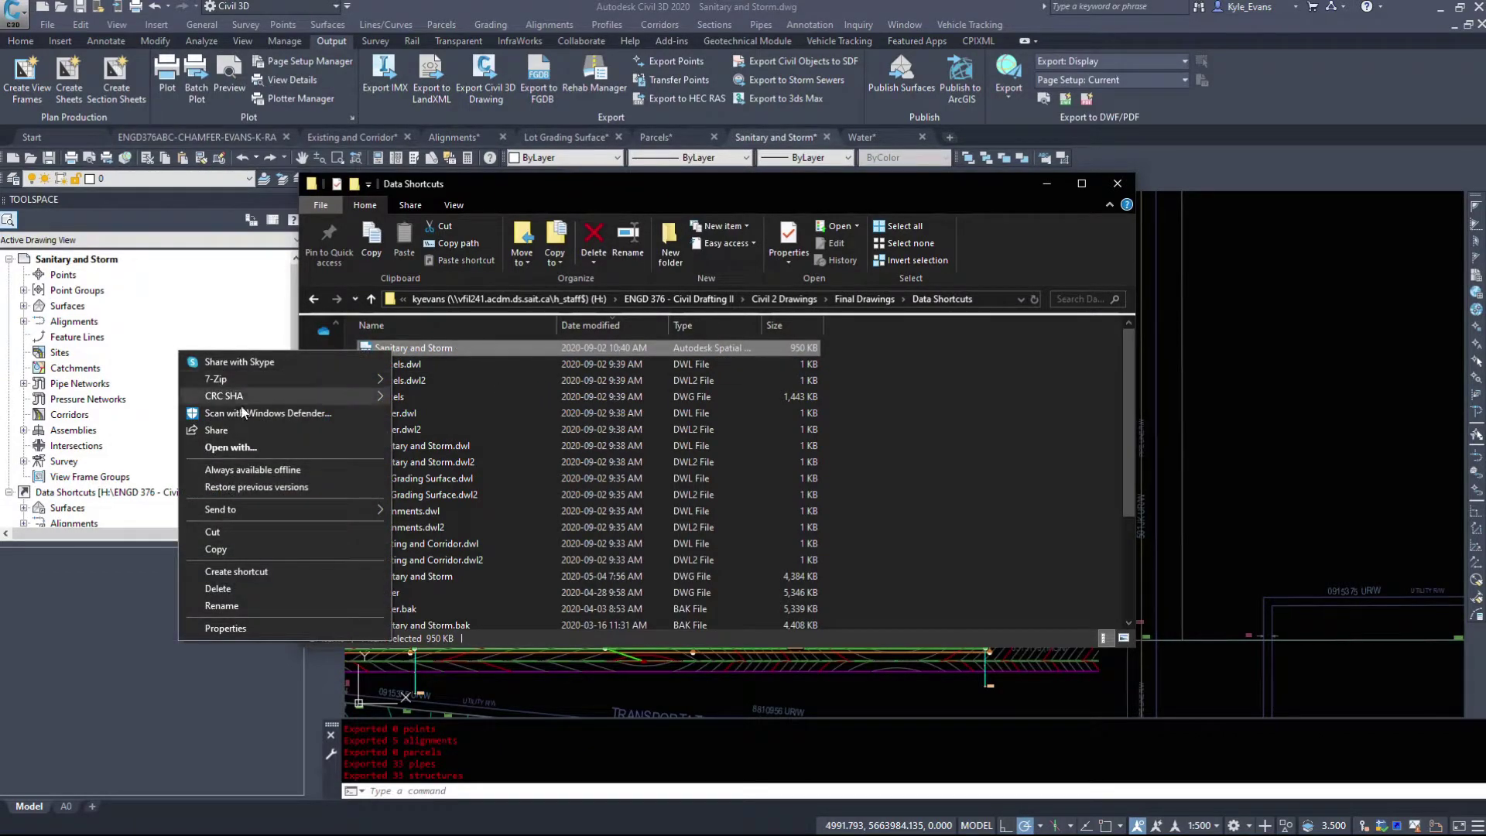
click(225, 548)
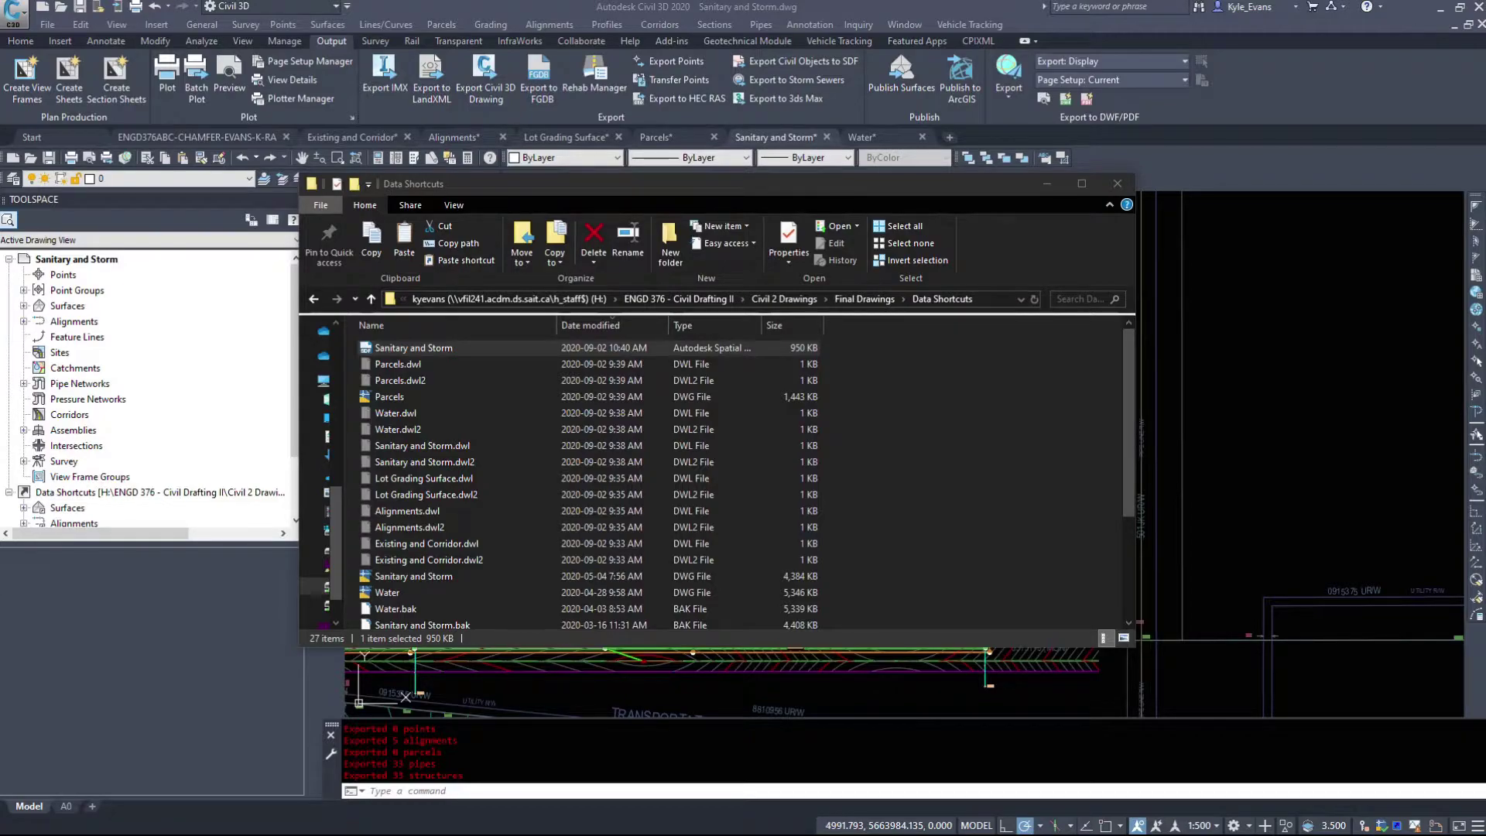
click(1119, 185)
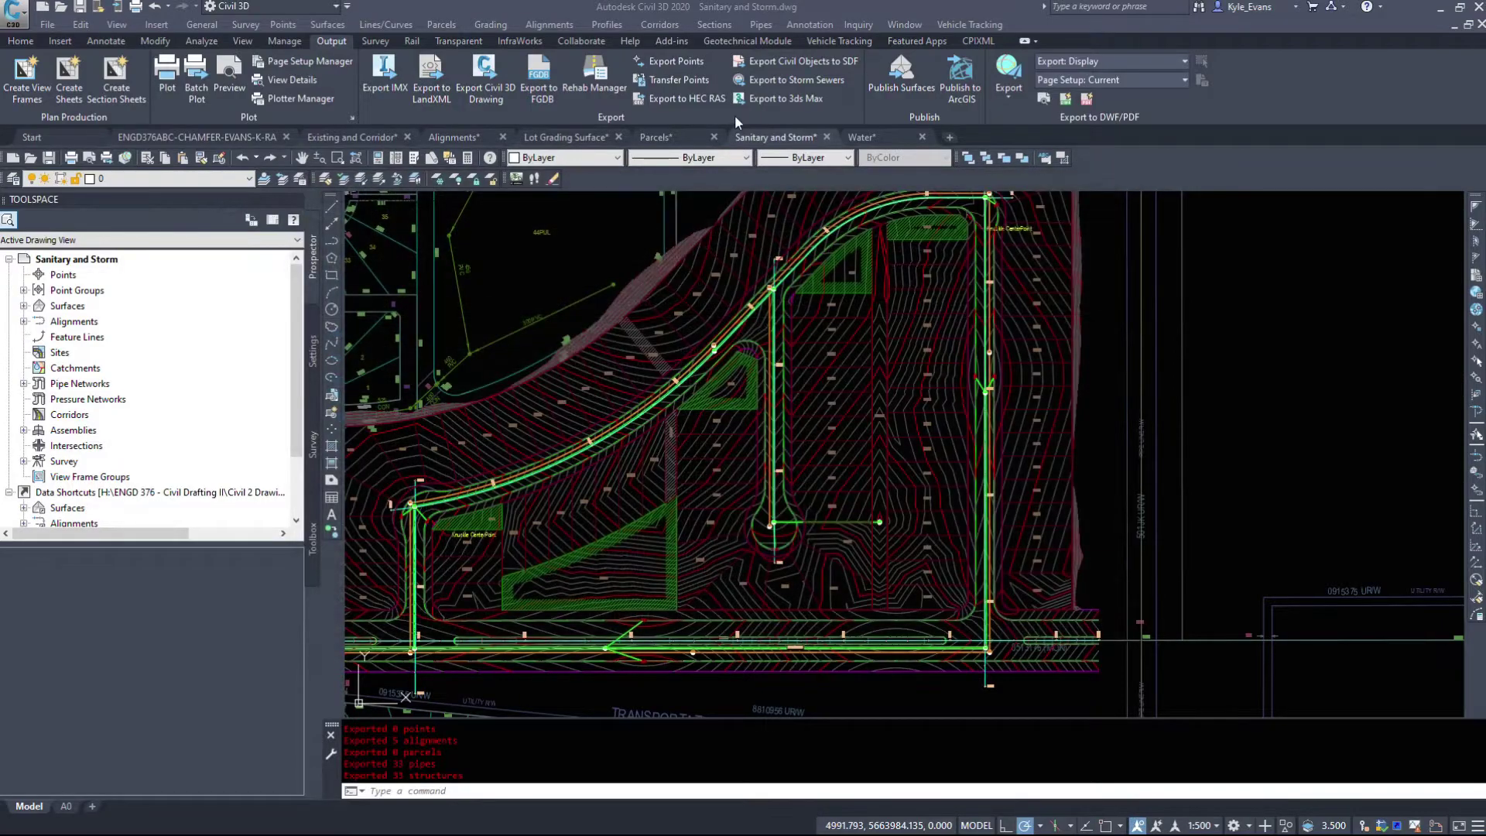
Switch to the Water drawing and target the Infraworks Export folder for SDF export
click(887, 138)
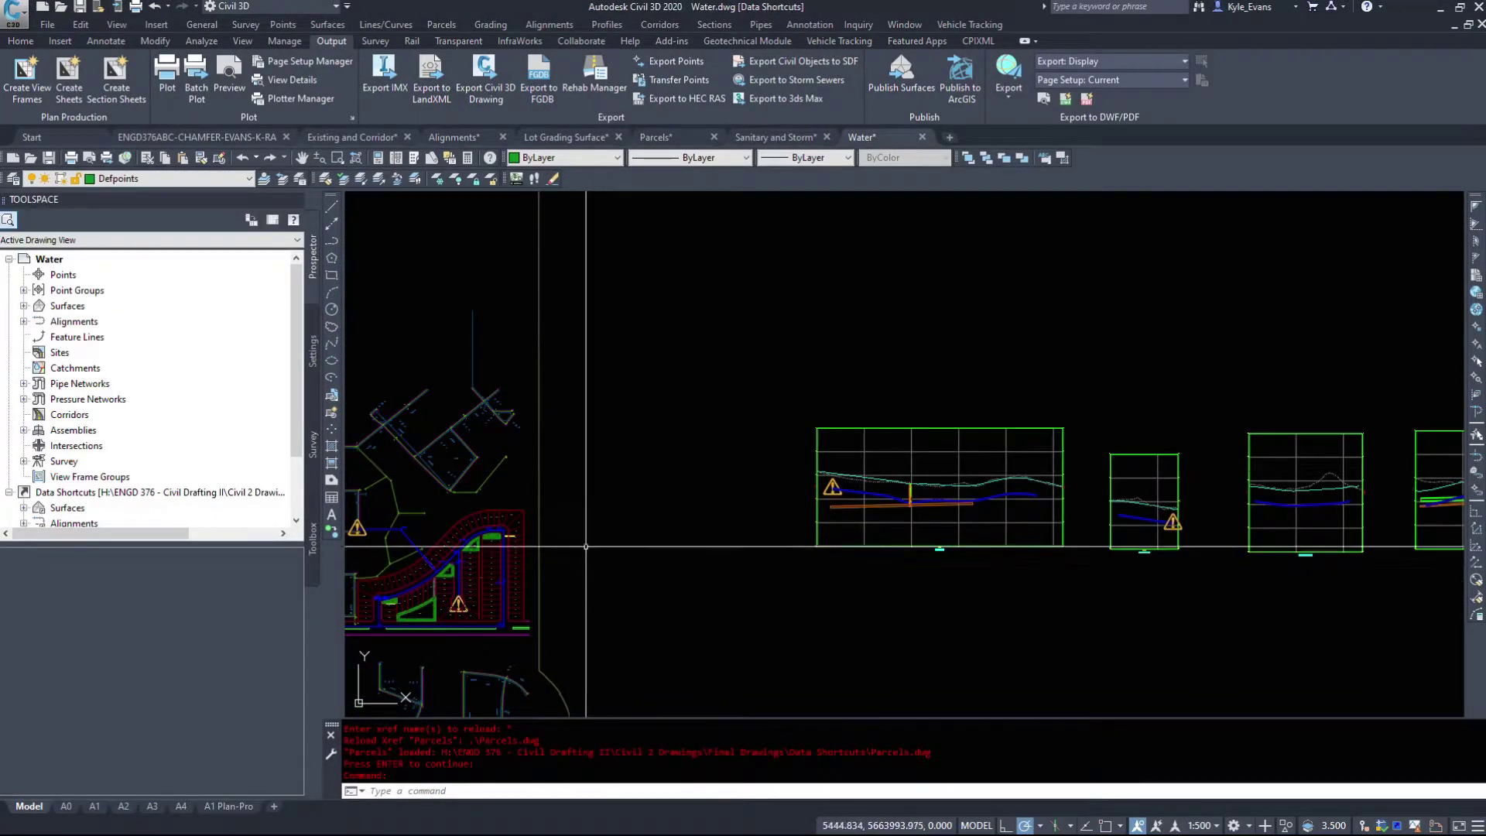
middle_drag(602, 559, 845, 503)
click(794, 70)
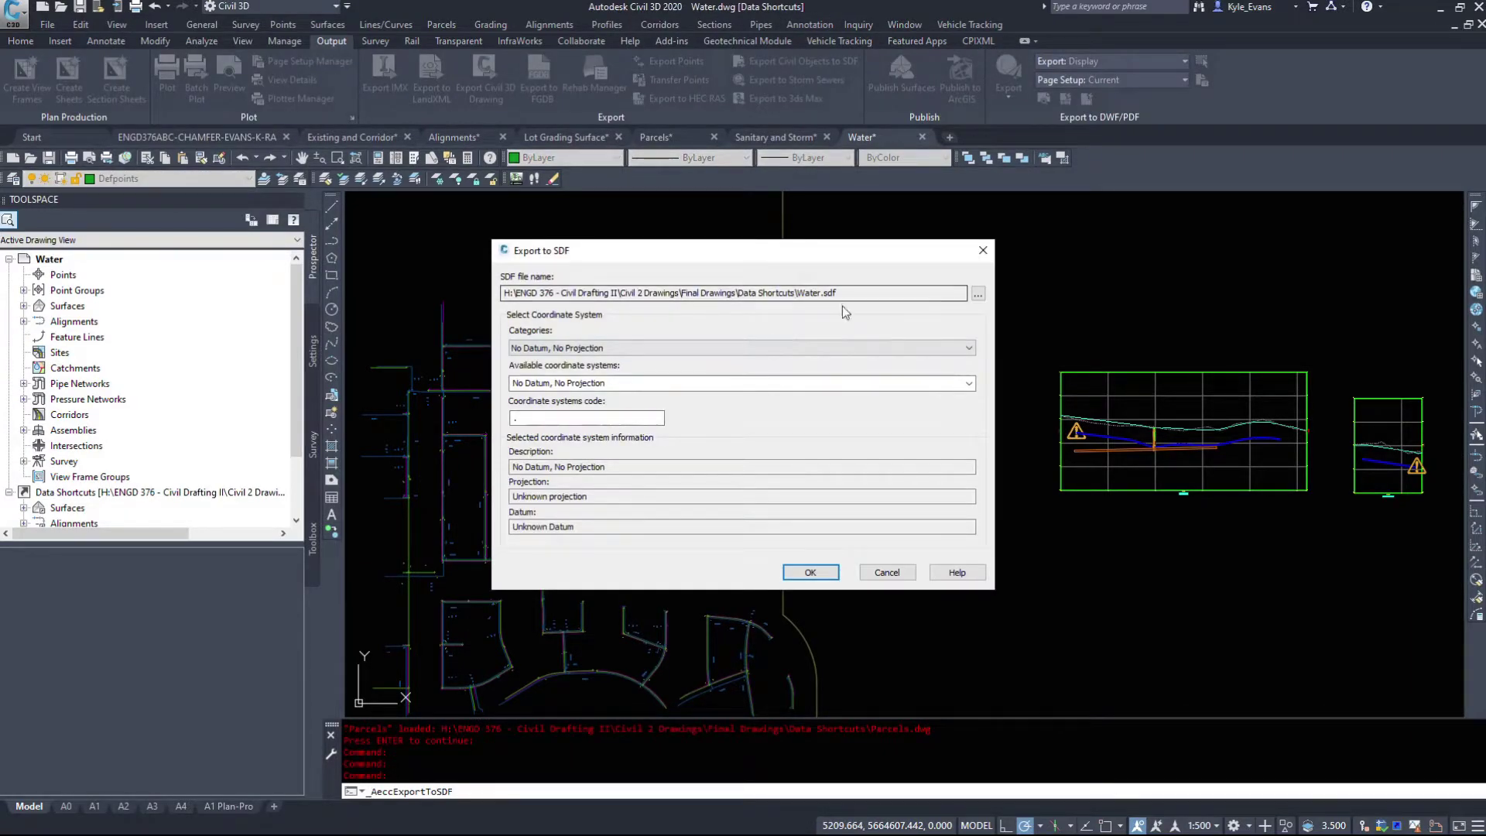
click(978, 293)
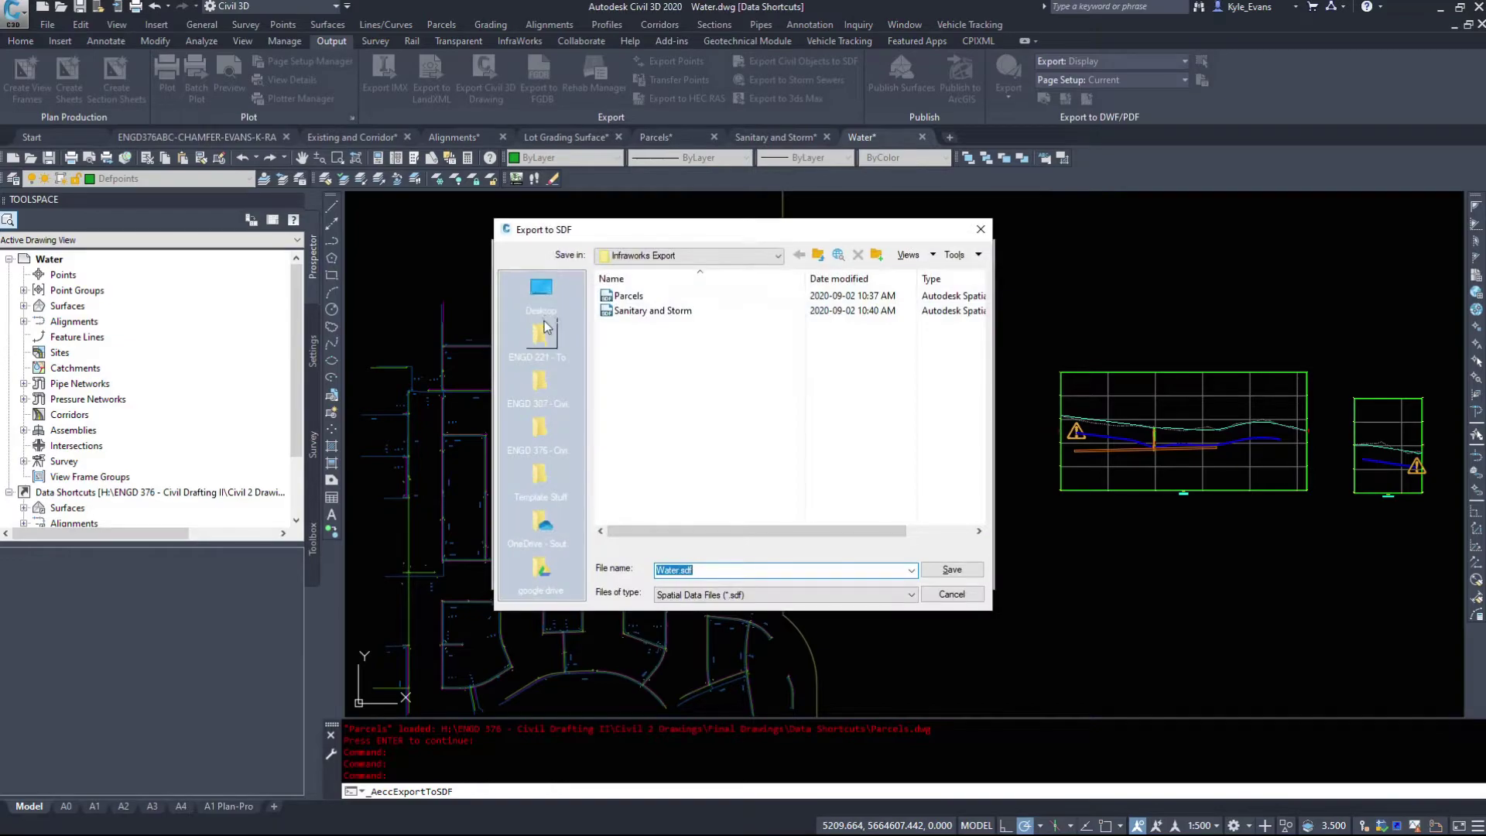
click(693, 255)
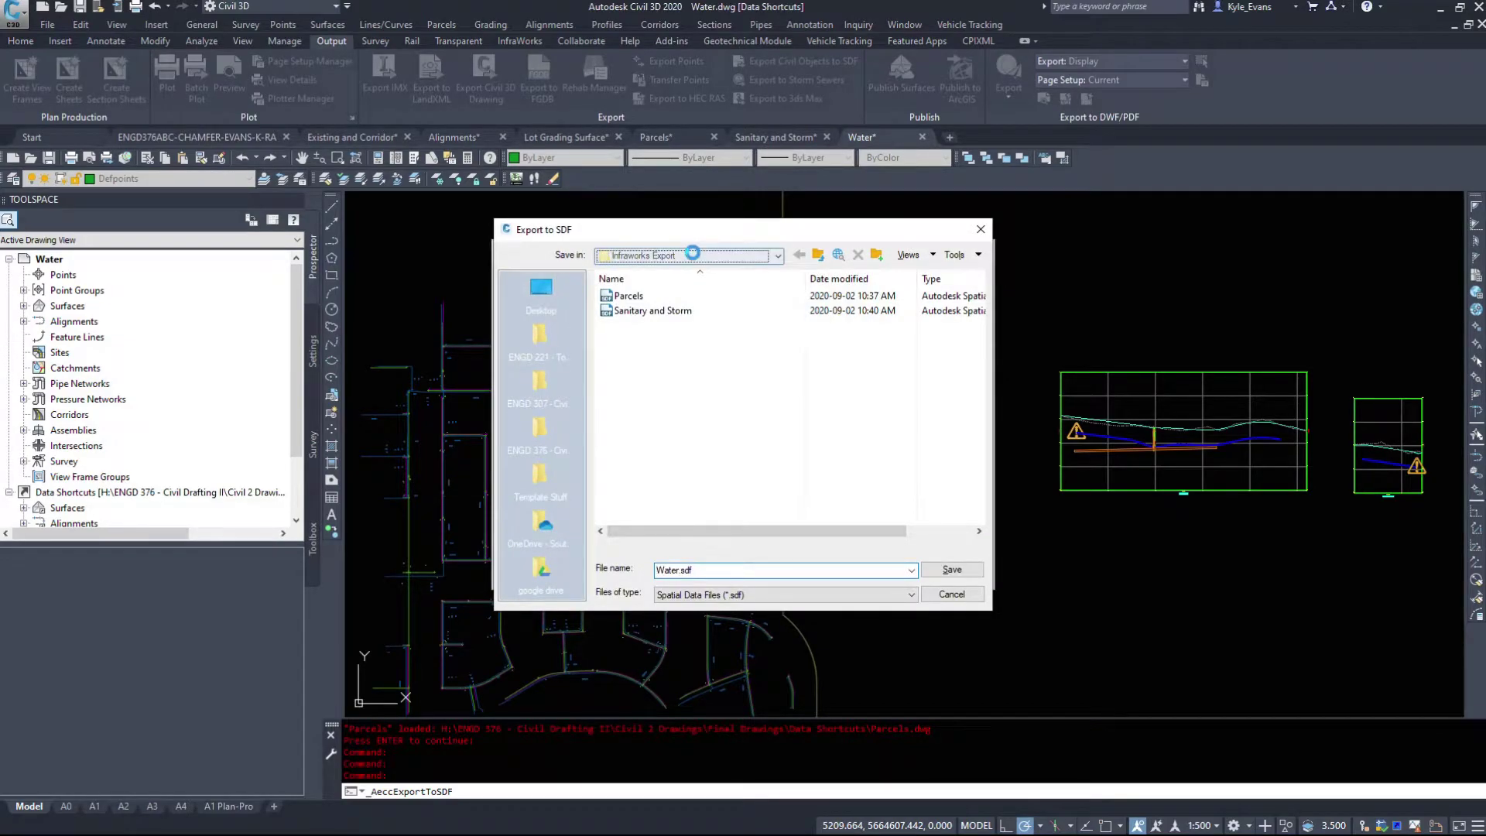
click(693, 253)
Save as Water.sdf with coordinate code cana83-3tm114 and run the export
click(714, 571)
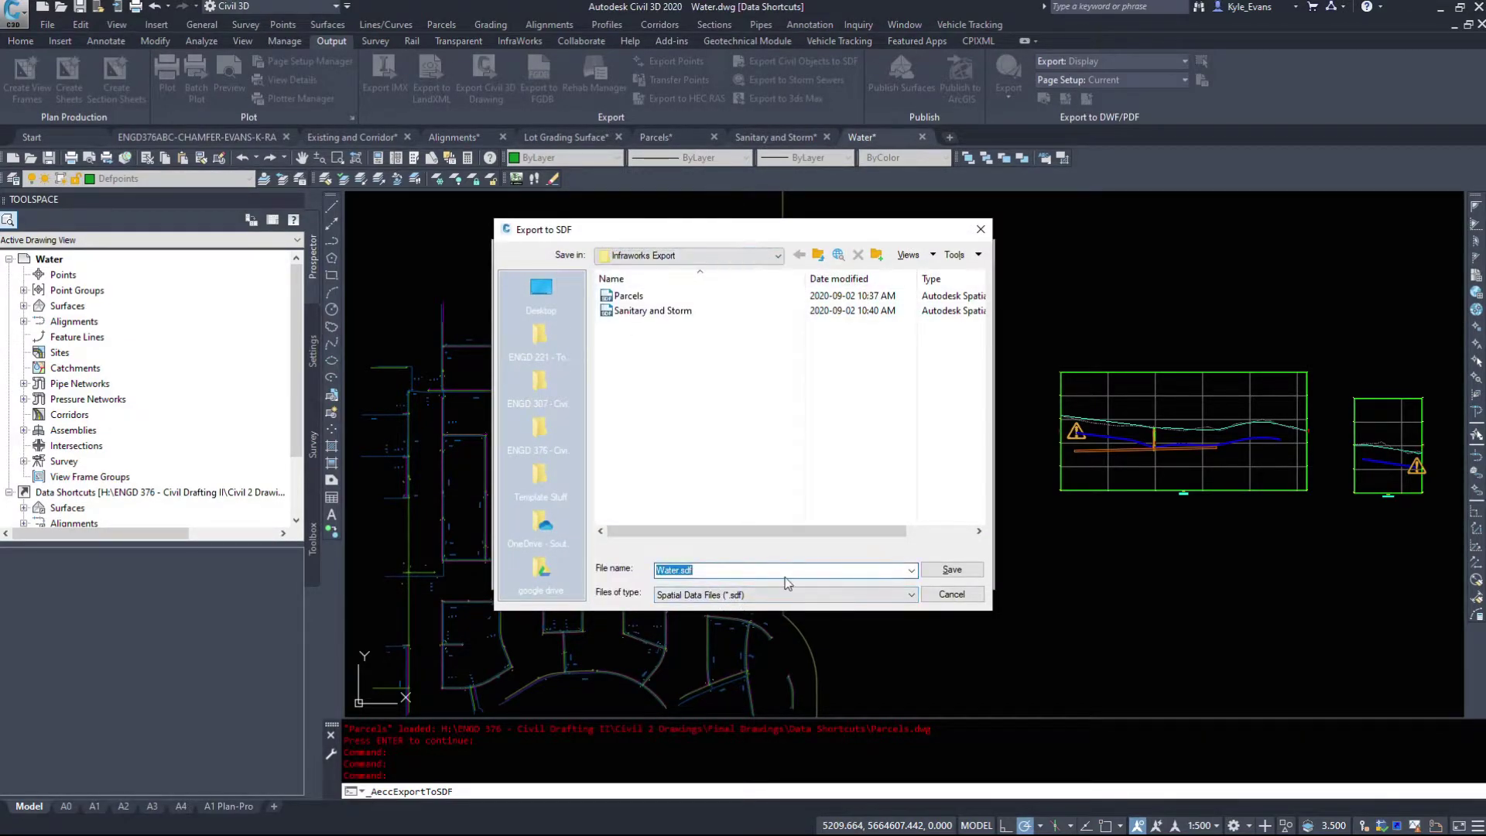
click(956, 576)
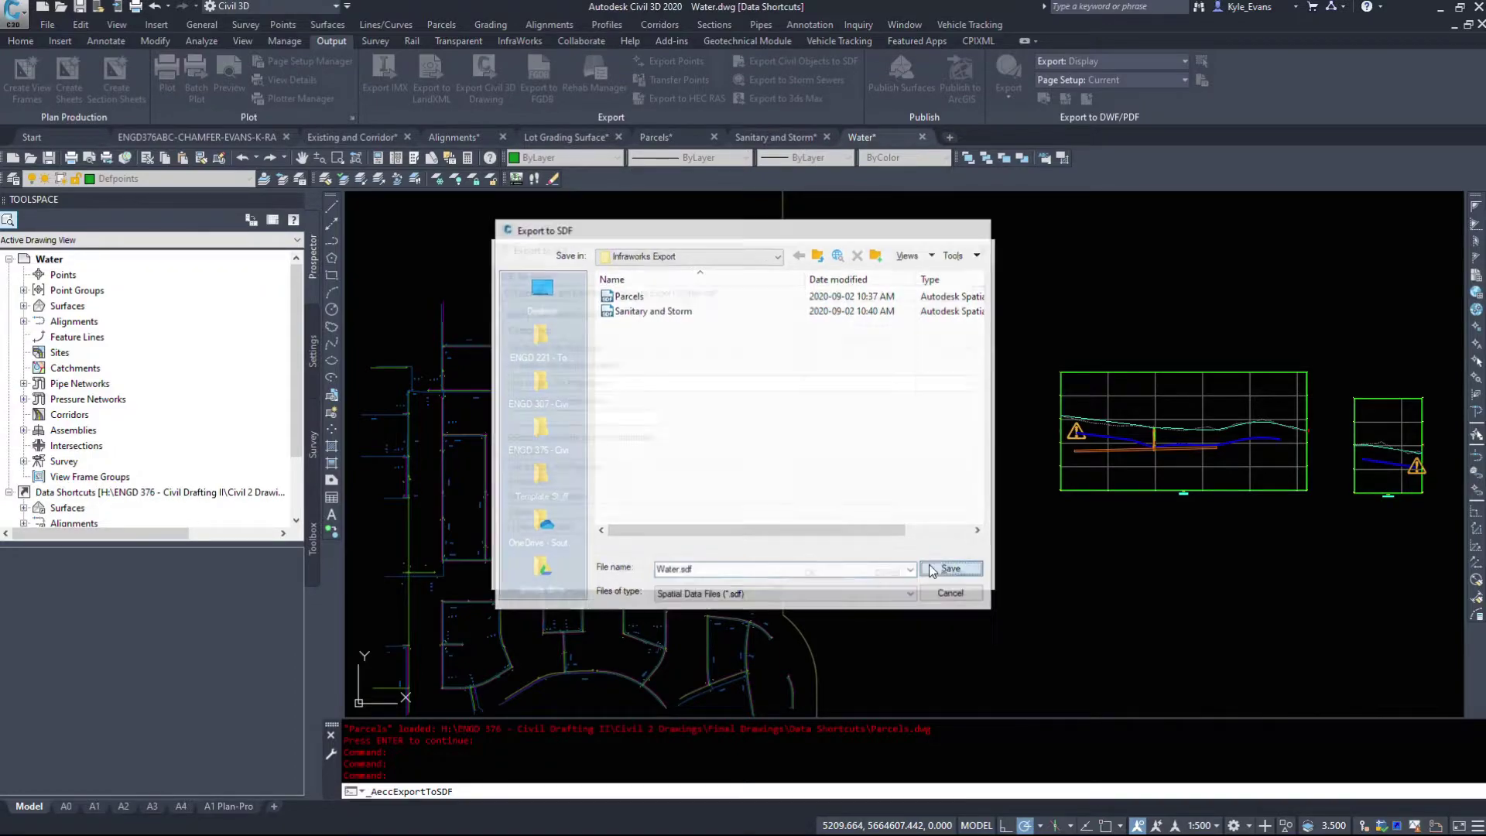
text(f)
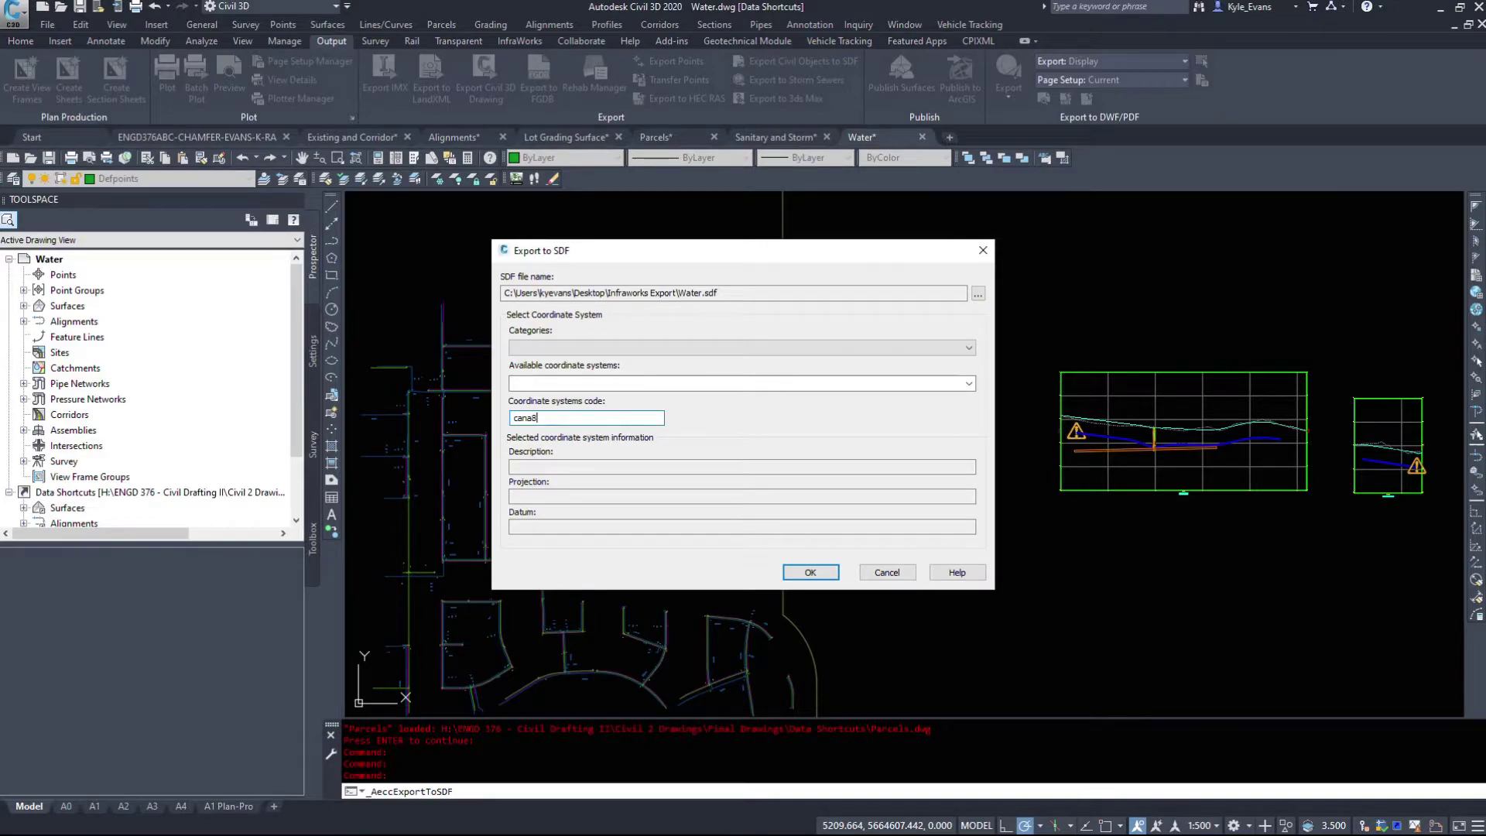
text(ana83-3tm114)
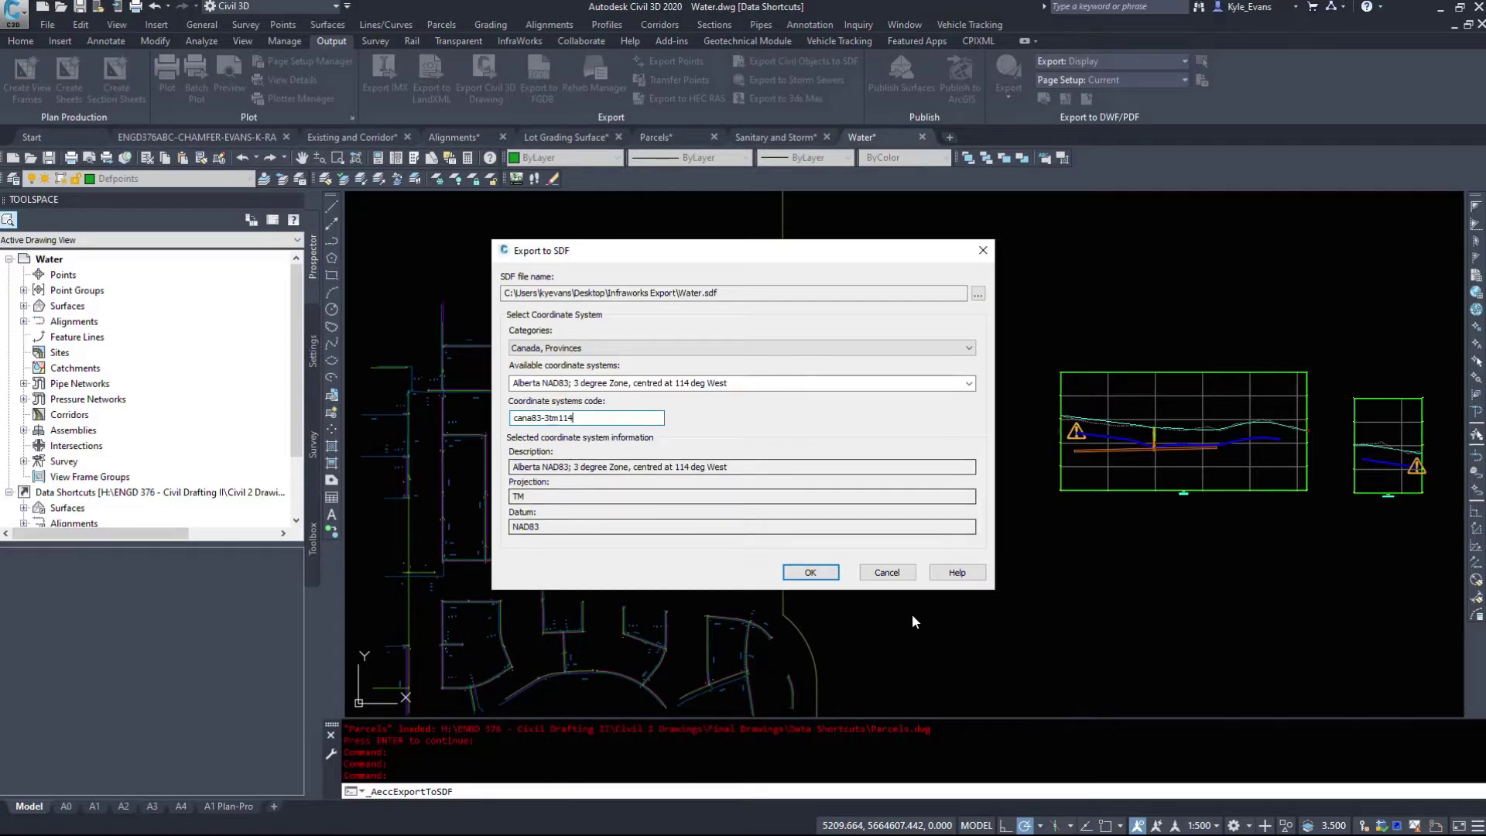
click(805, 572)
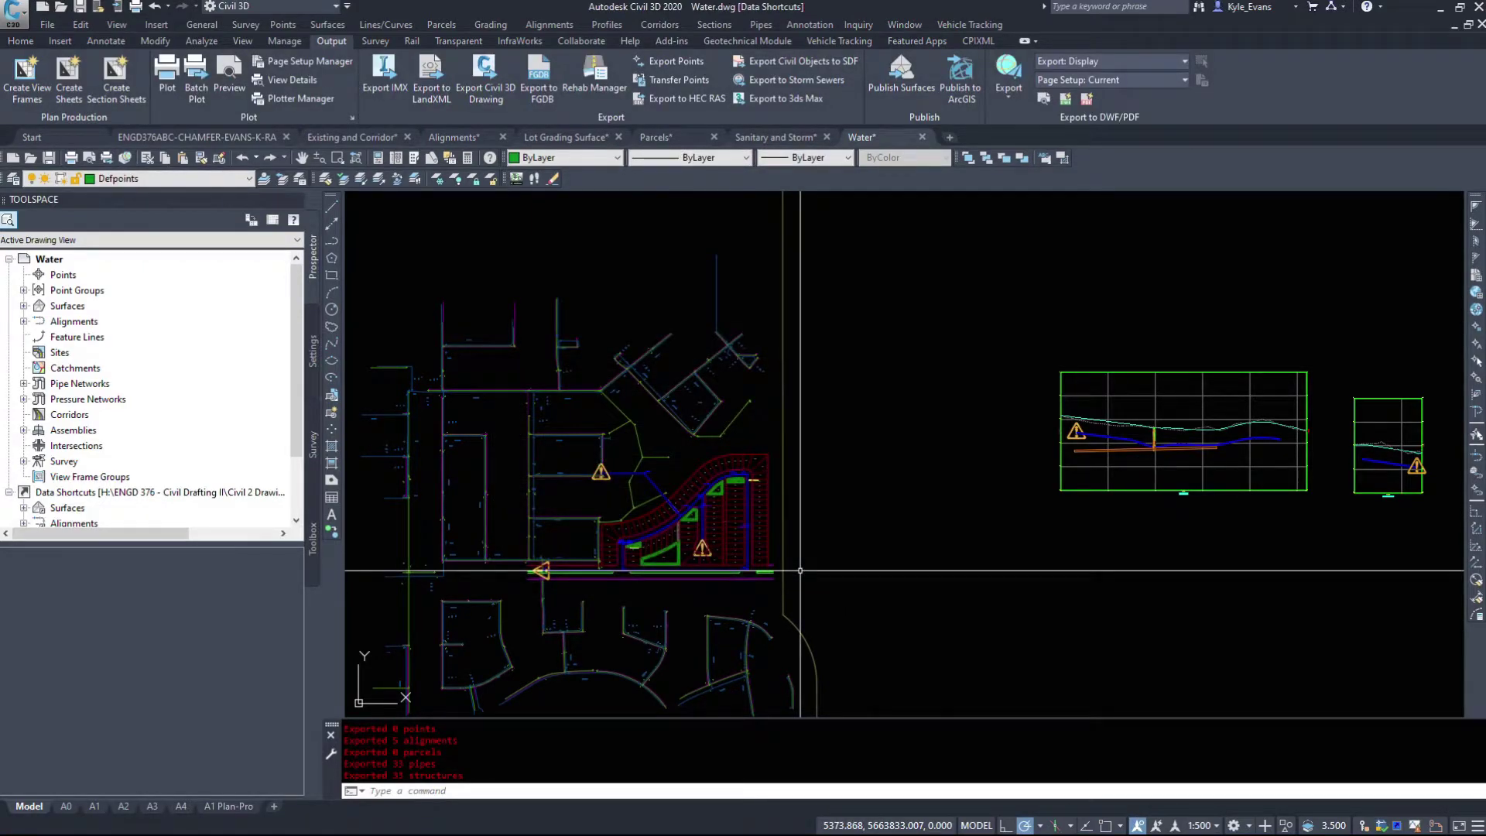
drag(437, 741, 425, 762)
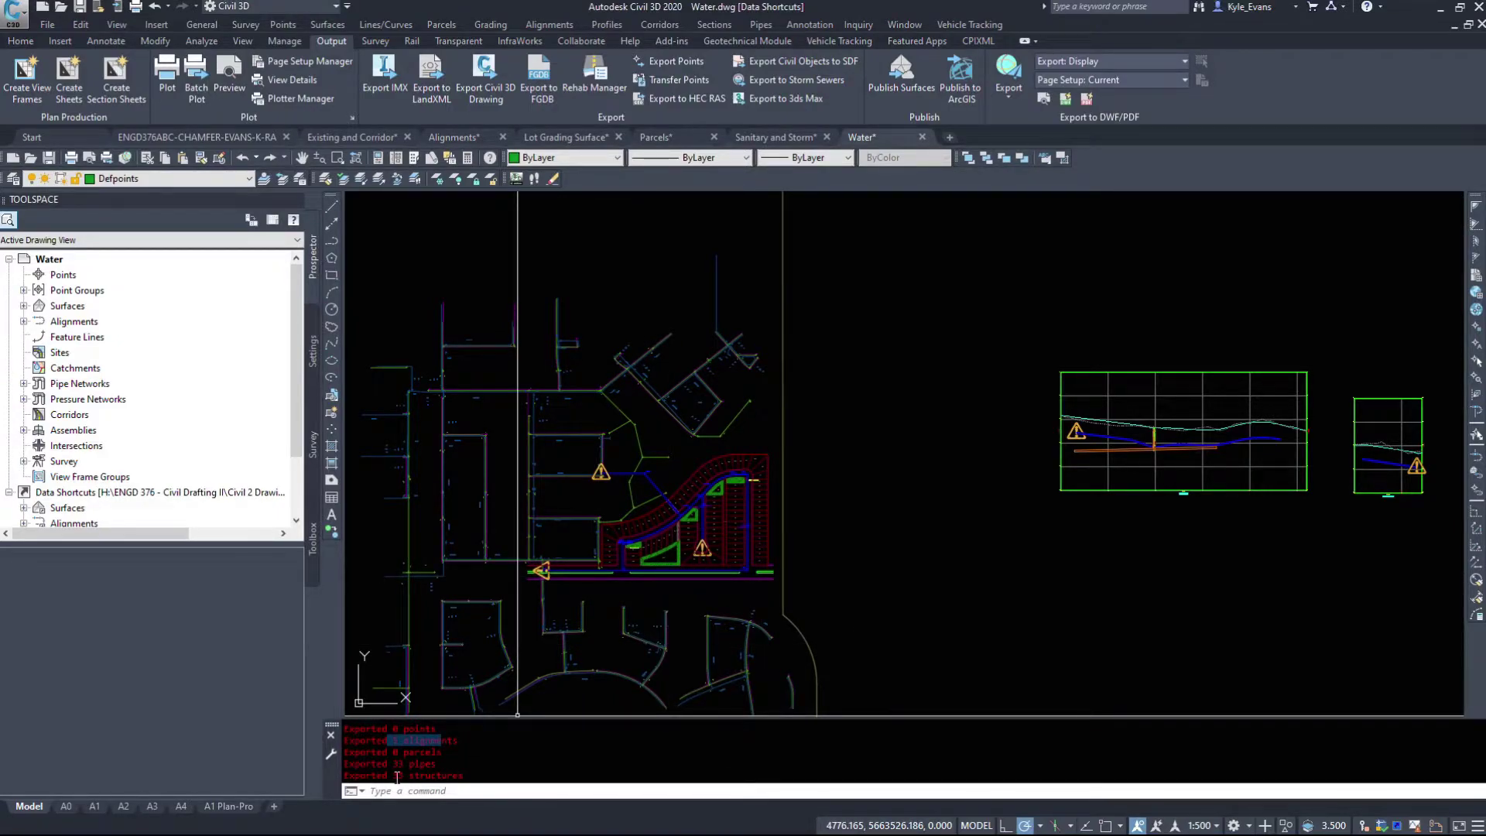
scroll(681, 464, up, 10)
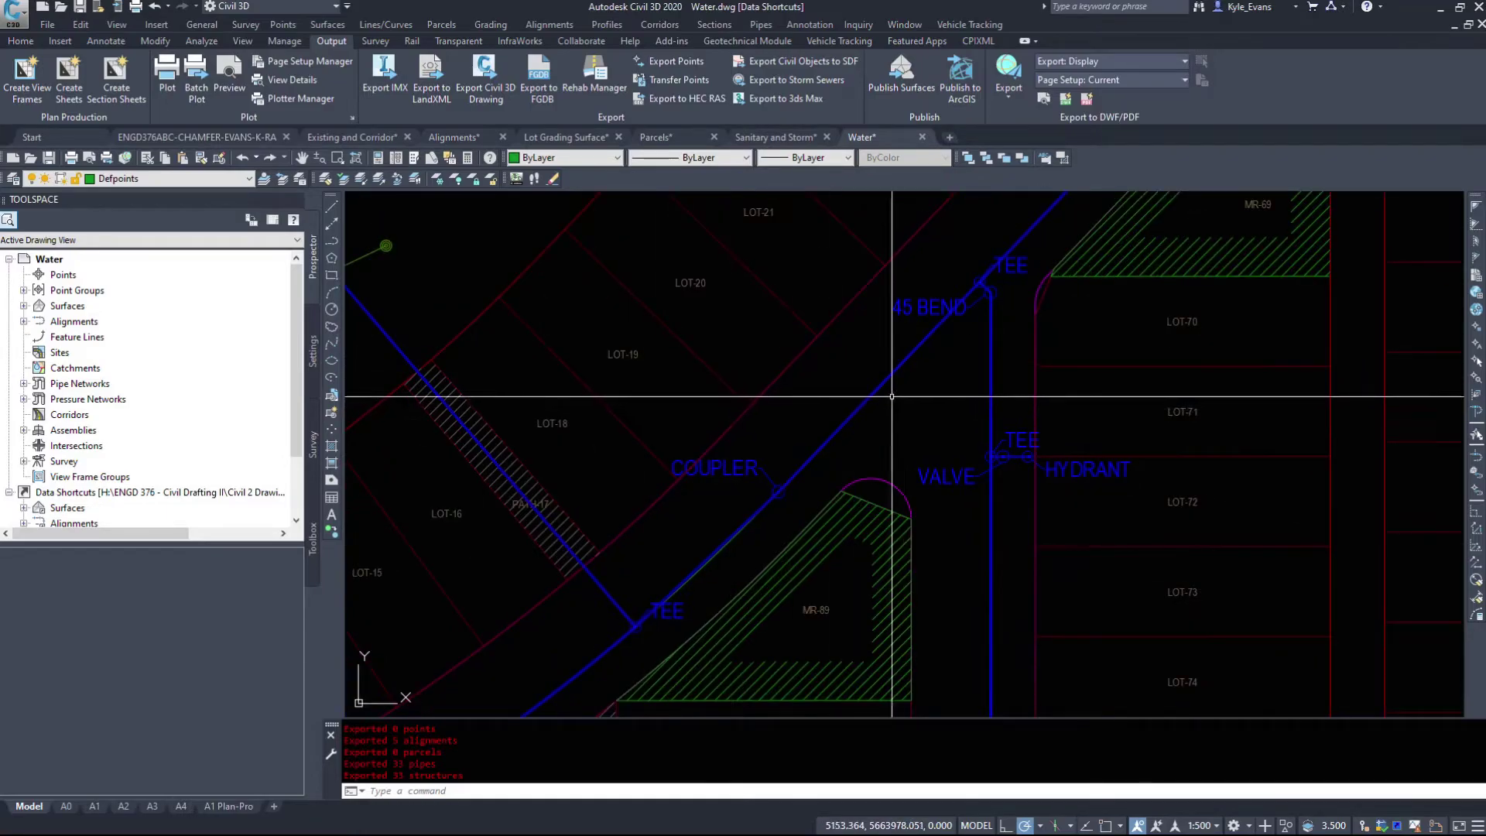
click(872, 393)
scroll(899, 408, down, 6)
right_click(900, 408)
key(Escape)
scroll(1281, 333, up, 6)
click(1286, 323)
click(963, 215)
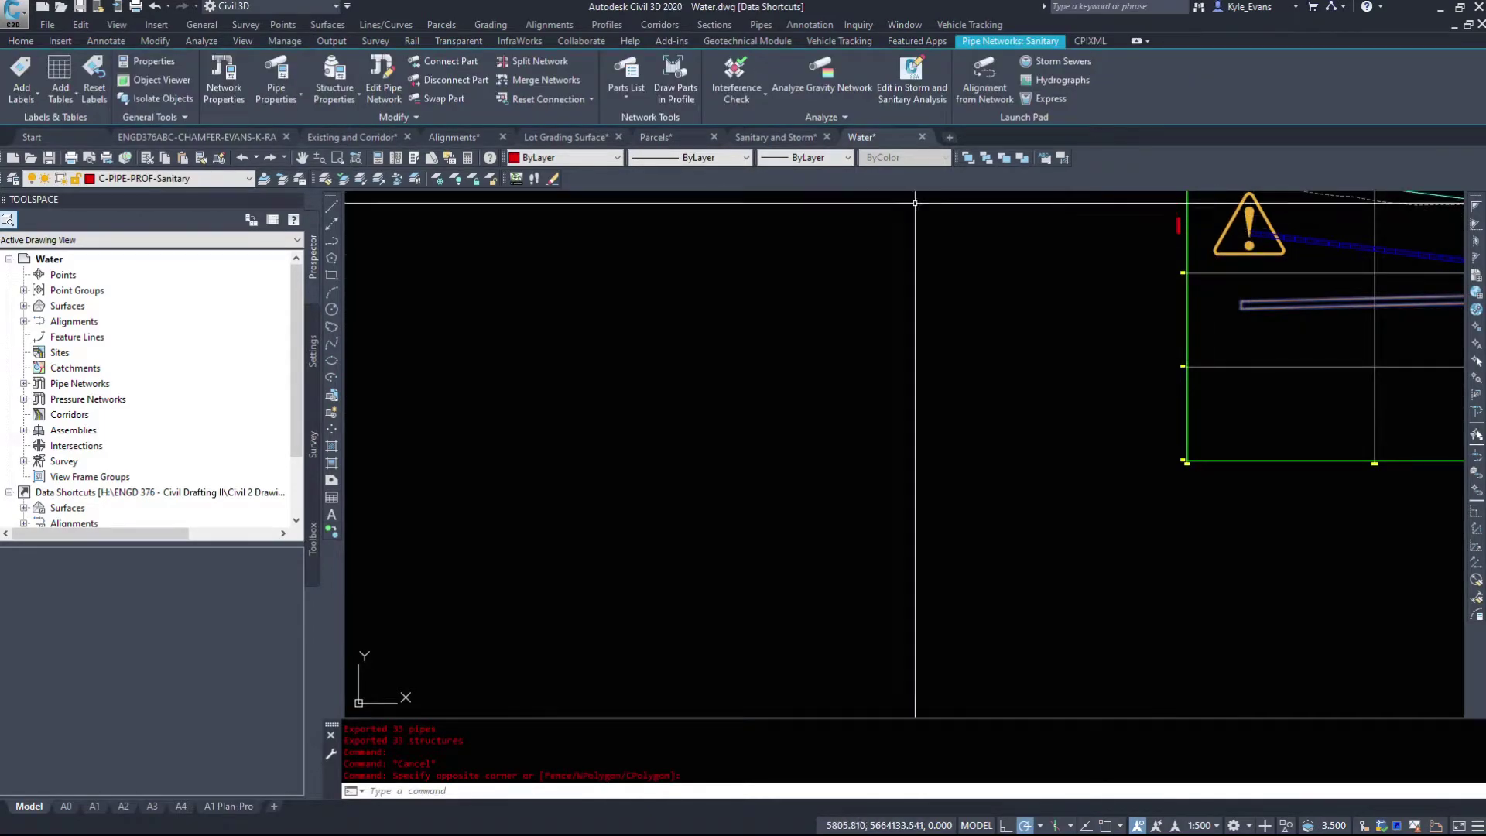
key(Escape)
click(775, 137)
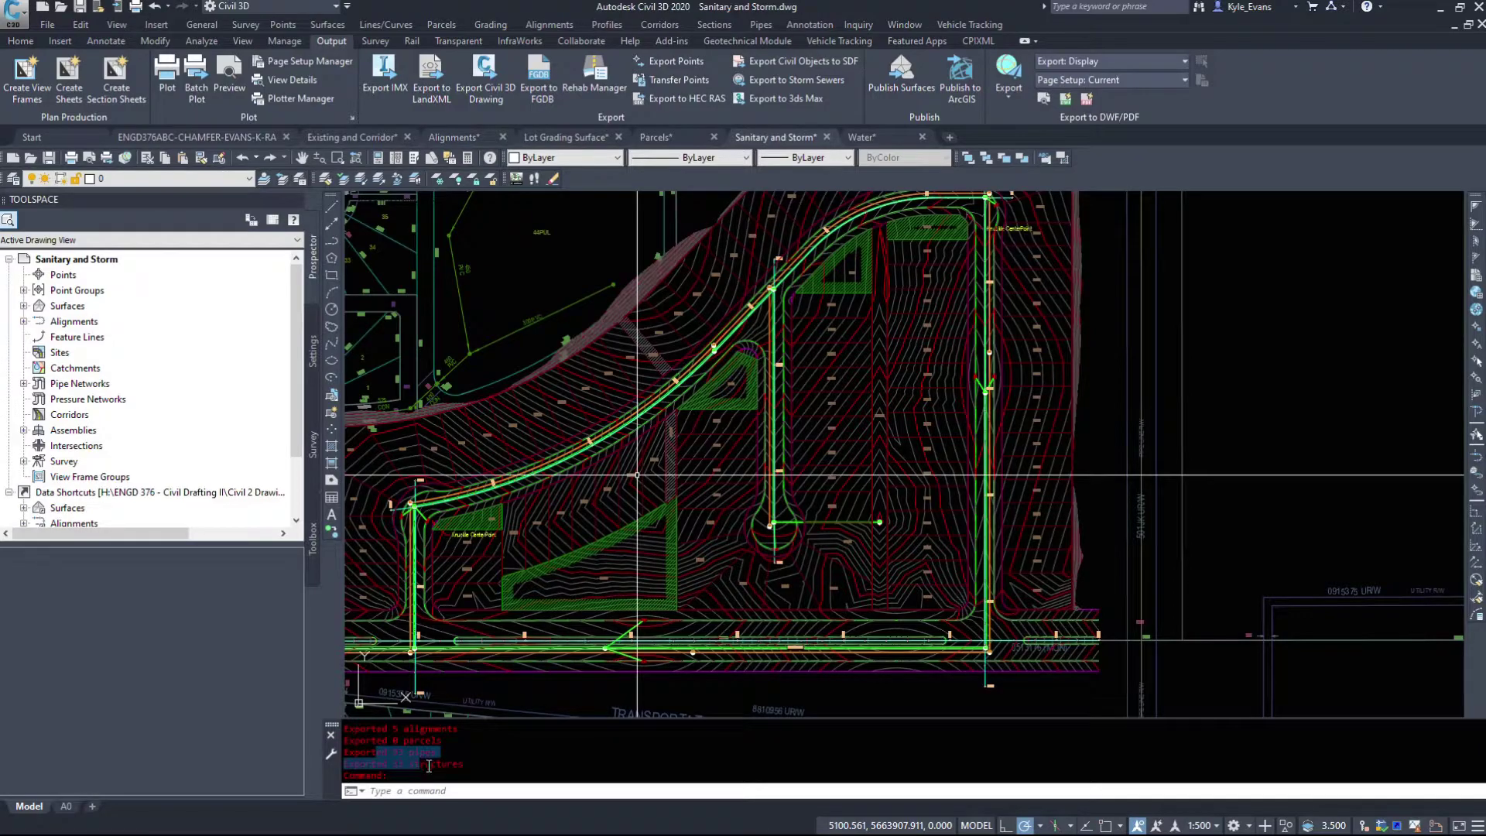
scroll(806, 443, up, 3)
scroll(806, 443, down, 6)
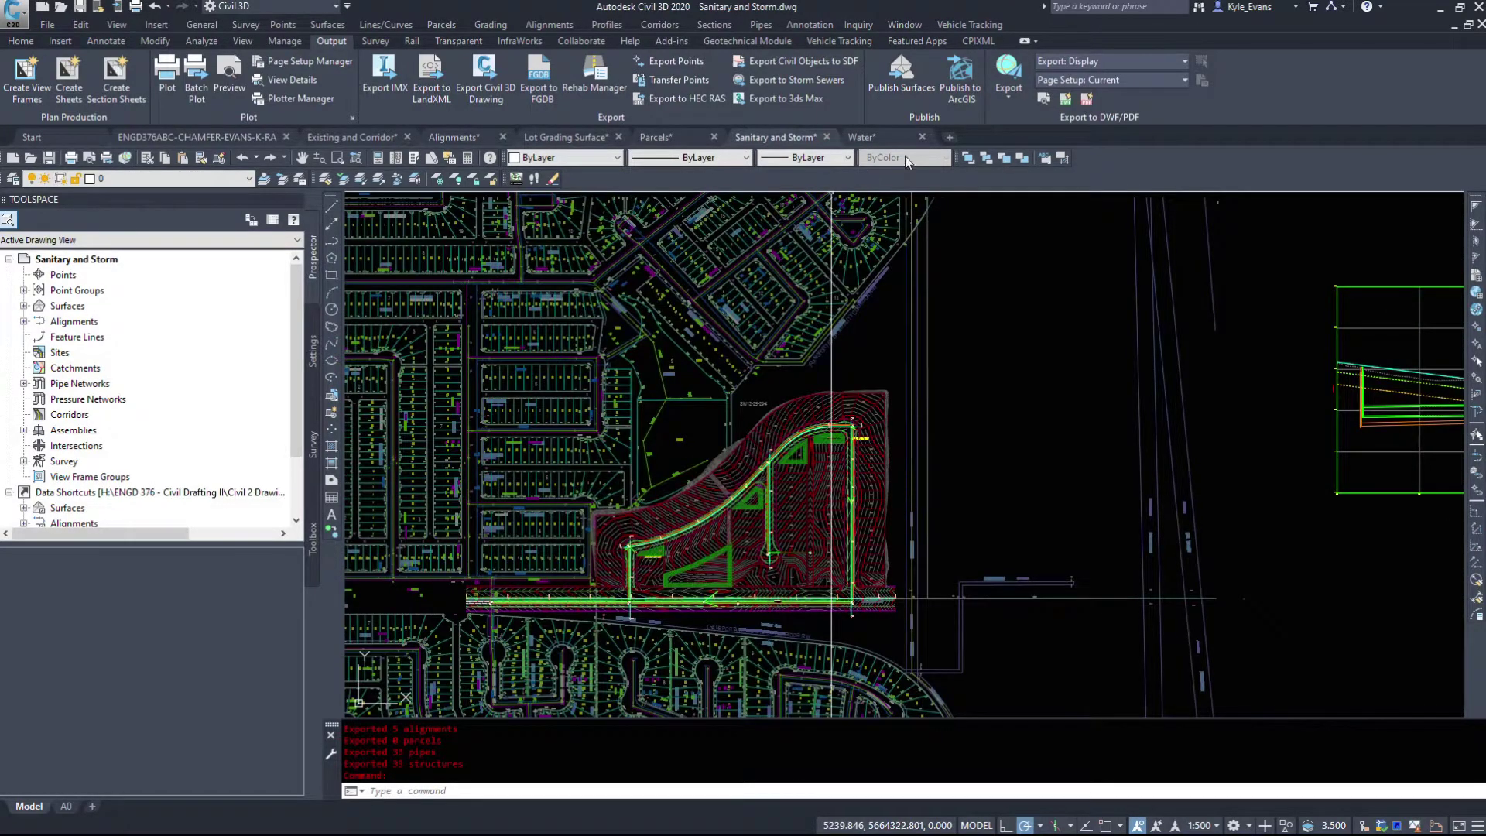
click(897, 138)
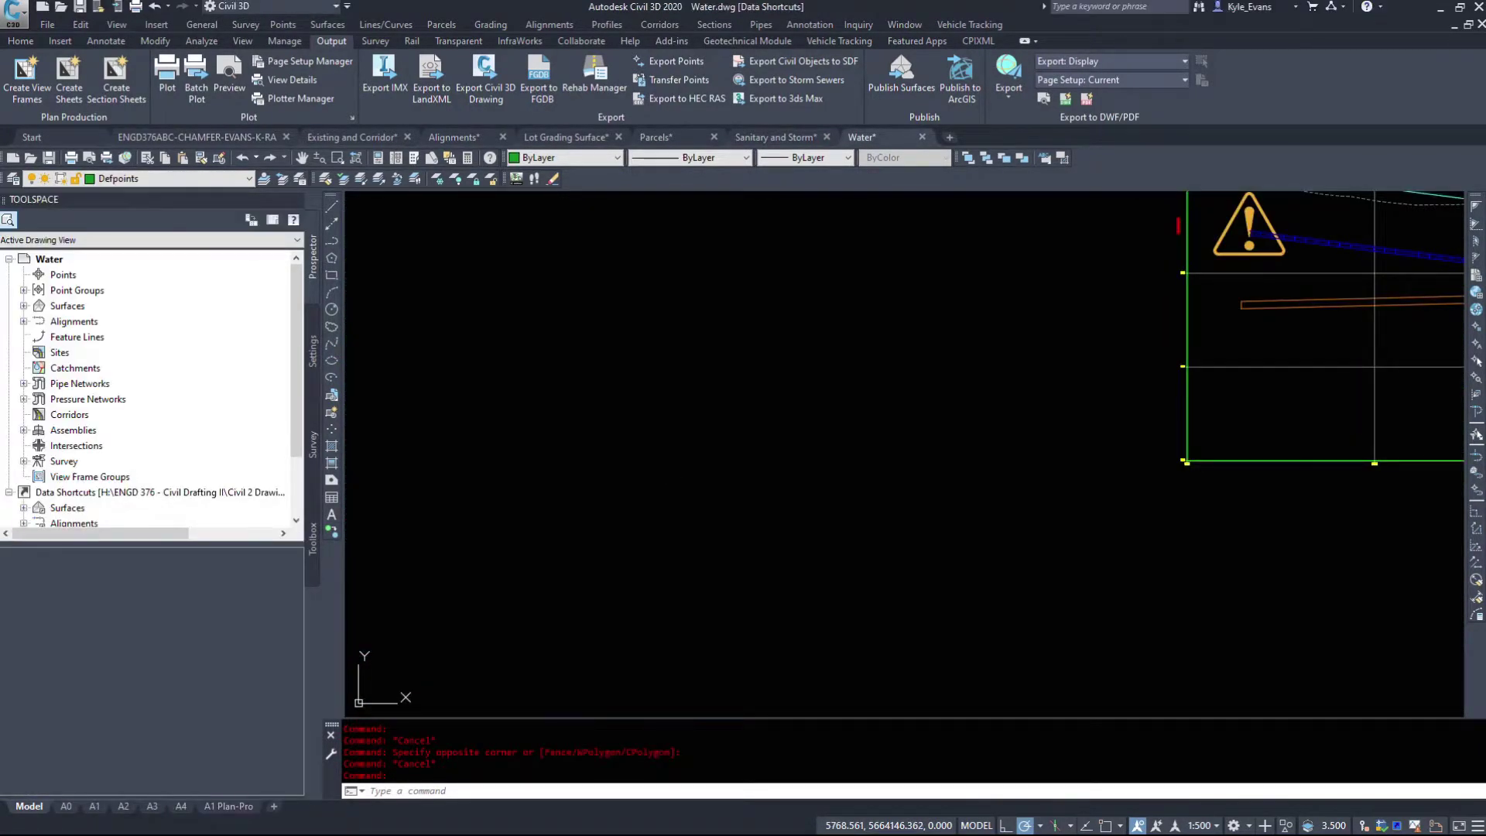
Clear all LandXML items except Pressure Networks > Water and save as Water.xml
click(431, 81)
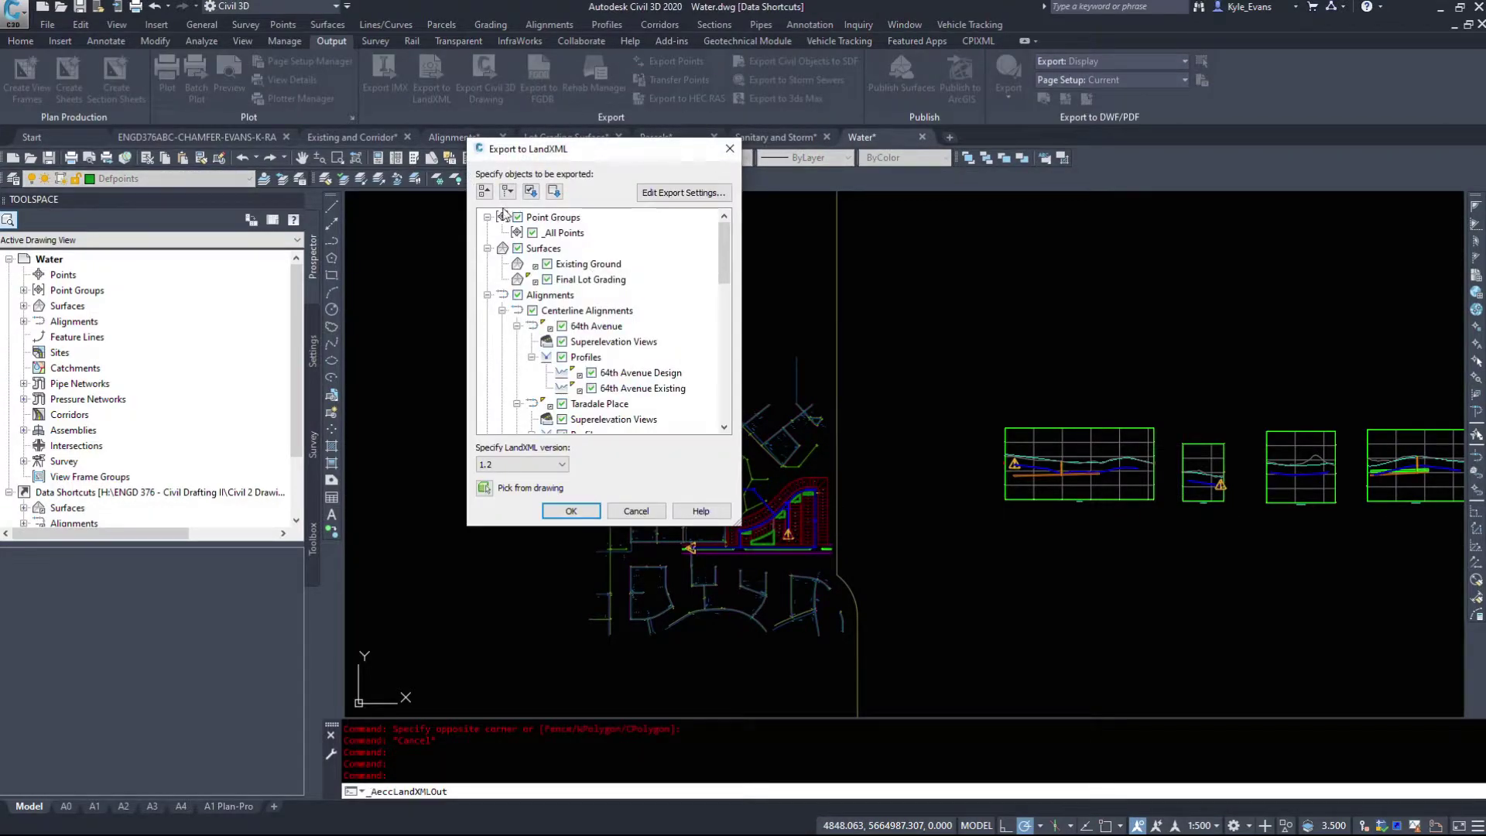
click(552, 191)
click(487, 295)
click(487, 249)
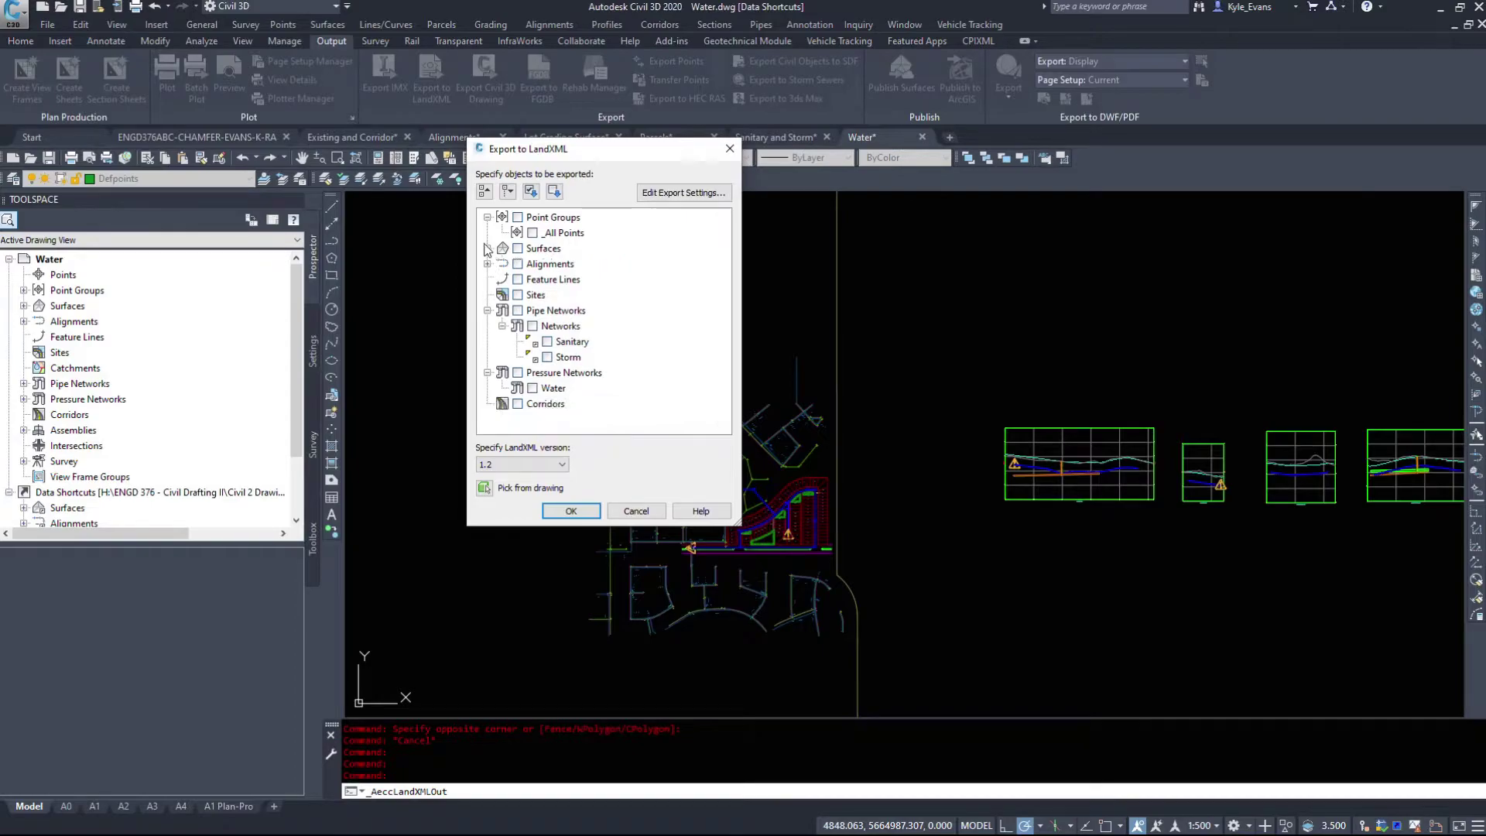
click(487, 218)
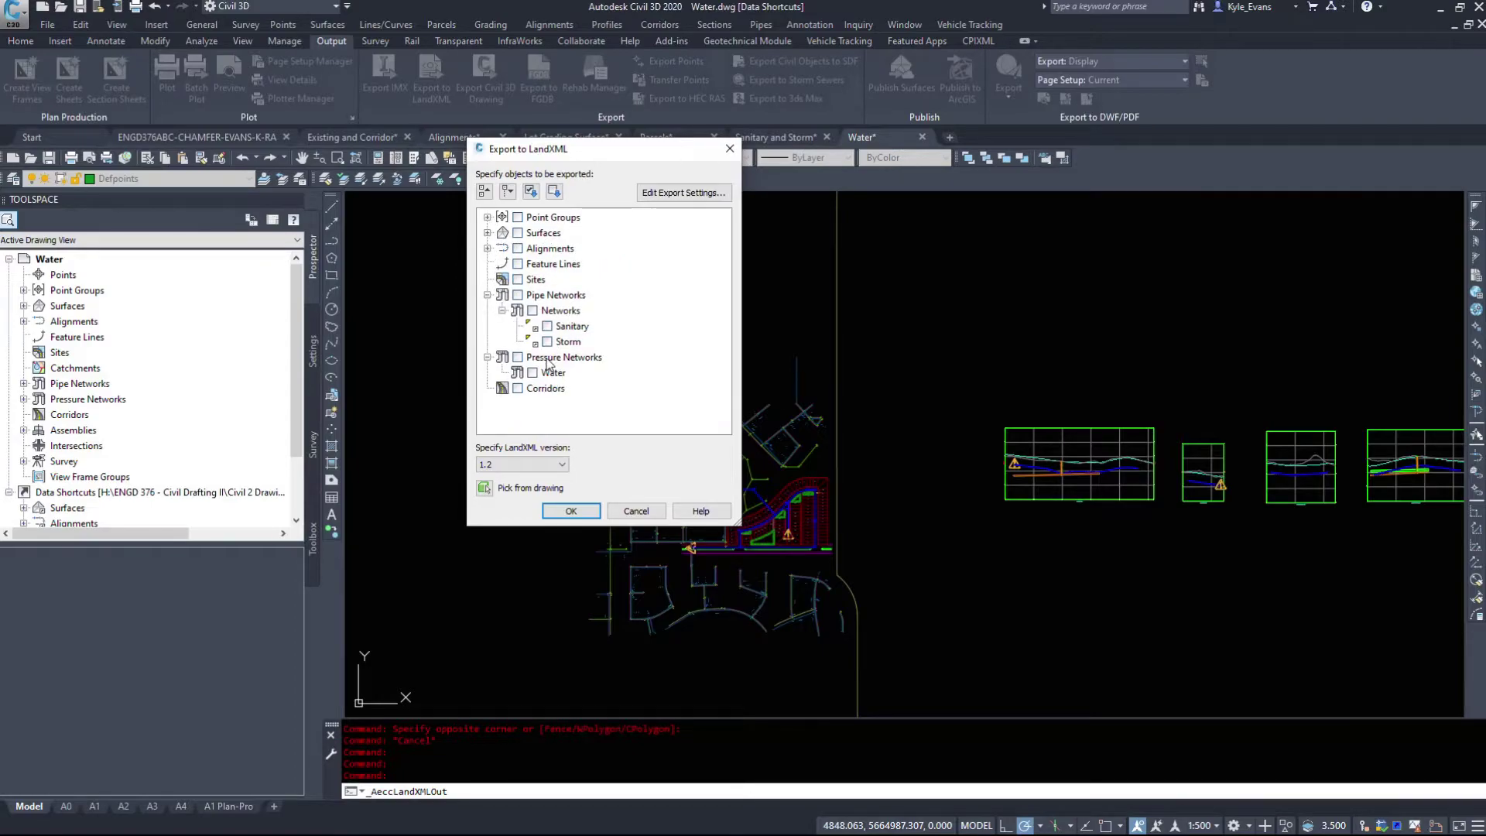
click(505, 361)
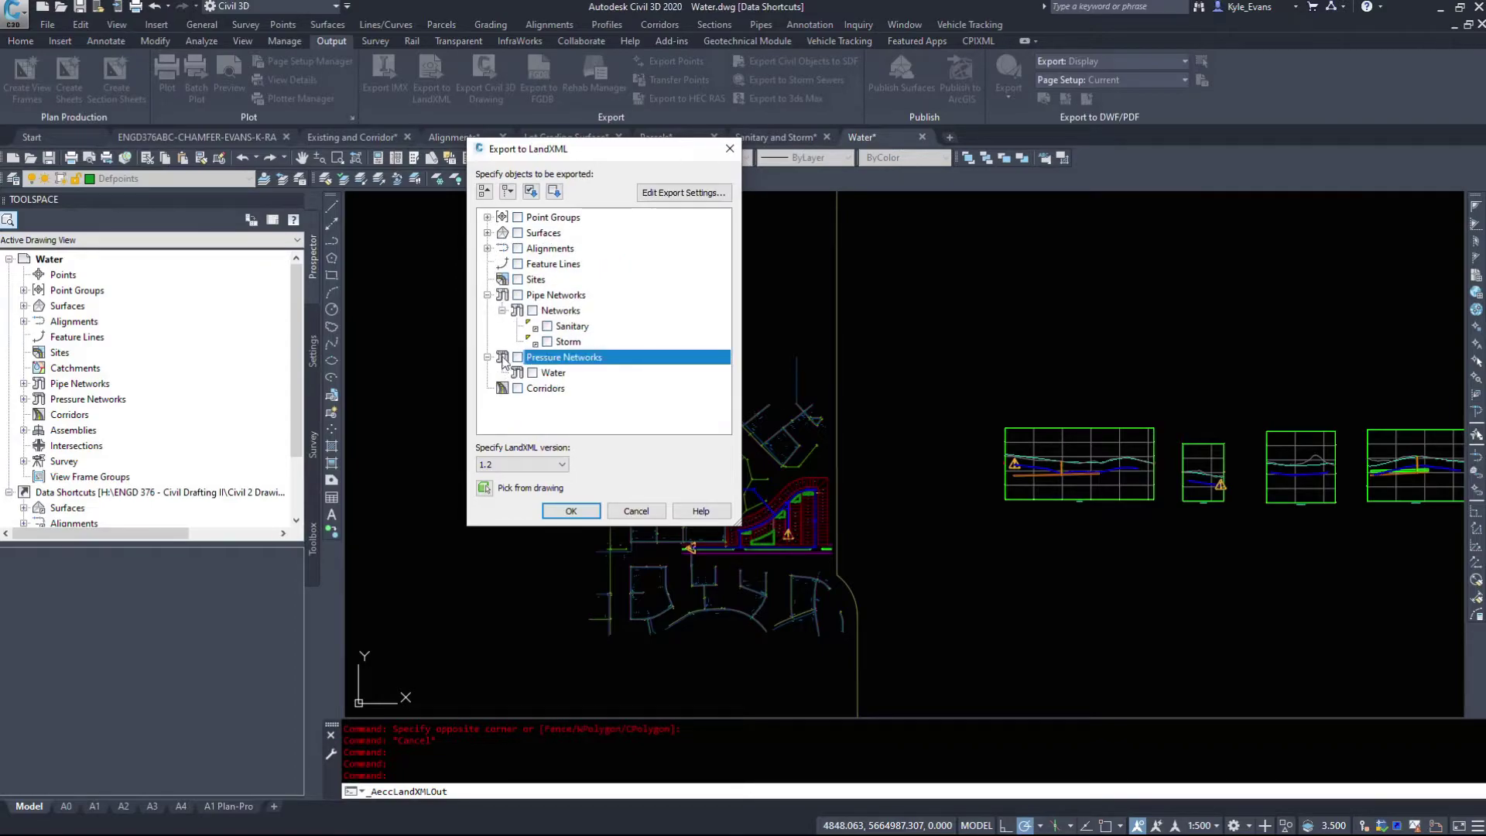
click(571, 511)
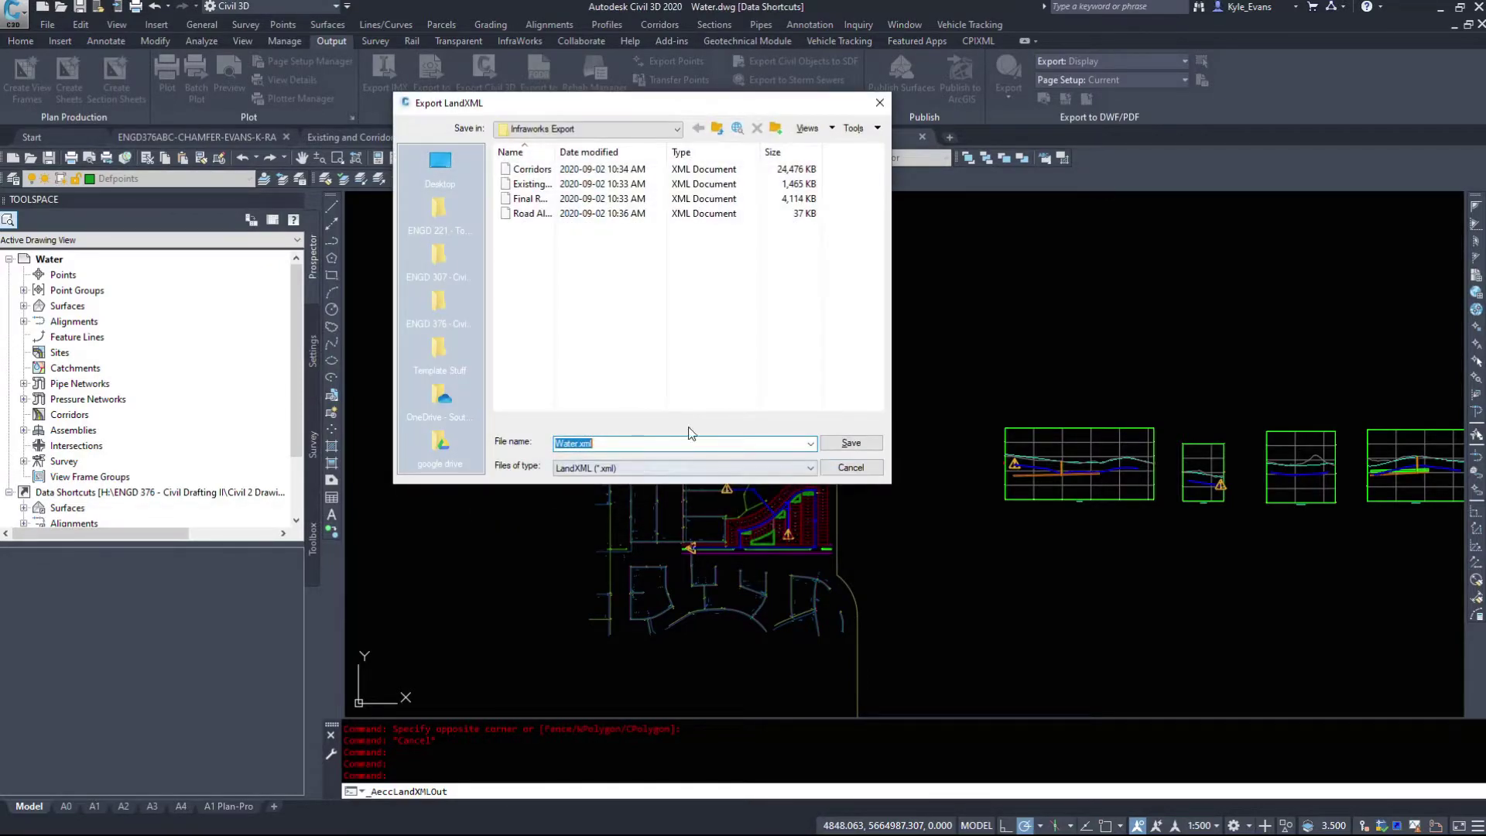
click(851, 443)
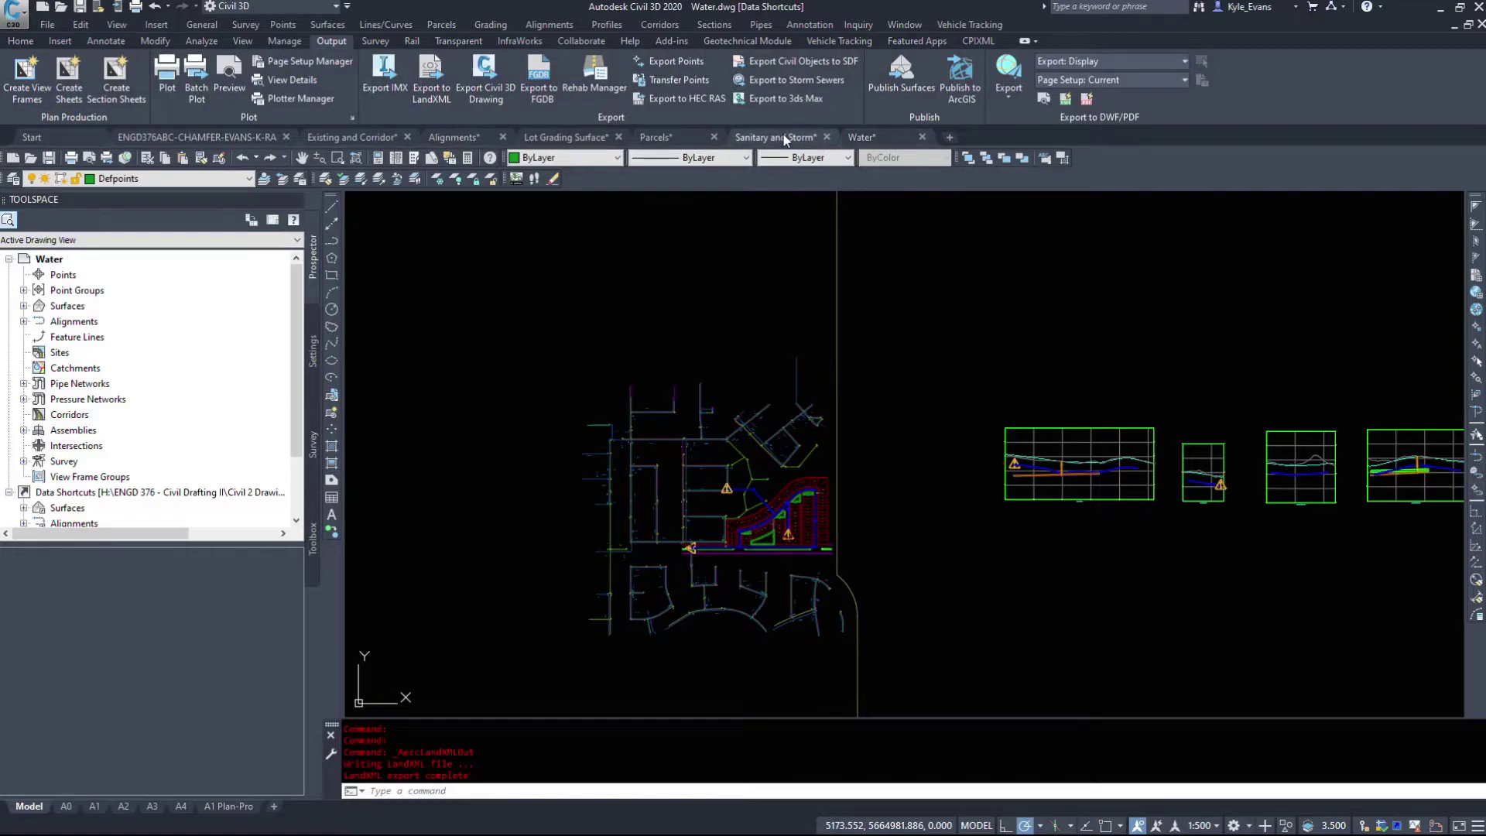
Switch to the Sanitary and Storm drawing, abandoning an accidentally started IMX export
click(766, 140)
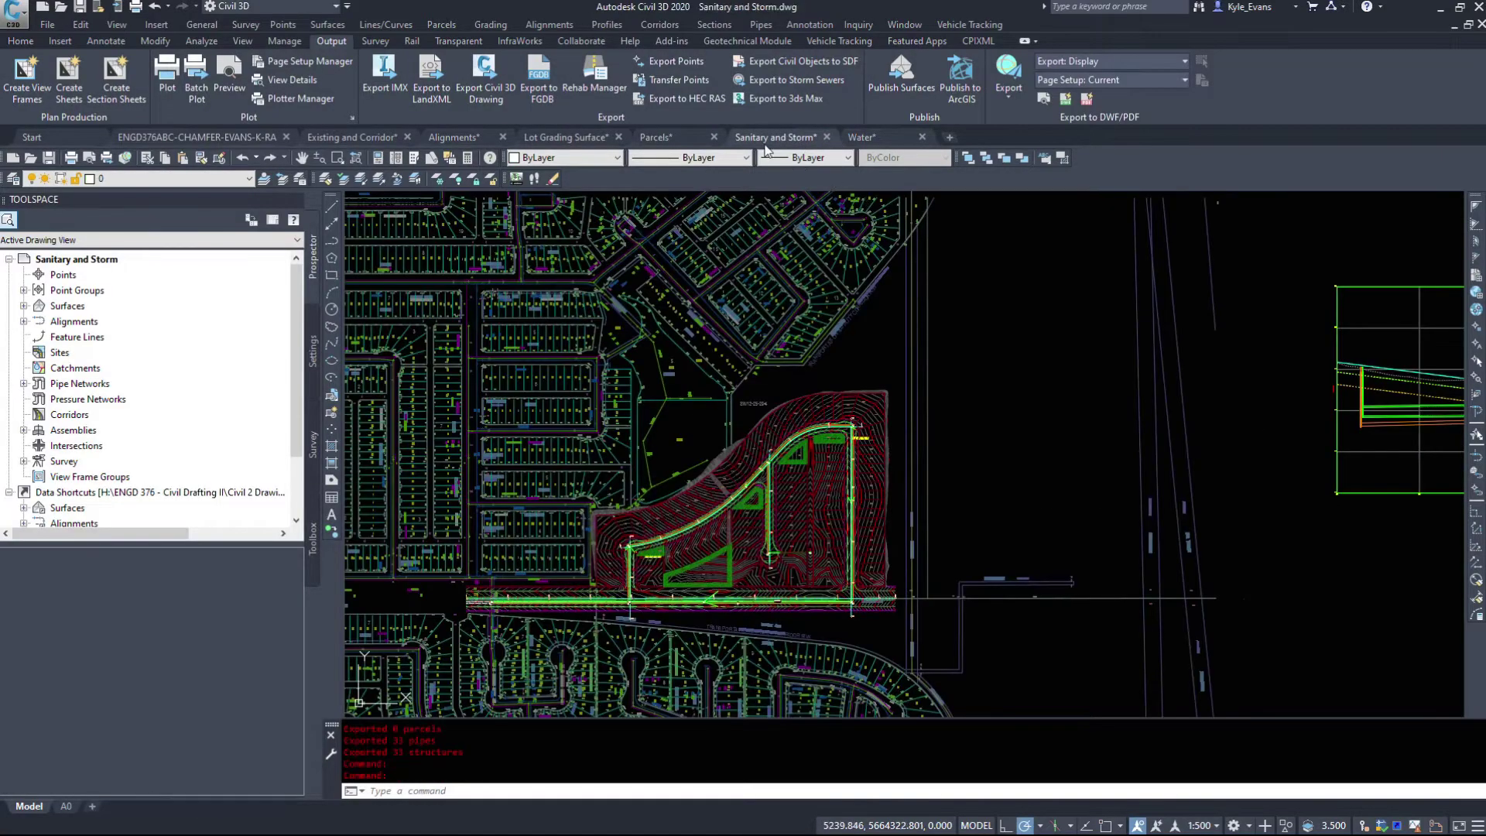
click(384, 77)
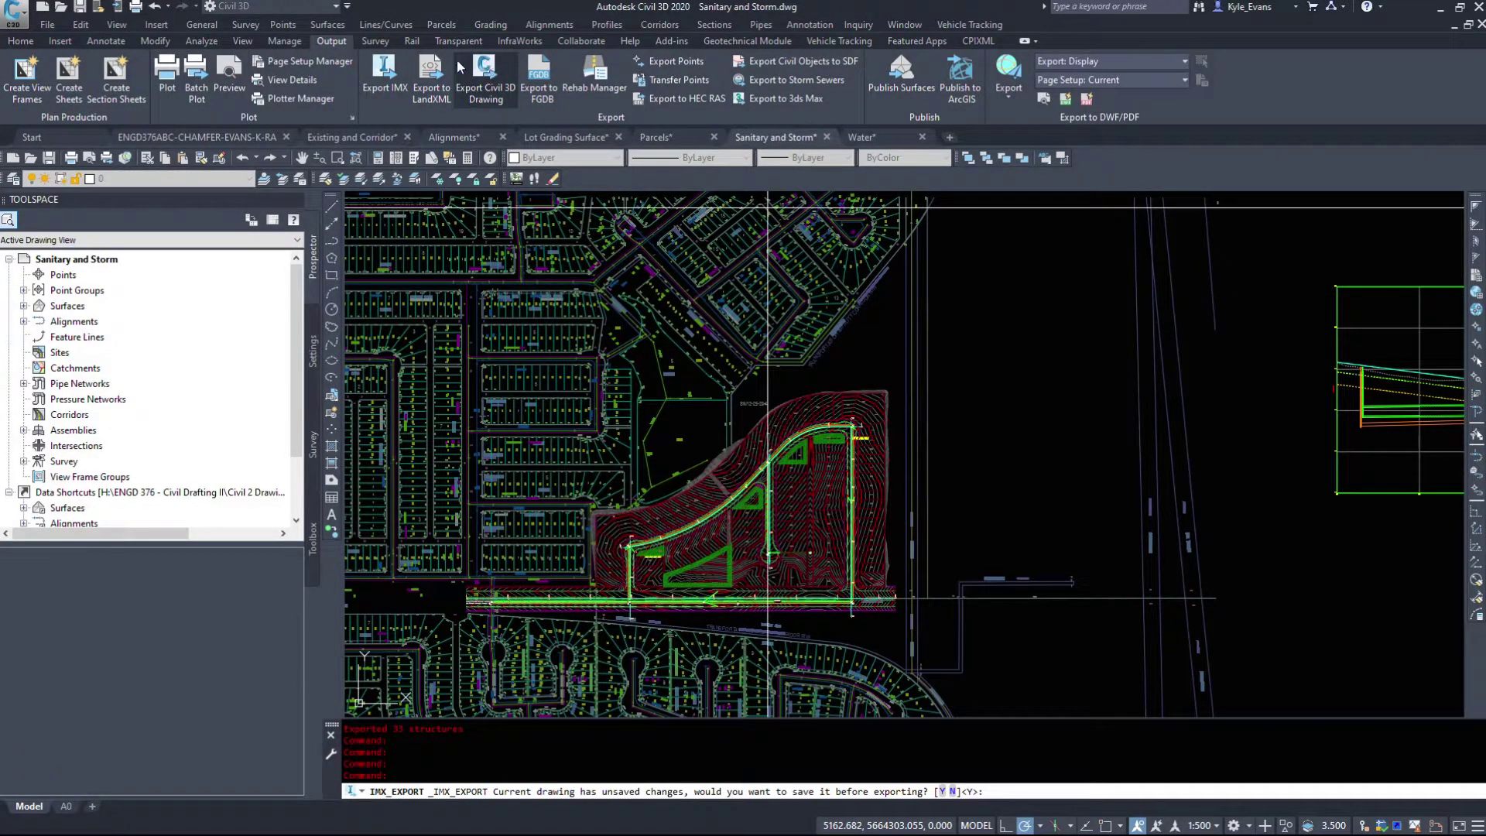
click(431, 78)
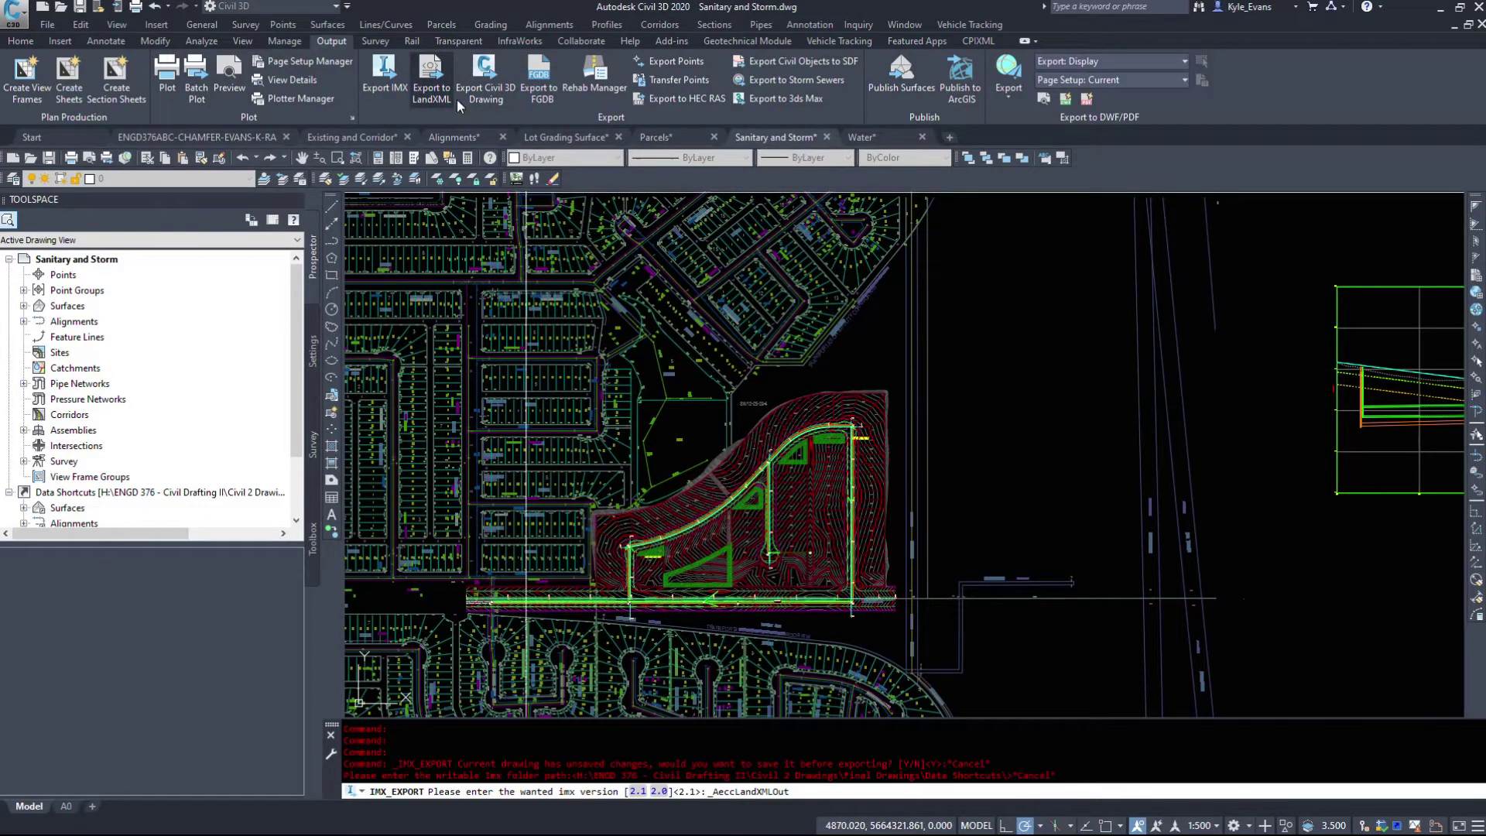
scroll(757, 462, down, 2)
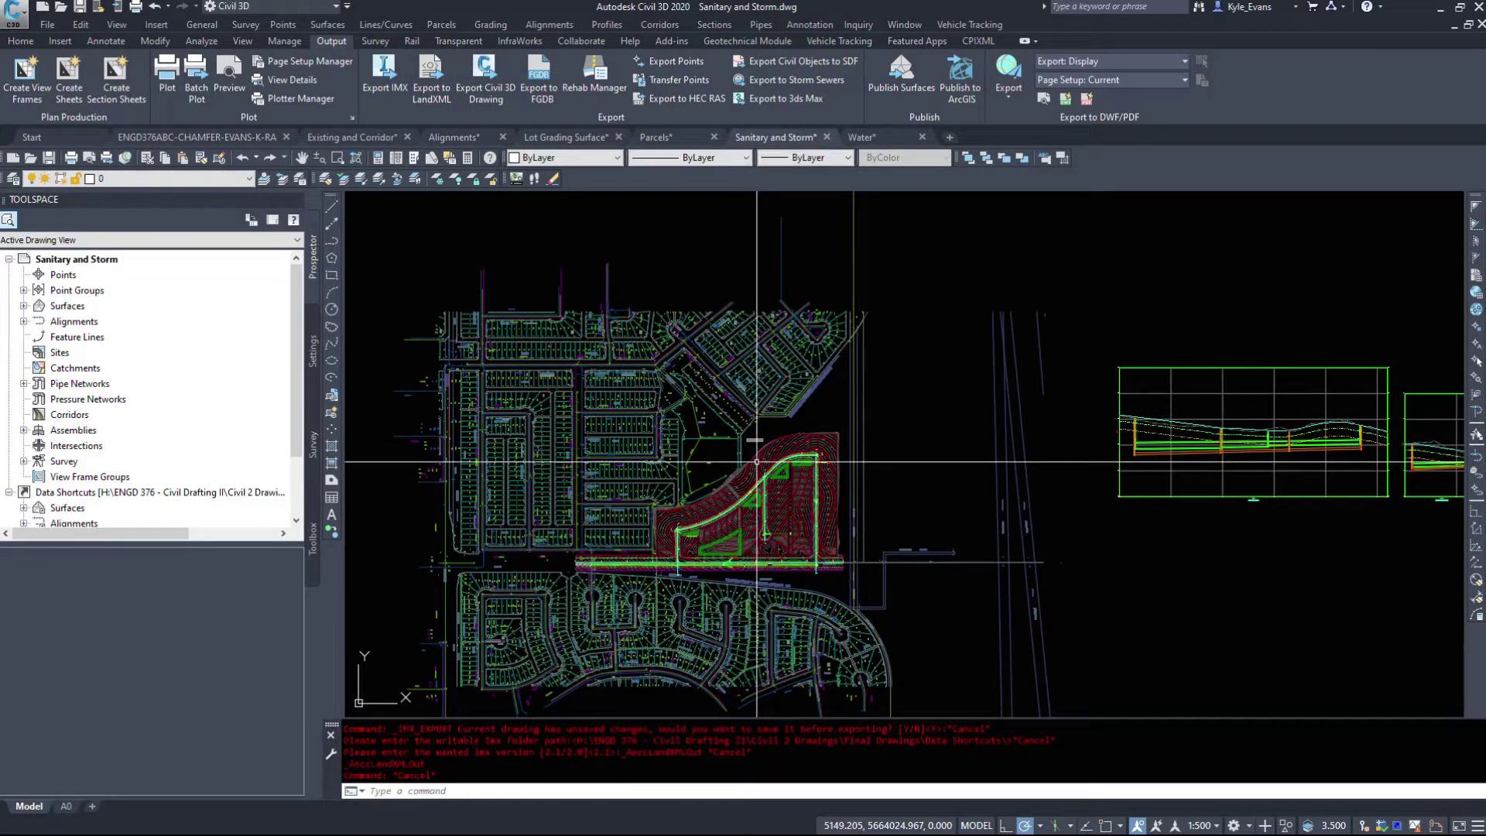
Export the Sanitary and Storm pipe networks to a LandXML file
click(440, 82)
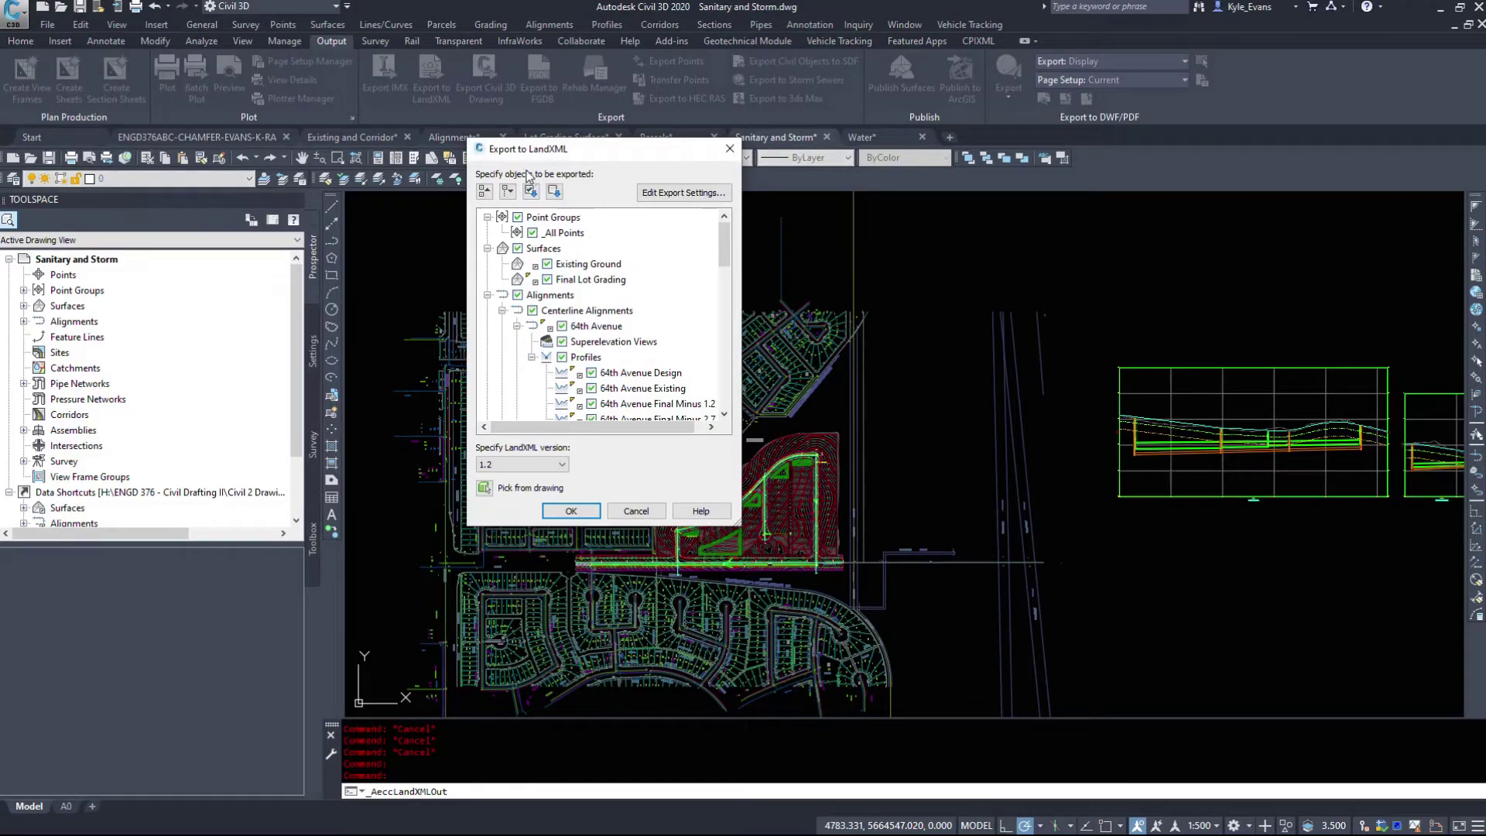
scroll(606, 295, down, 5)
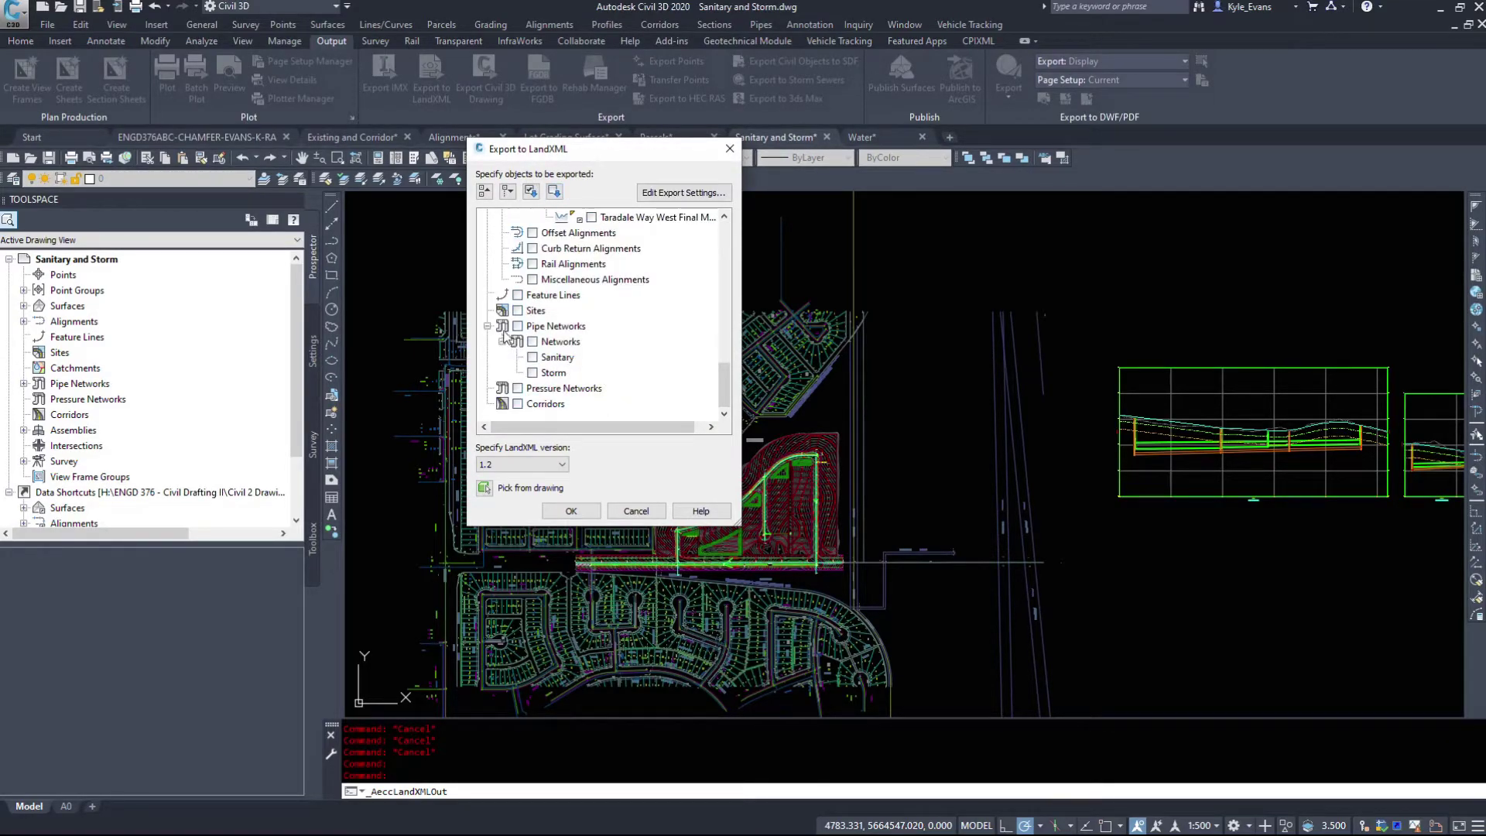
click(517, 326)
click(561, 341)
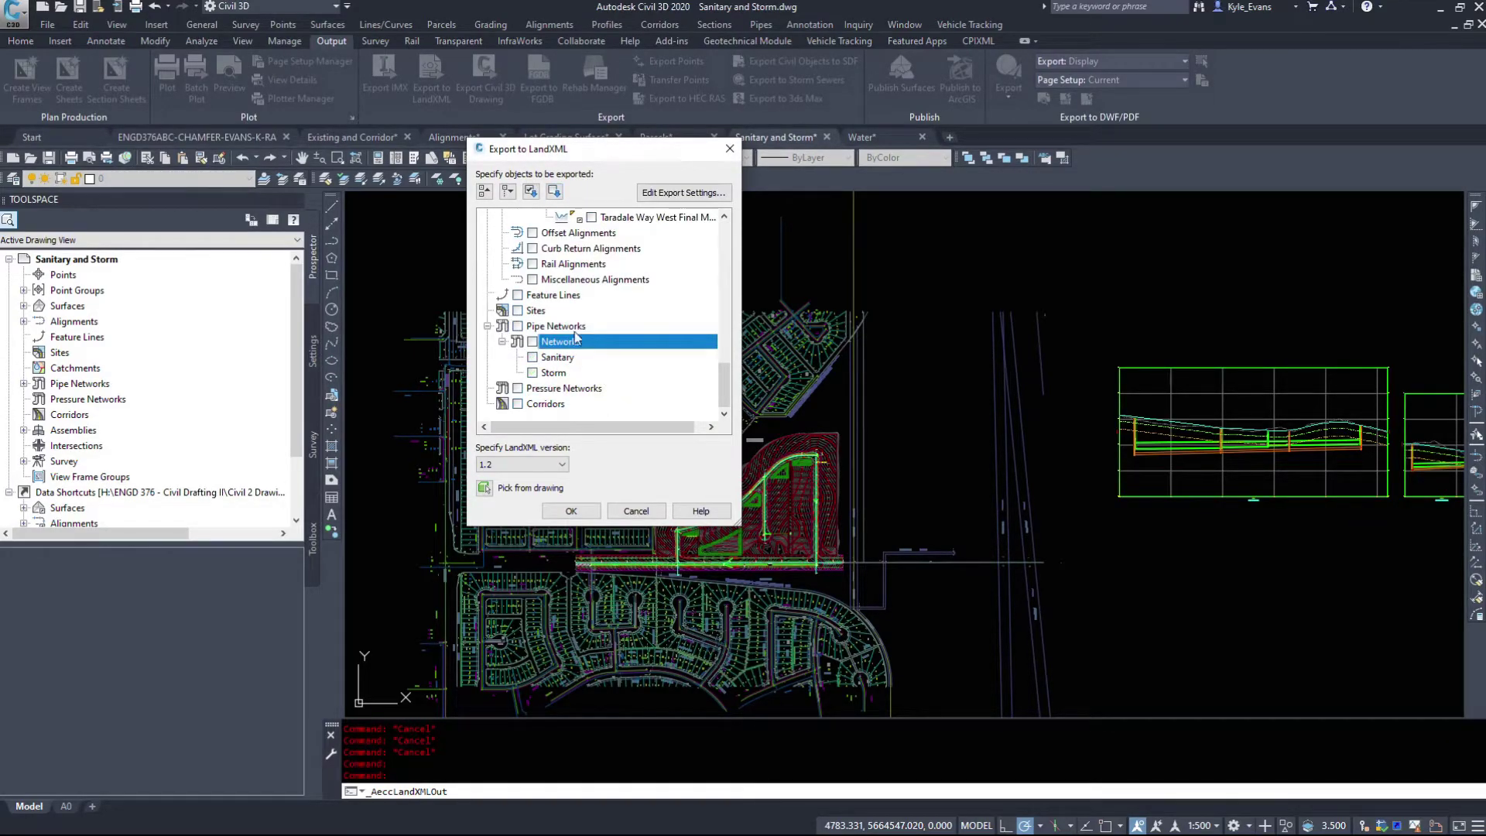
click(565, 513)
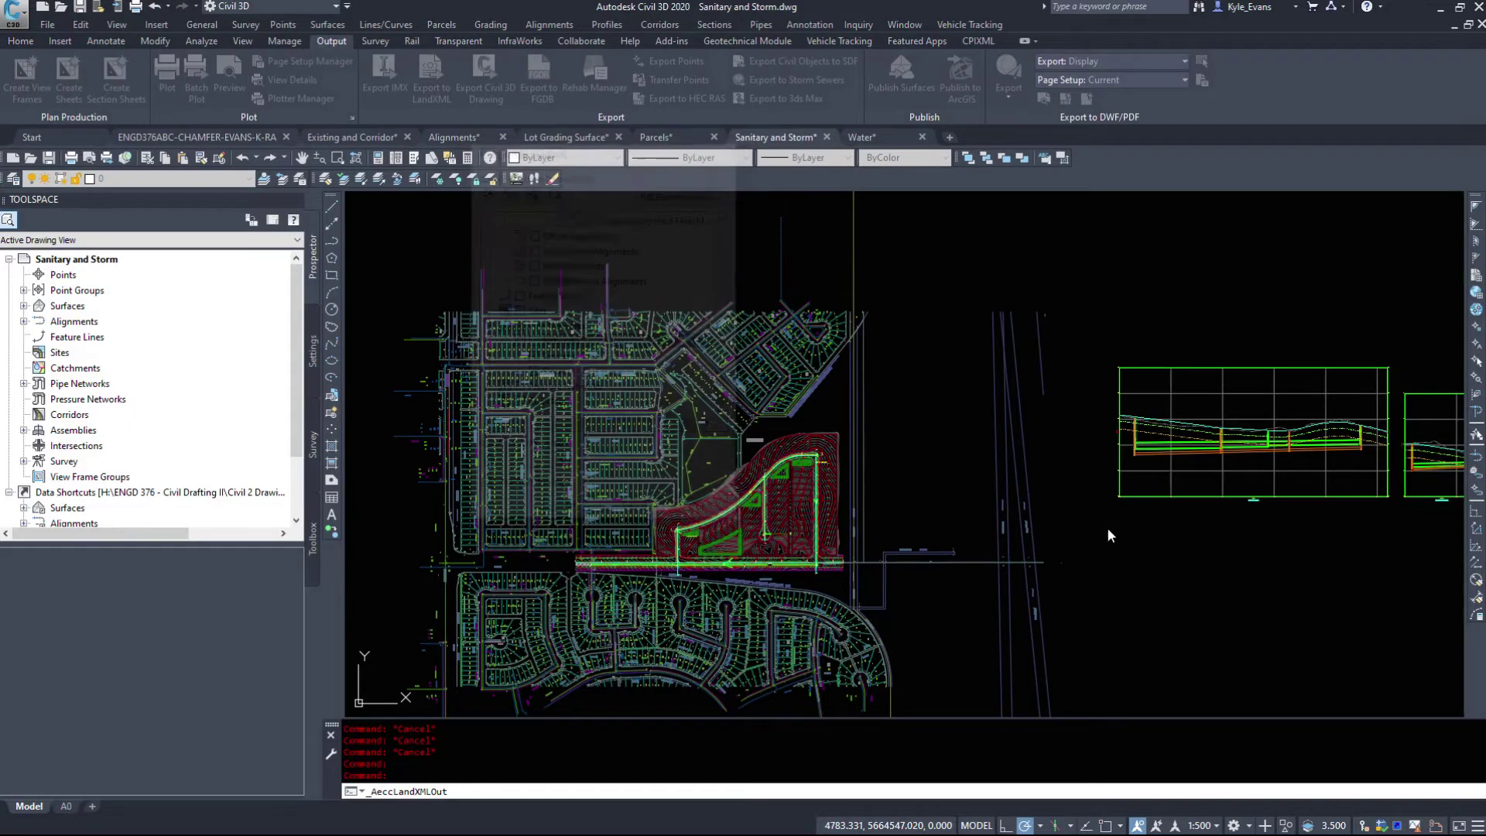
click(849, 444)
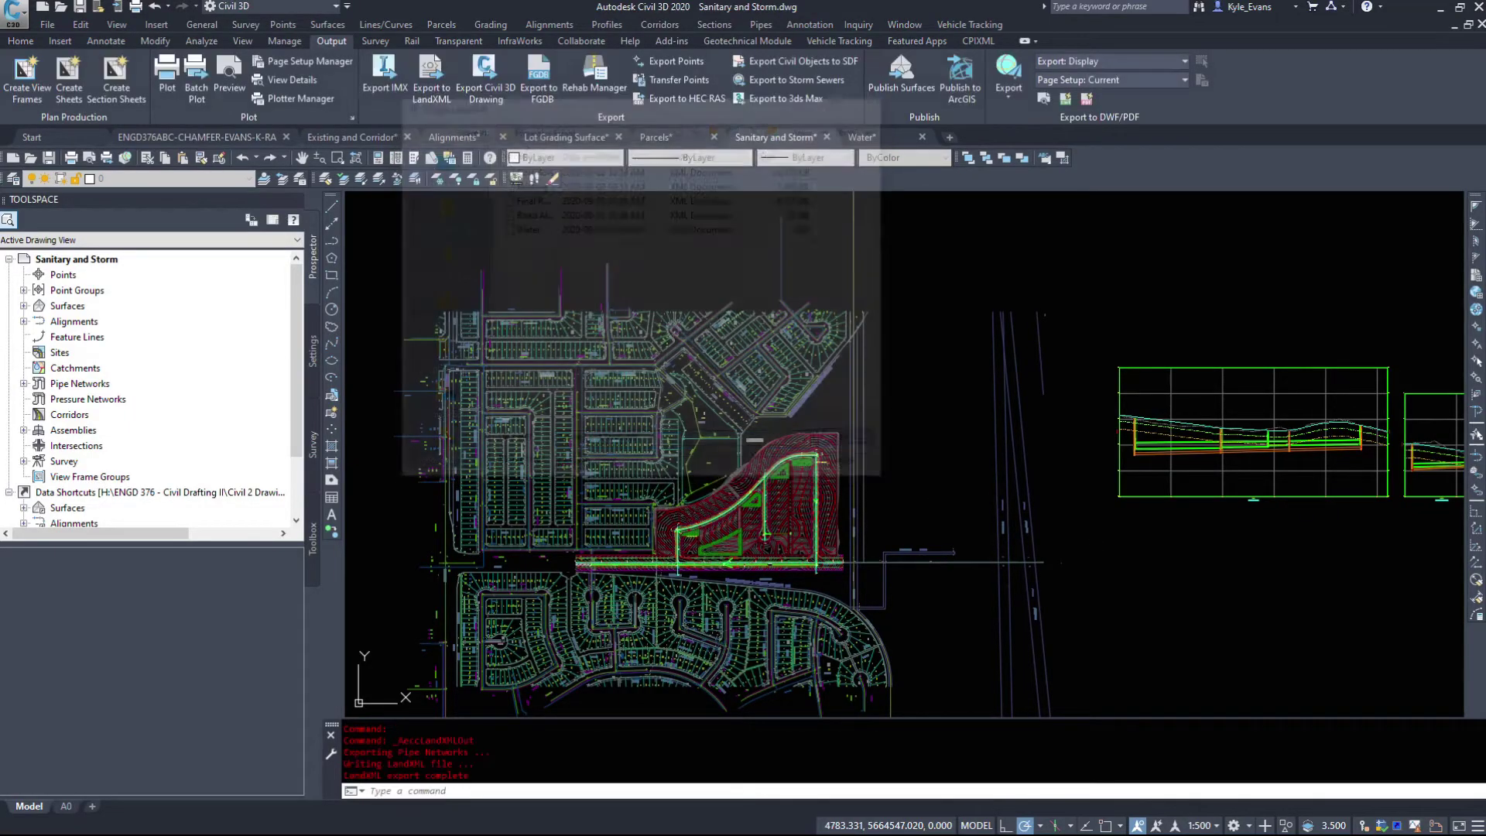
Frame the red graded pond area and enter MAPEXP at the command line
scroll(896, 310, down, 6)
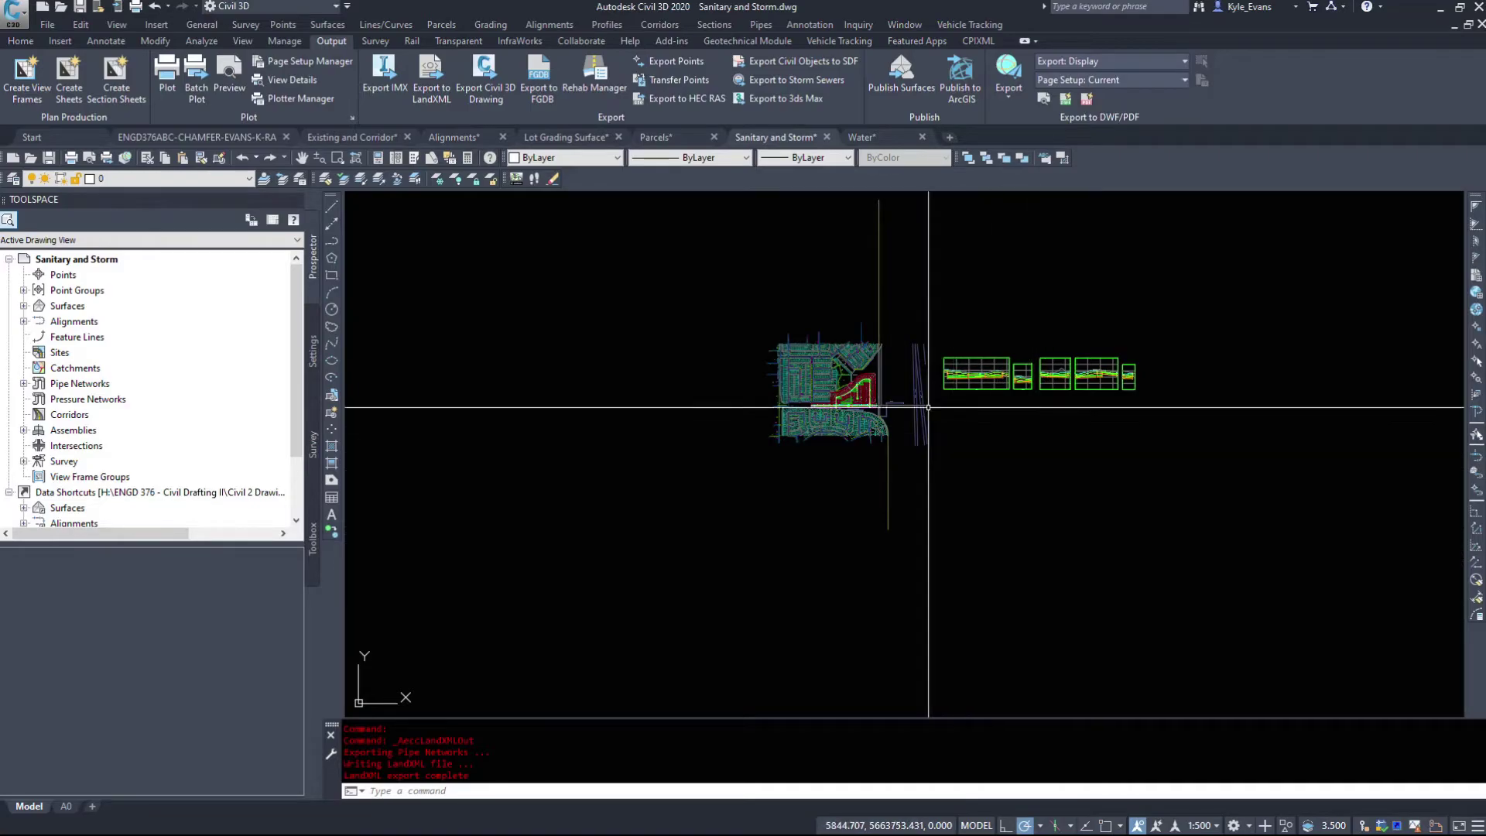
scroll(1075, 528, up, 5)
middle_drag(1075, 528, 676, 518)
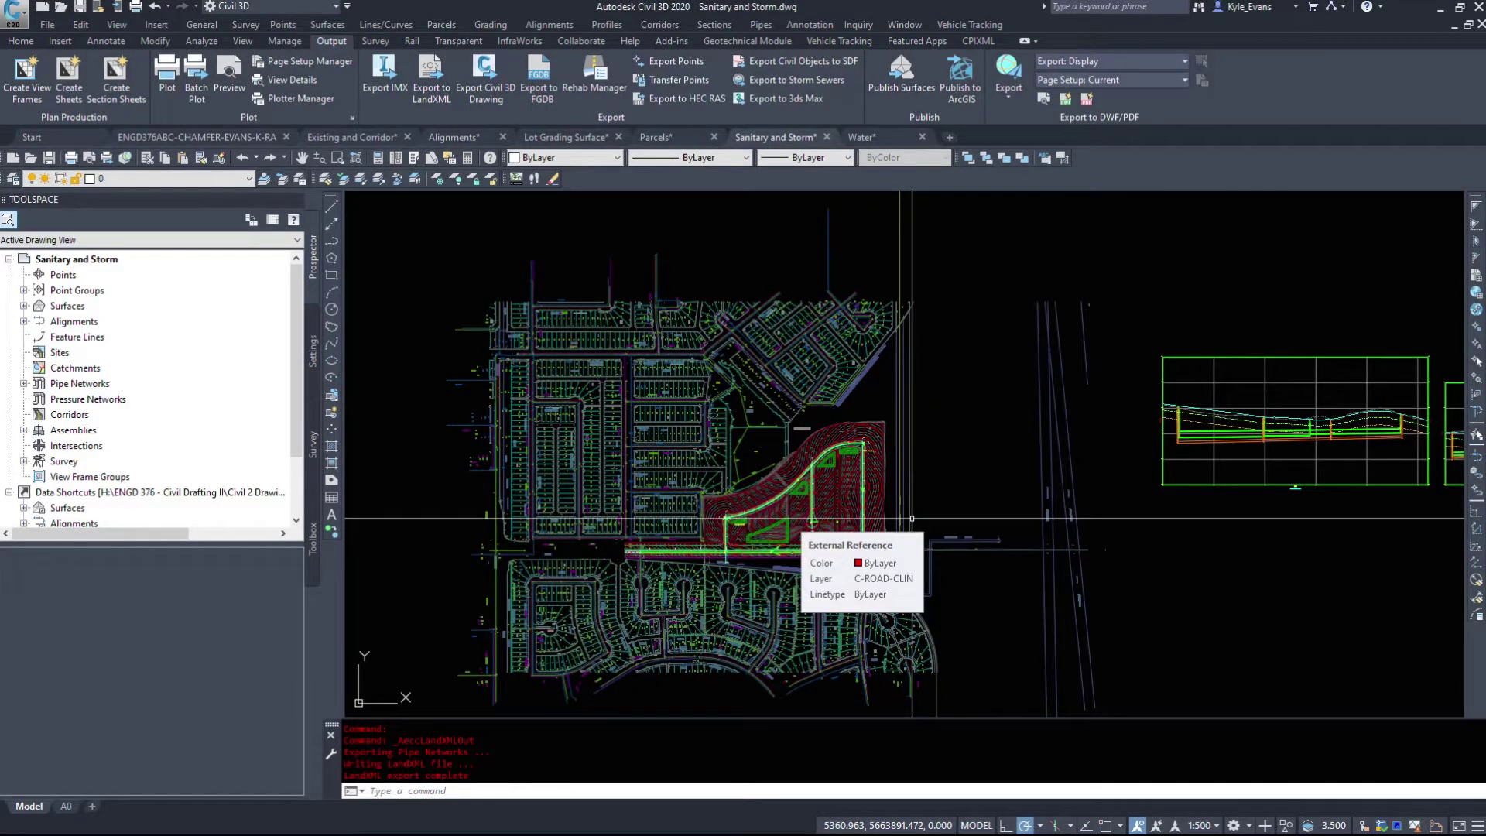
scroll(911, 518, up, 2)
middle_drag(912, 518, 997, 361)
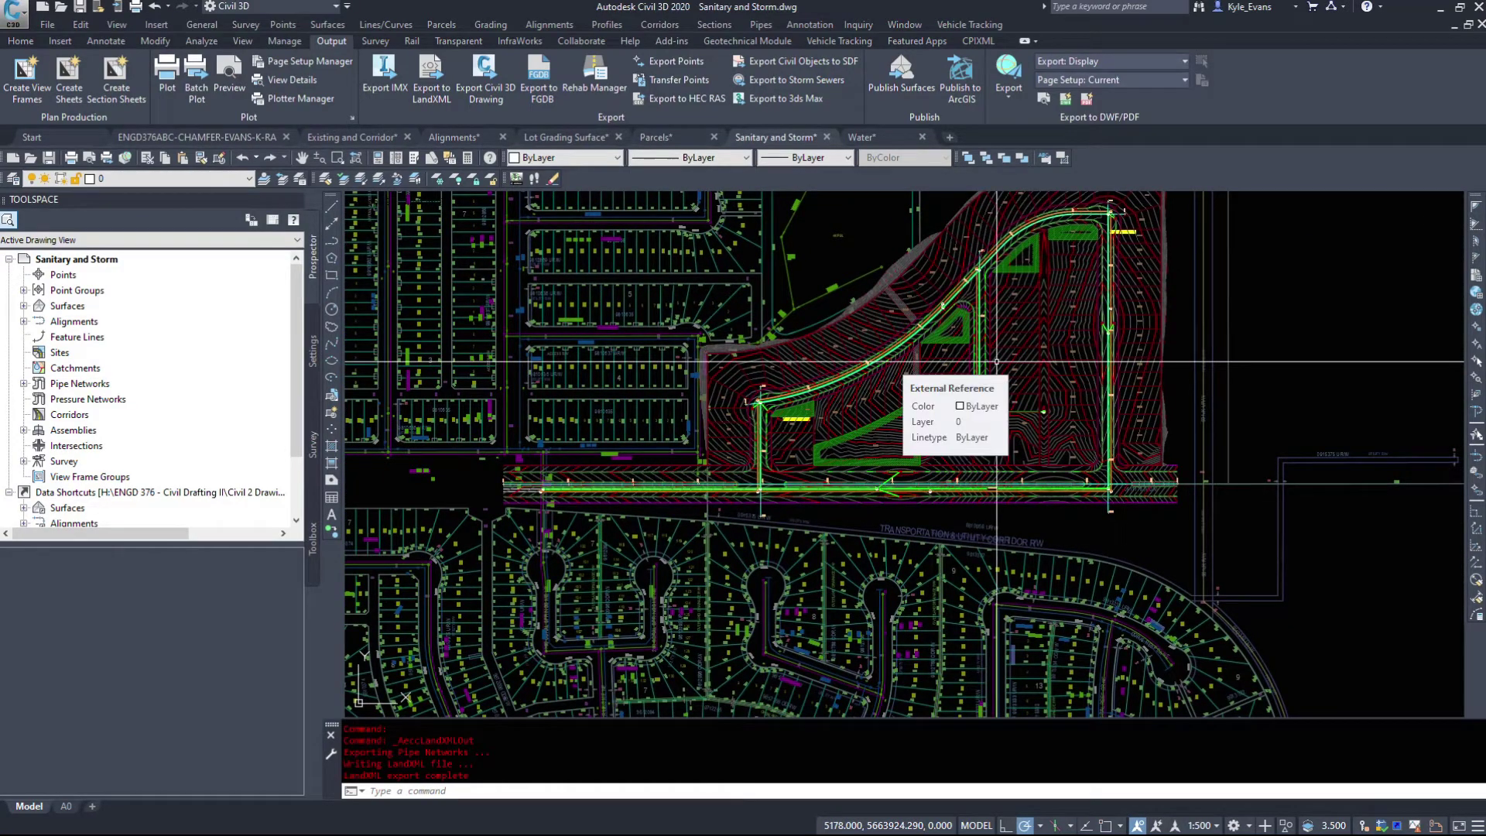
text(m)
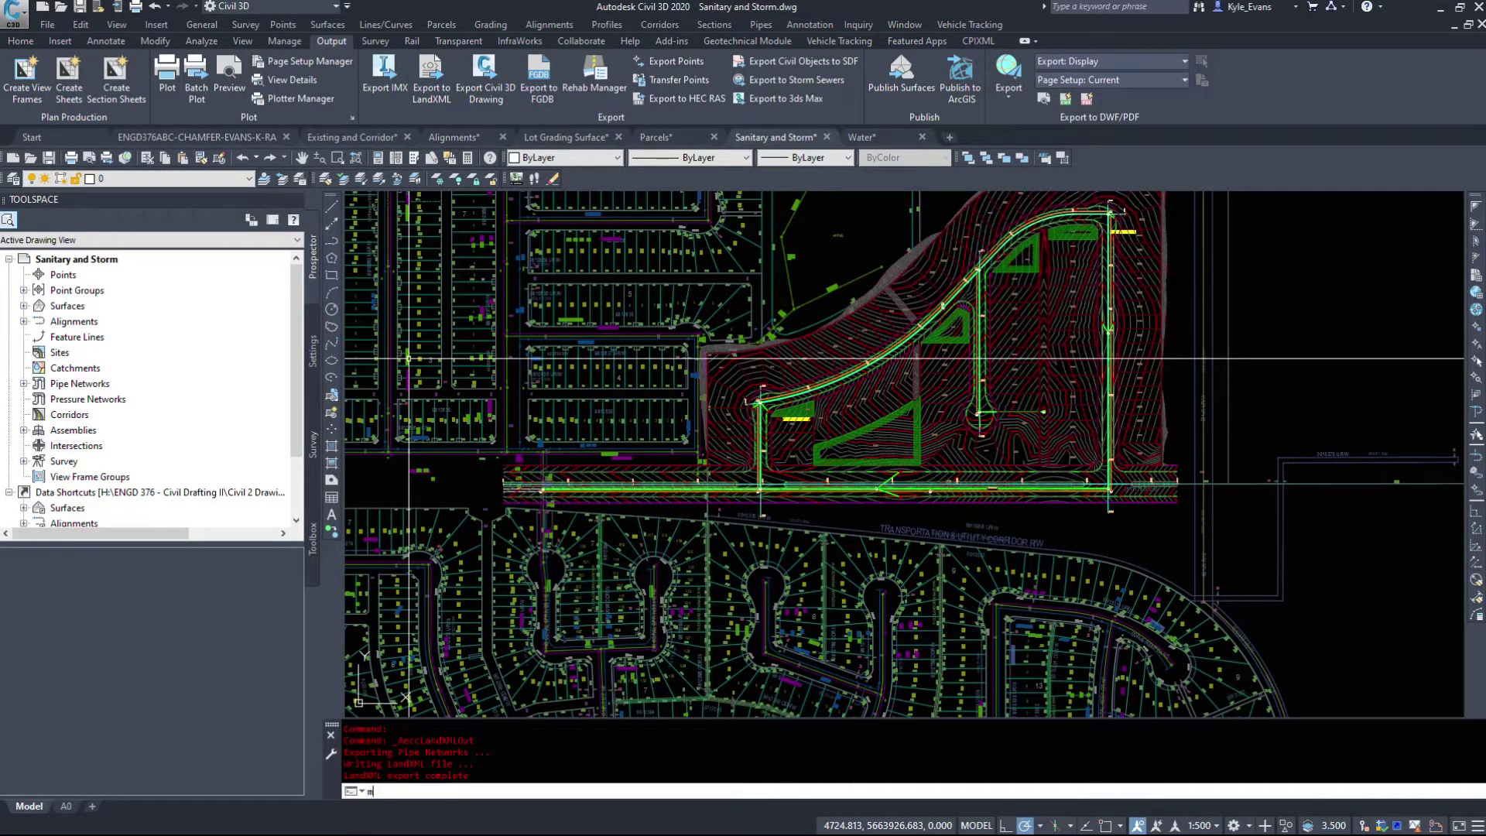
text(apexp)
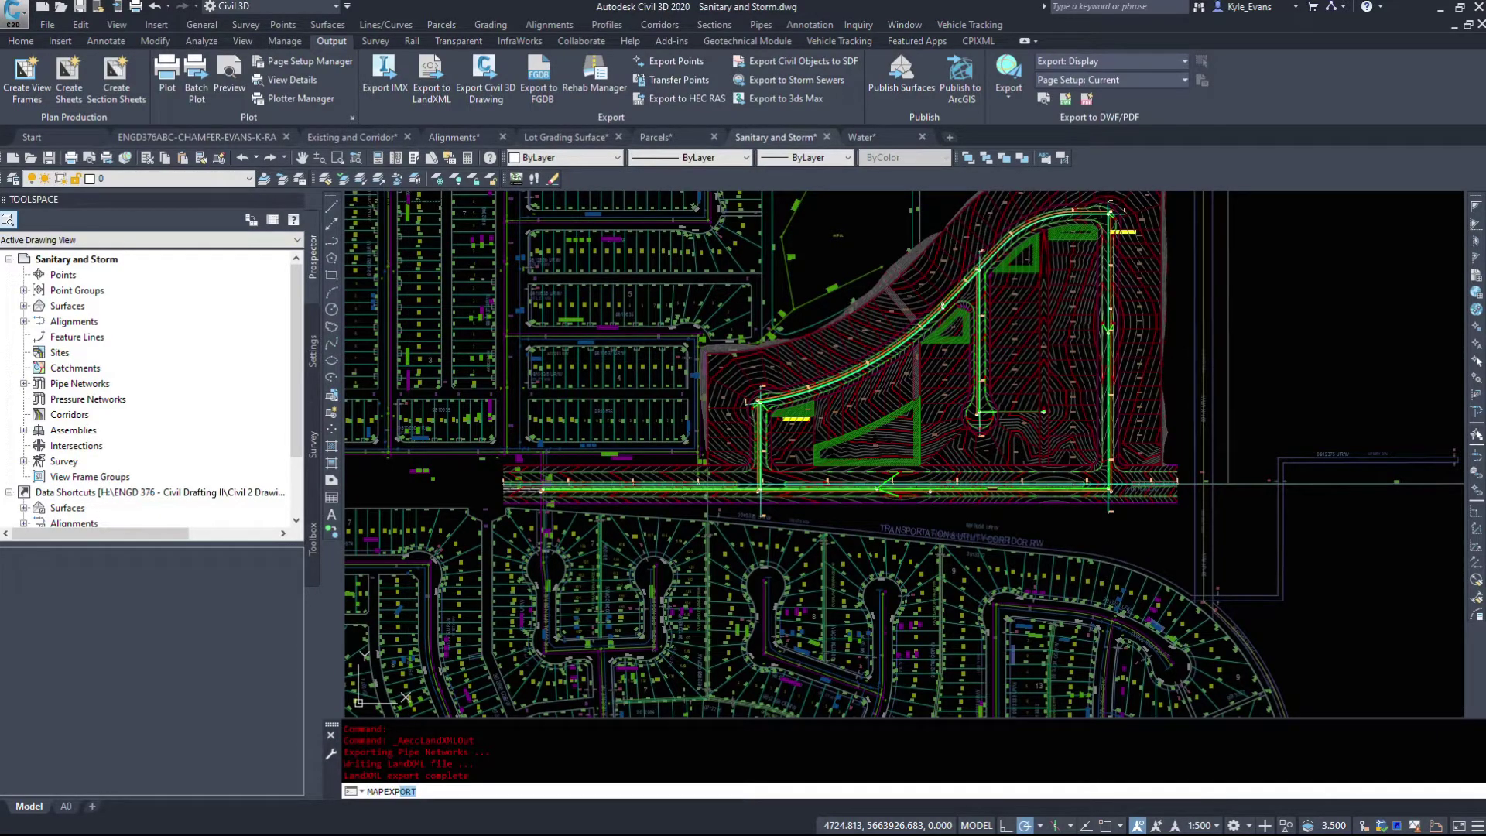
Run MAPEXPORT with ESRI Shapefile (*.shp) format and start naming the file Subdivision
key(Return)
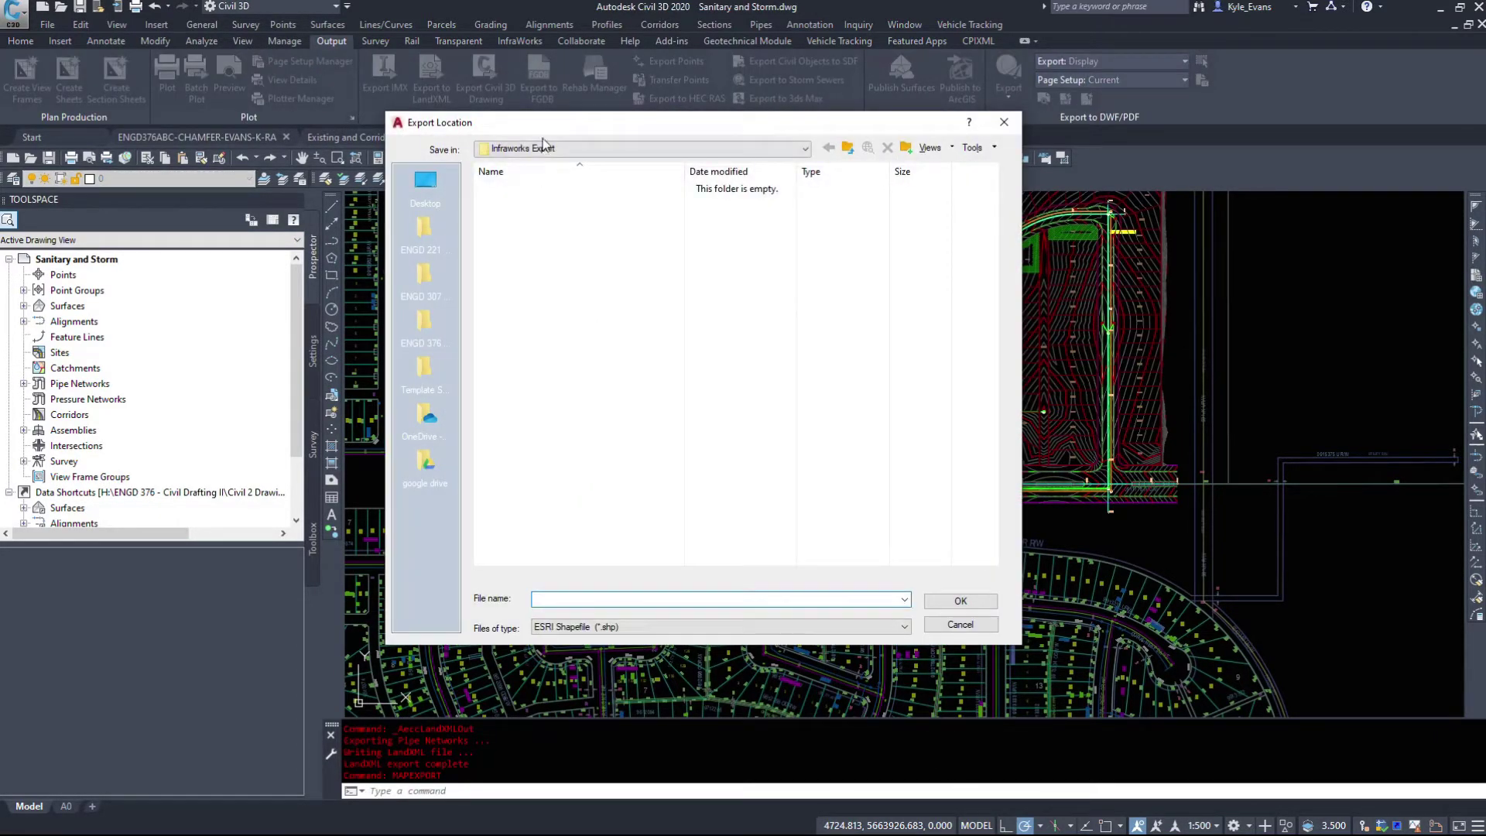
click(623, 628)
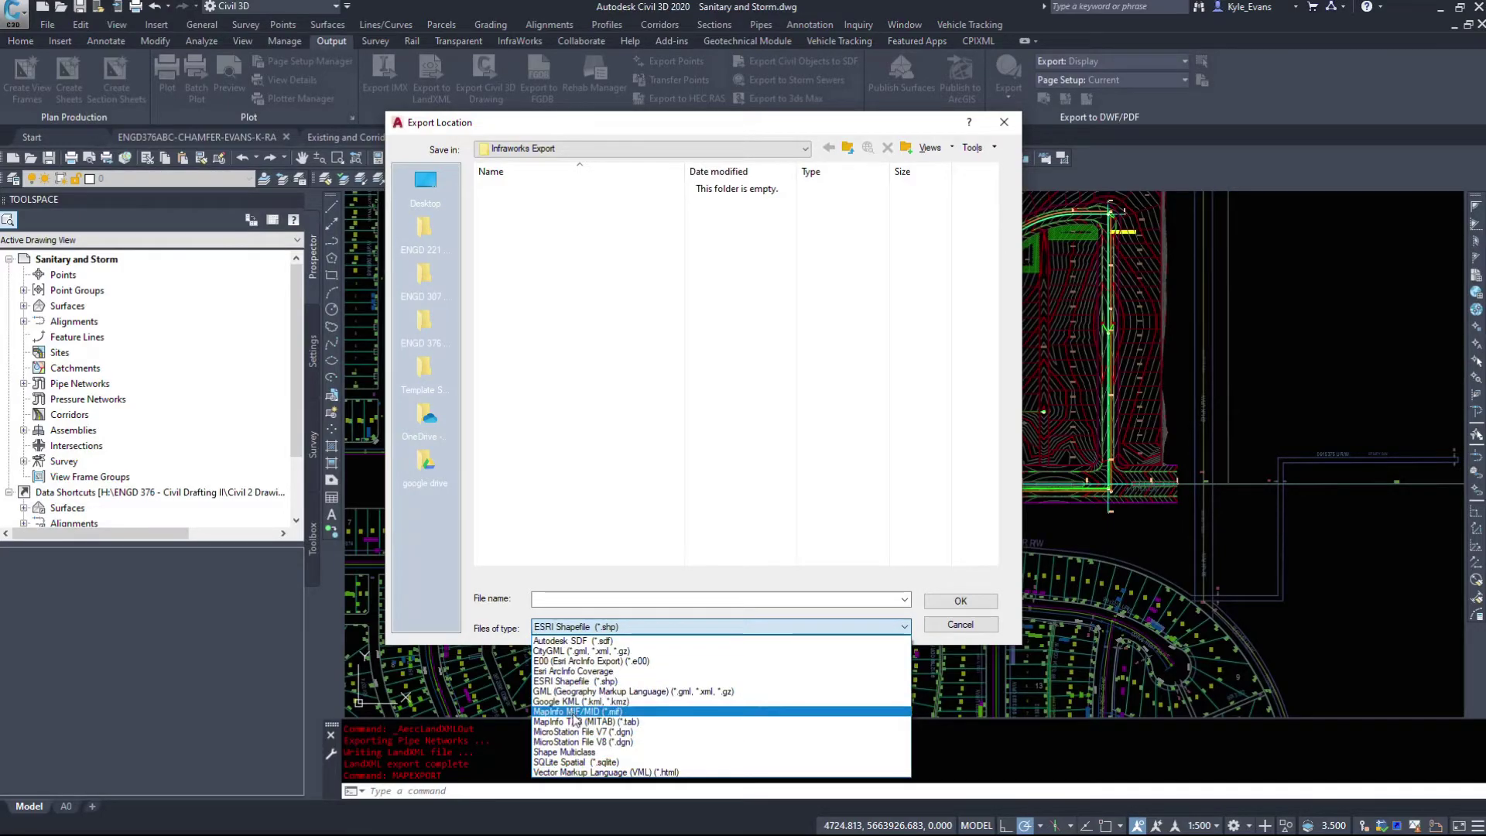
click(627, 681)
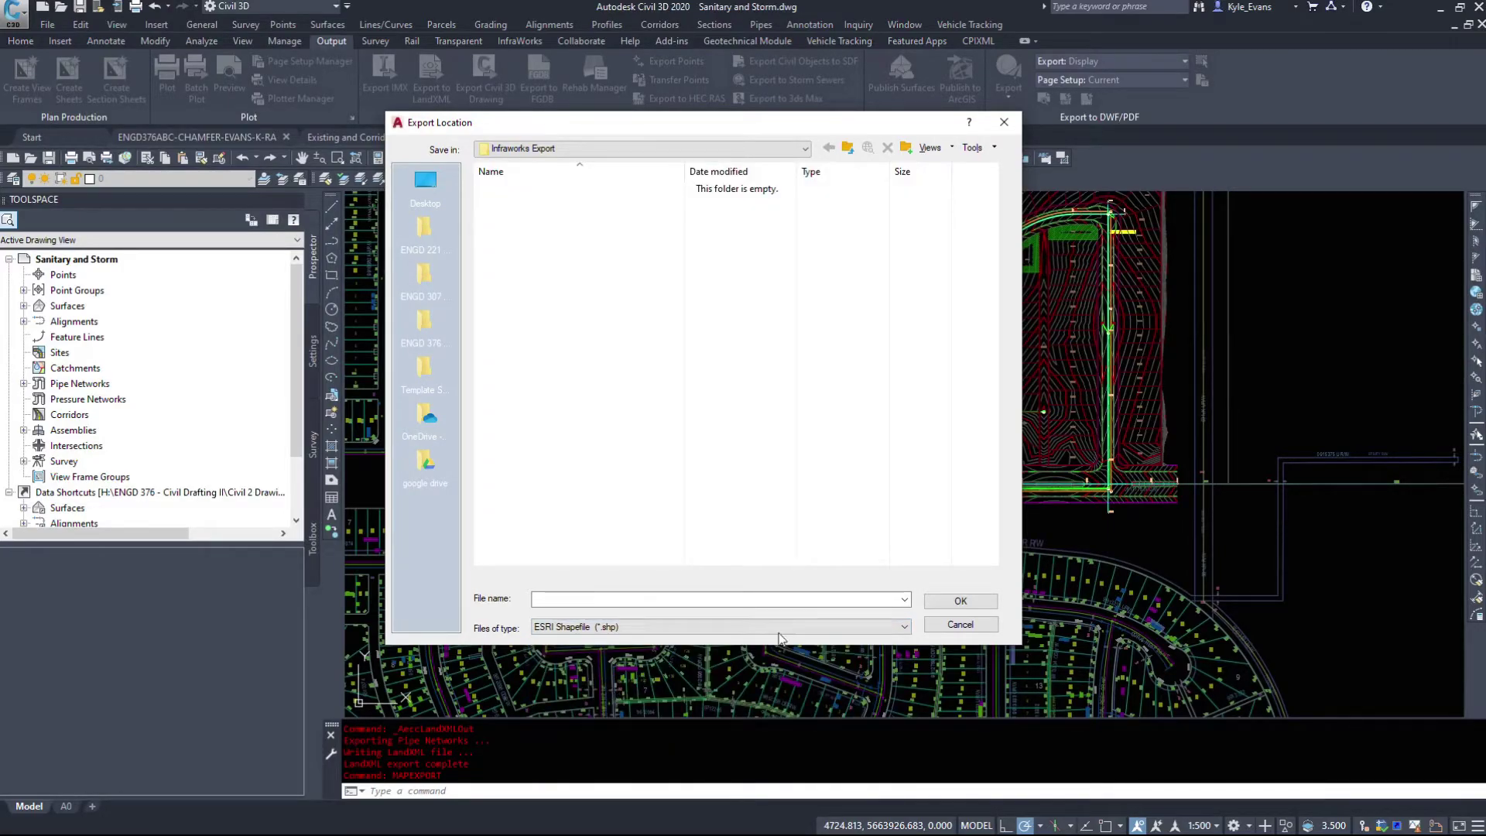
right_click(797, 549)
click(856, 425)
click(640, 599)
text(Te)
key(BackSpace)
key(BackSpace)
text(S)
Set Subdivision's object type to Polygon, review Data and Options, then cancel both dialogs
click(986, 601)
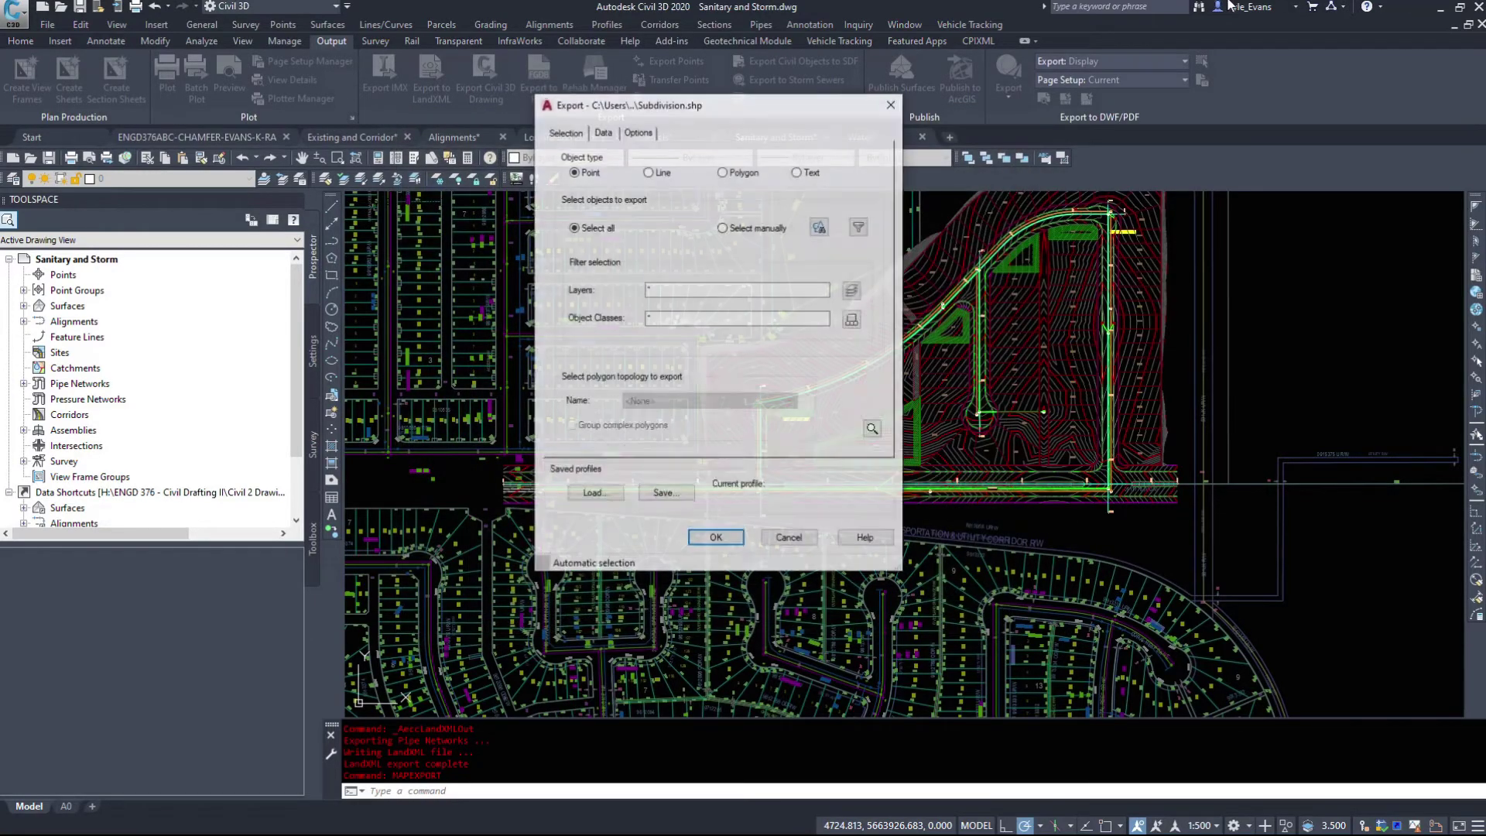
drag(675, 103, 402, 113)
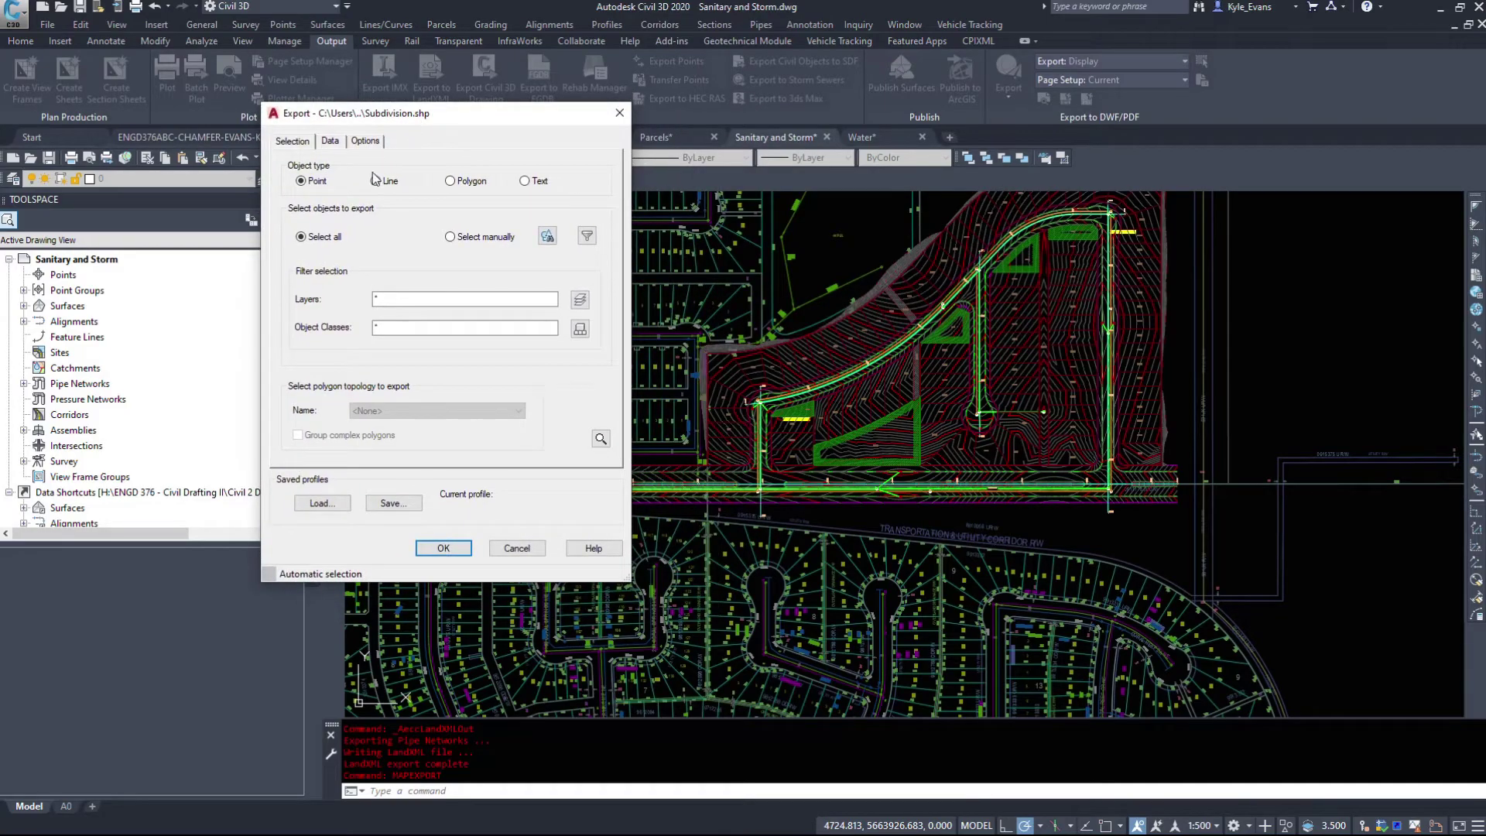
click(477, 184)
click(460, 177)
click(329, 142)
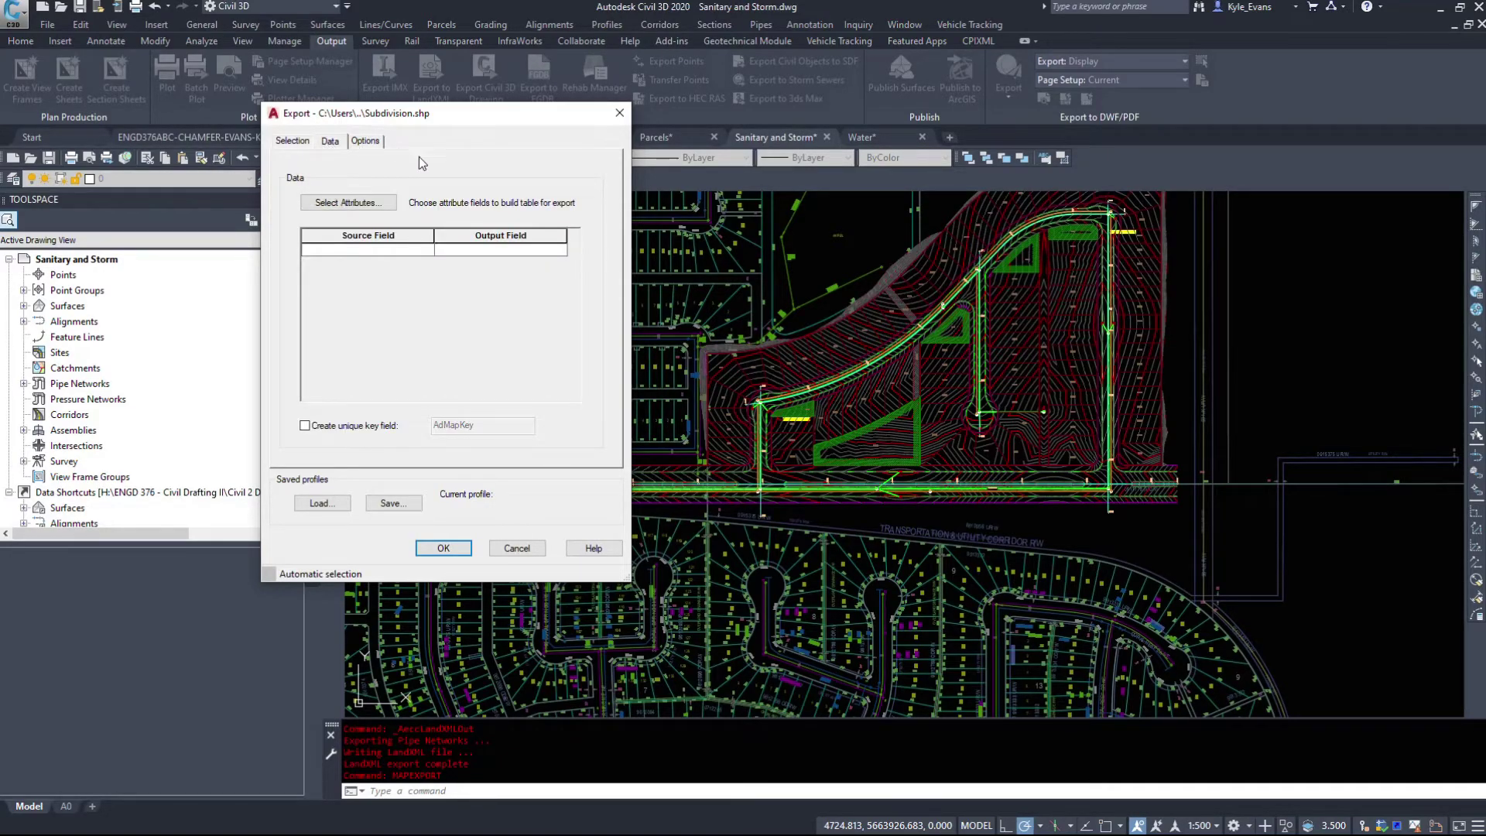
click(367, 142)
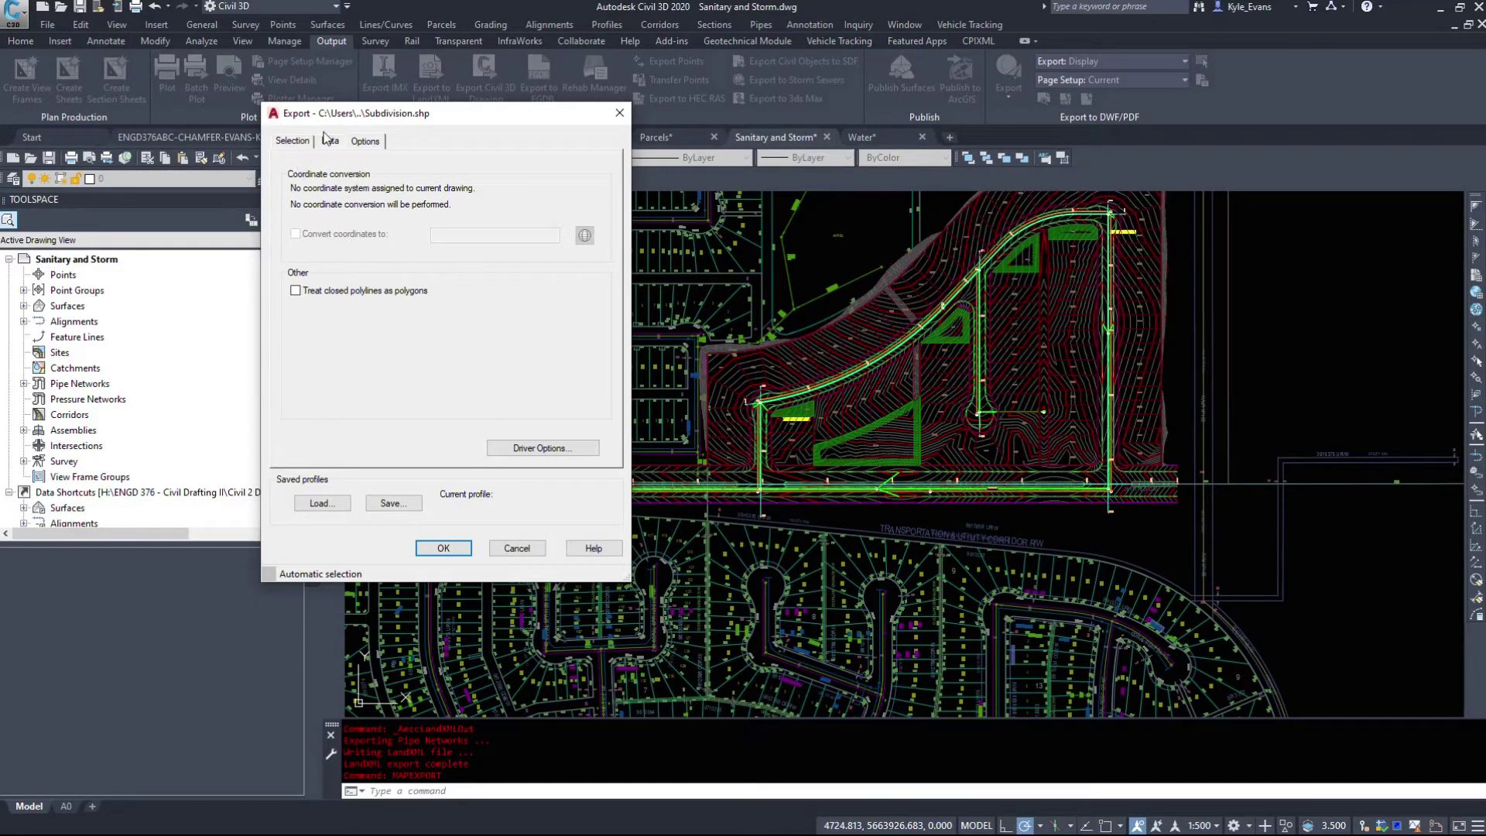
click(513, 547)
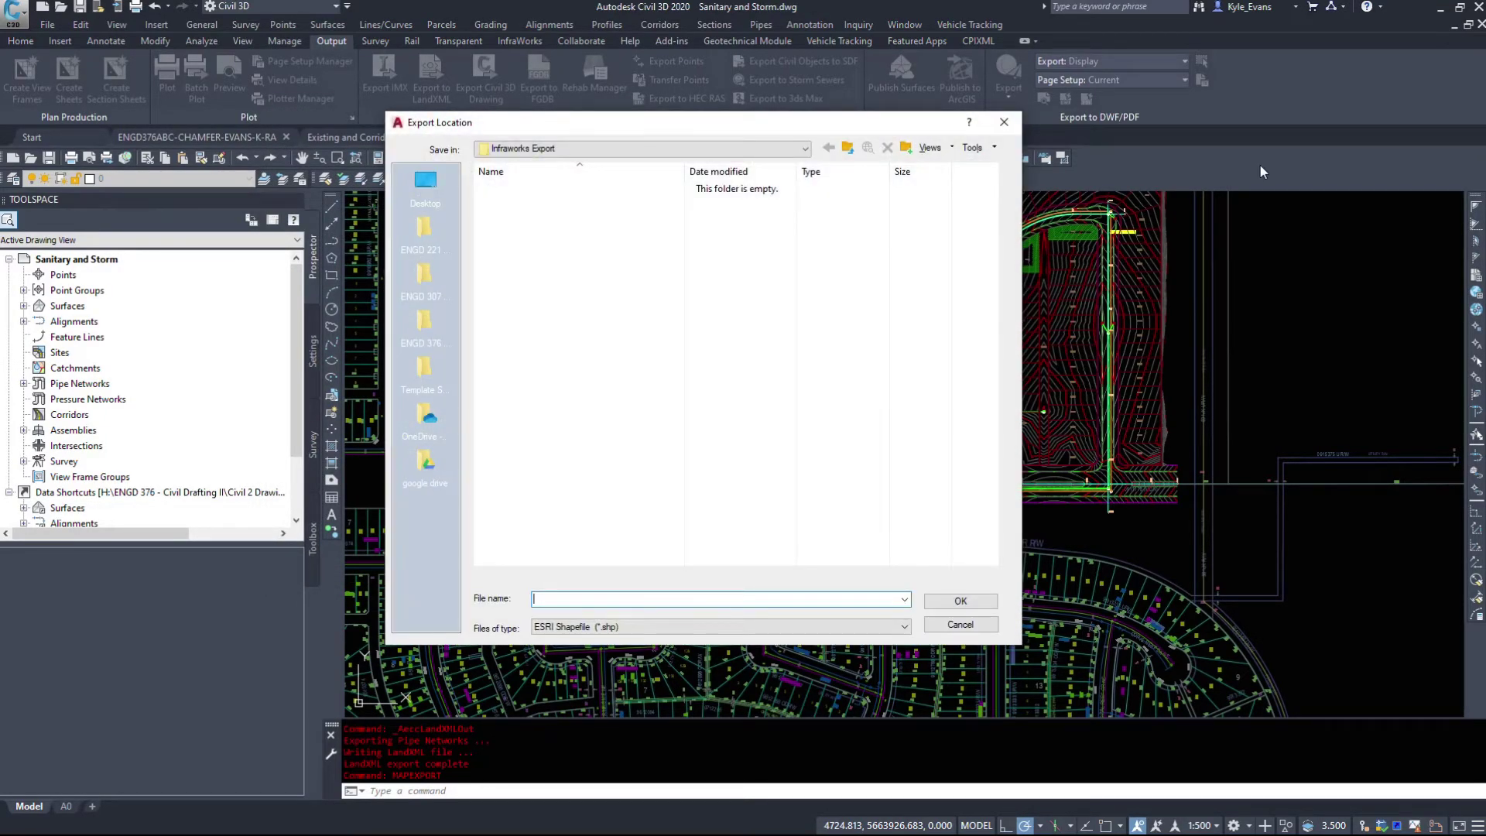
click(960, 624)
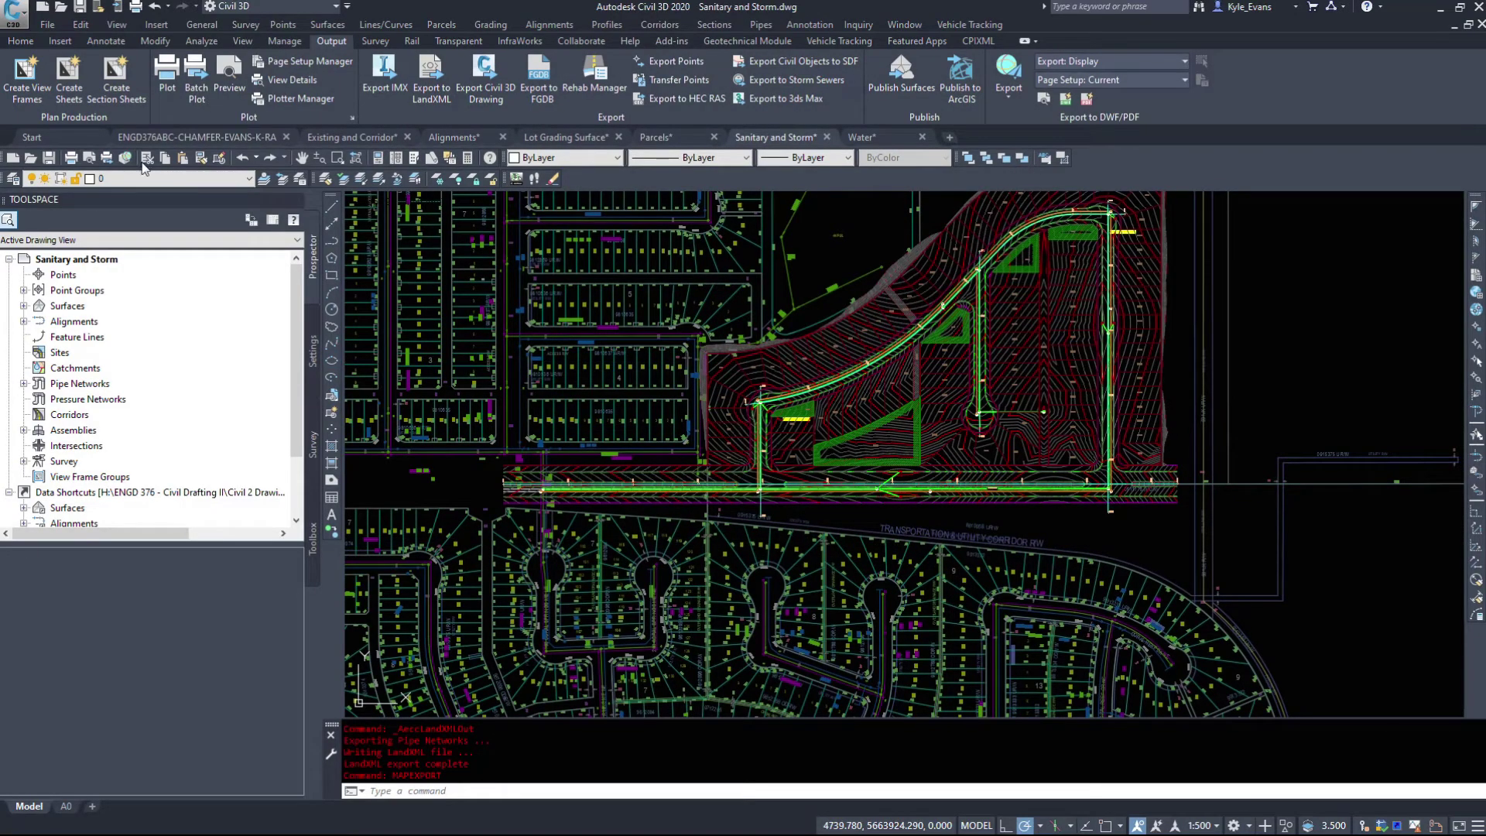
Pan the pond and grading lower, then bring the Infraworks Export folder window over the drawing
middle_drag(921, 232, 909, 348)
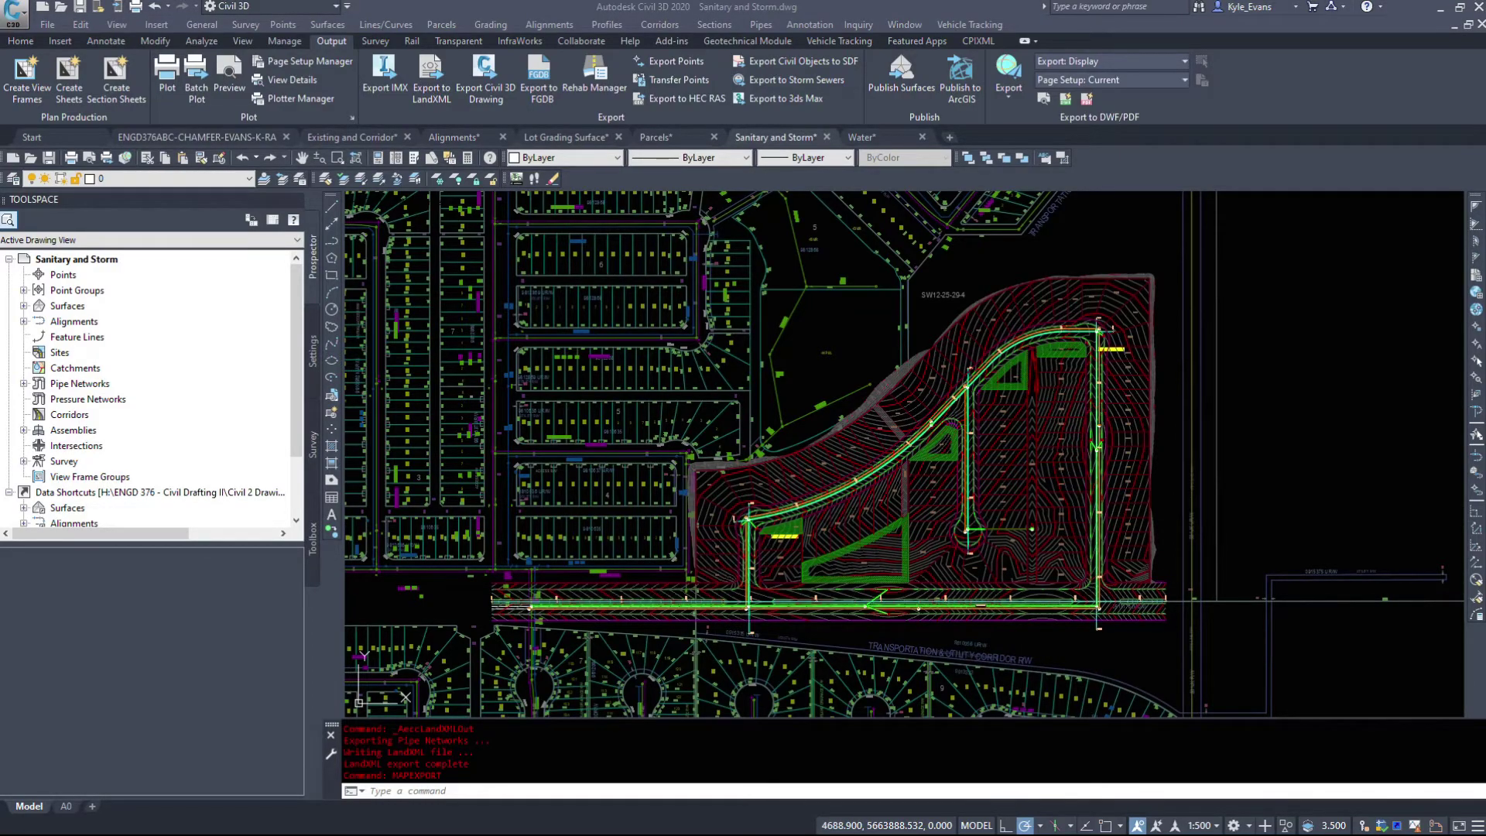
mouse_move(1485, 155)
mouse_down()
mouse_move(729, 126)
mouse_move(381, 162)
mouse_up()
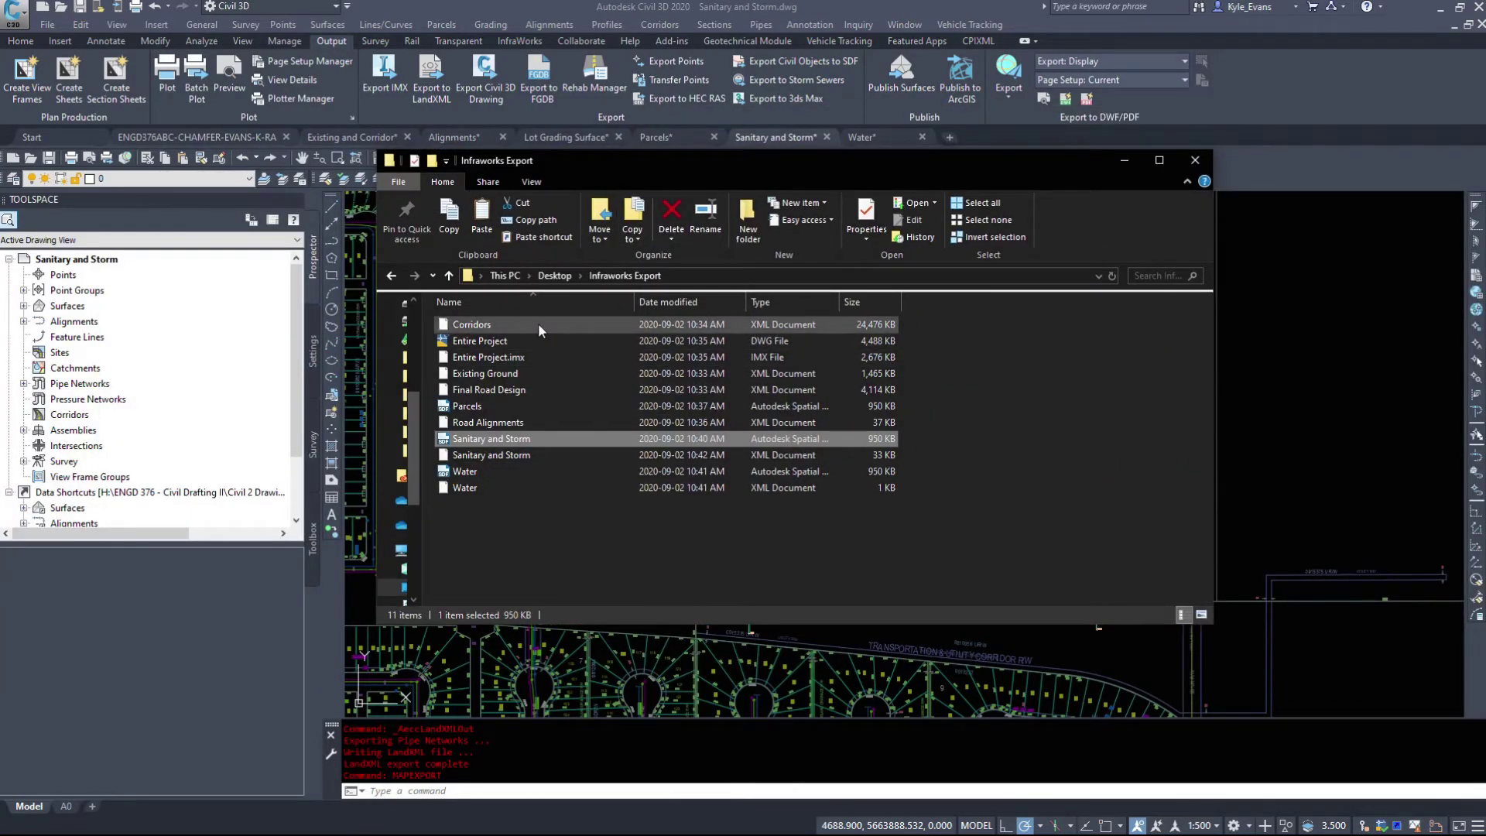
Inspect Entire Project.imx, Existing Ground and Parcels, widening the Type column to show full file types
click(487, 359)
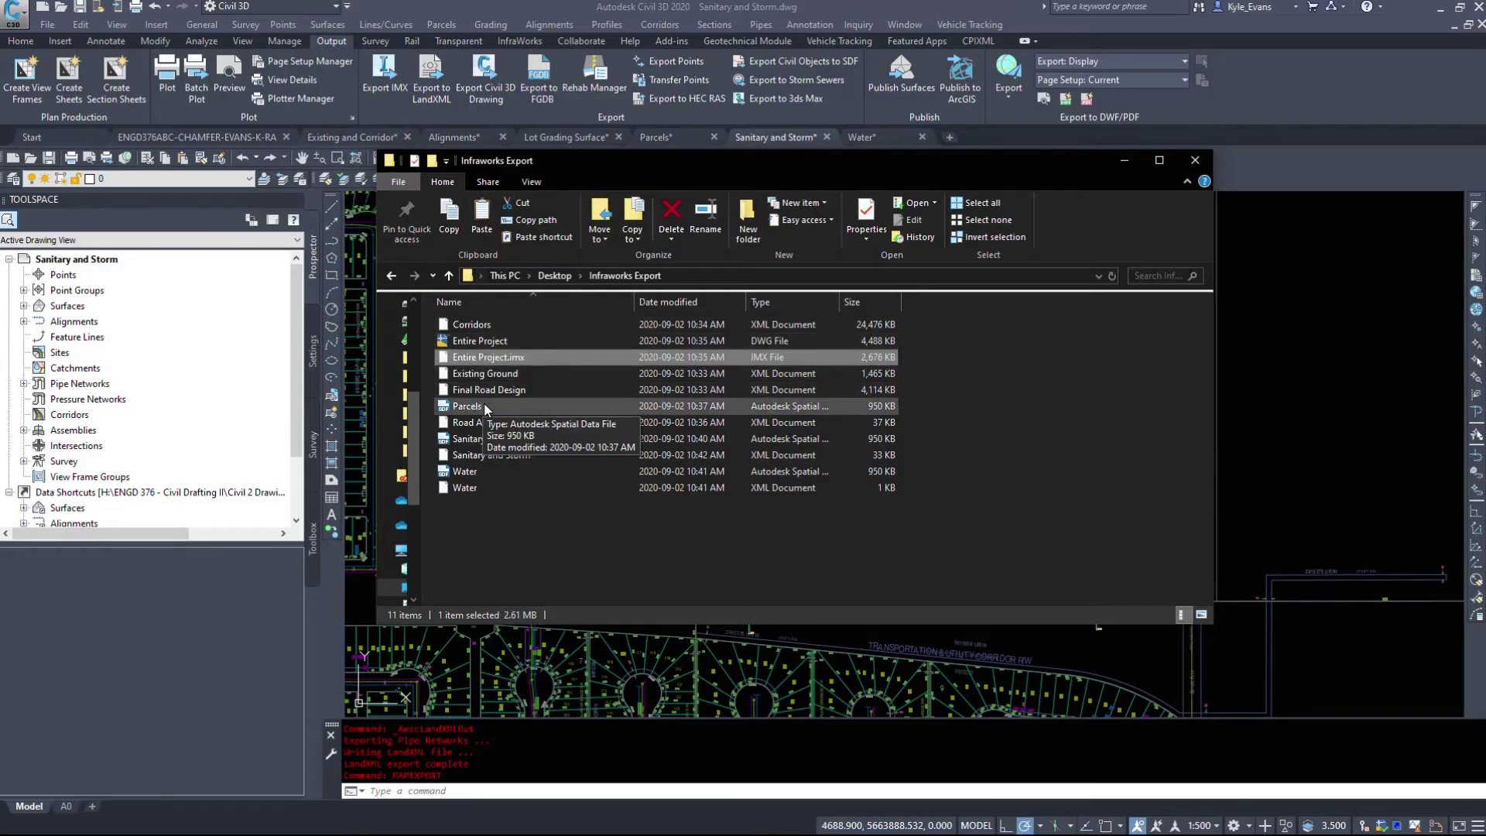
click(786, 375)
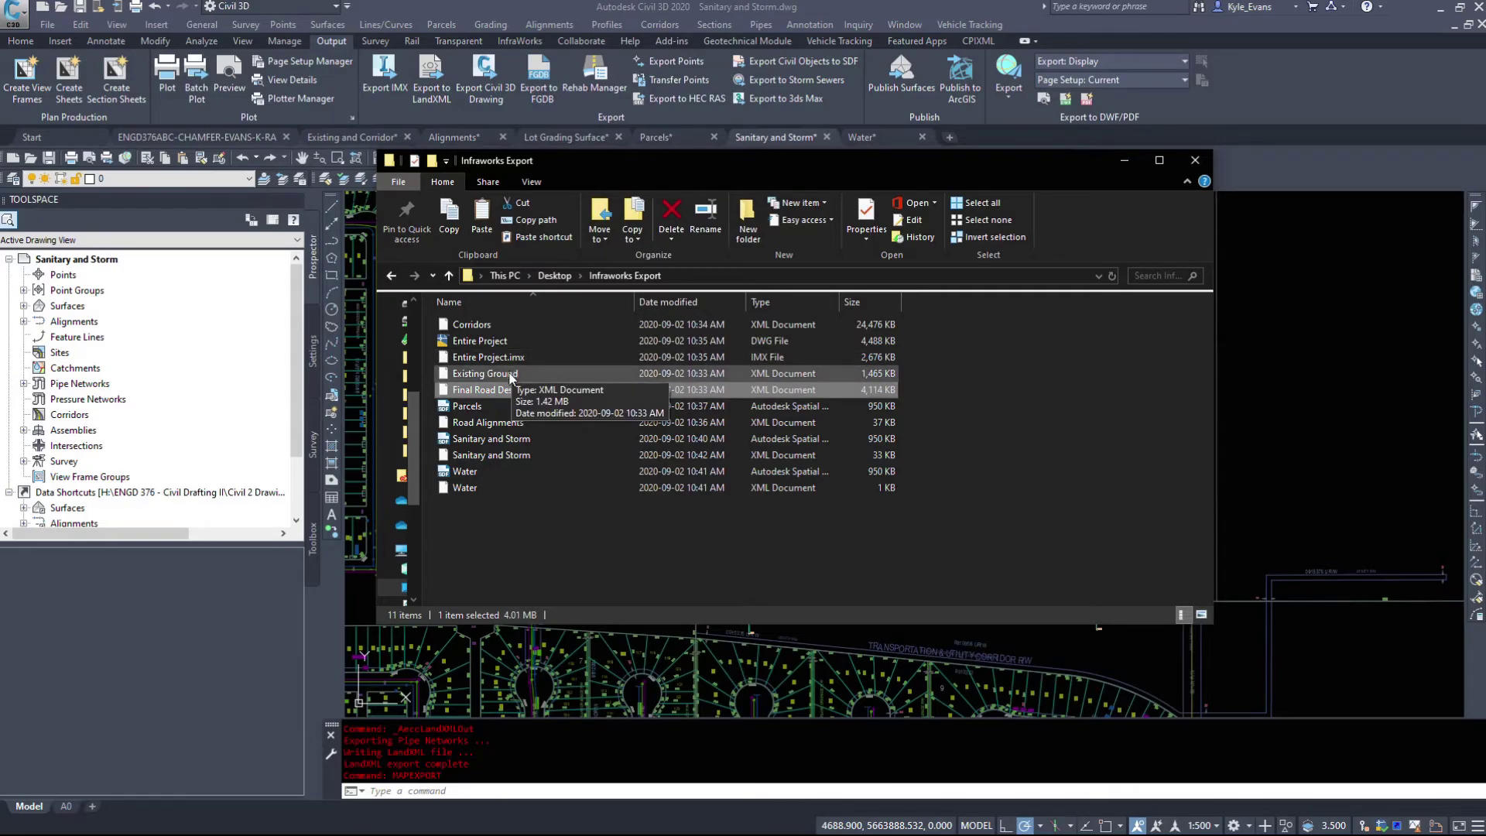
click(581, 406)
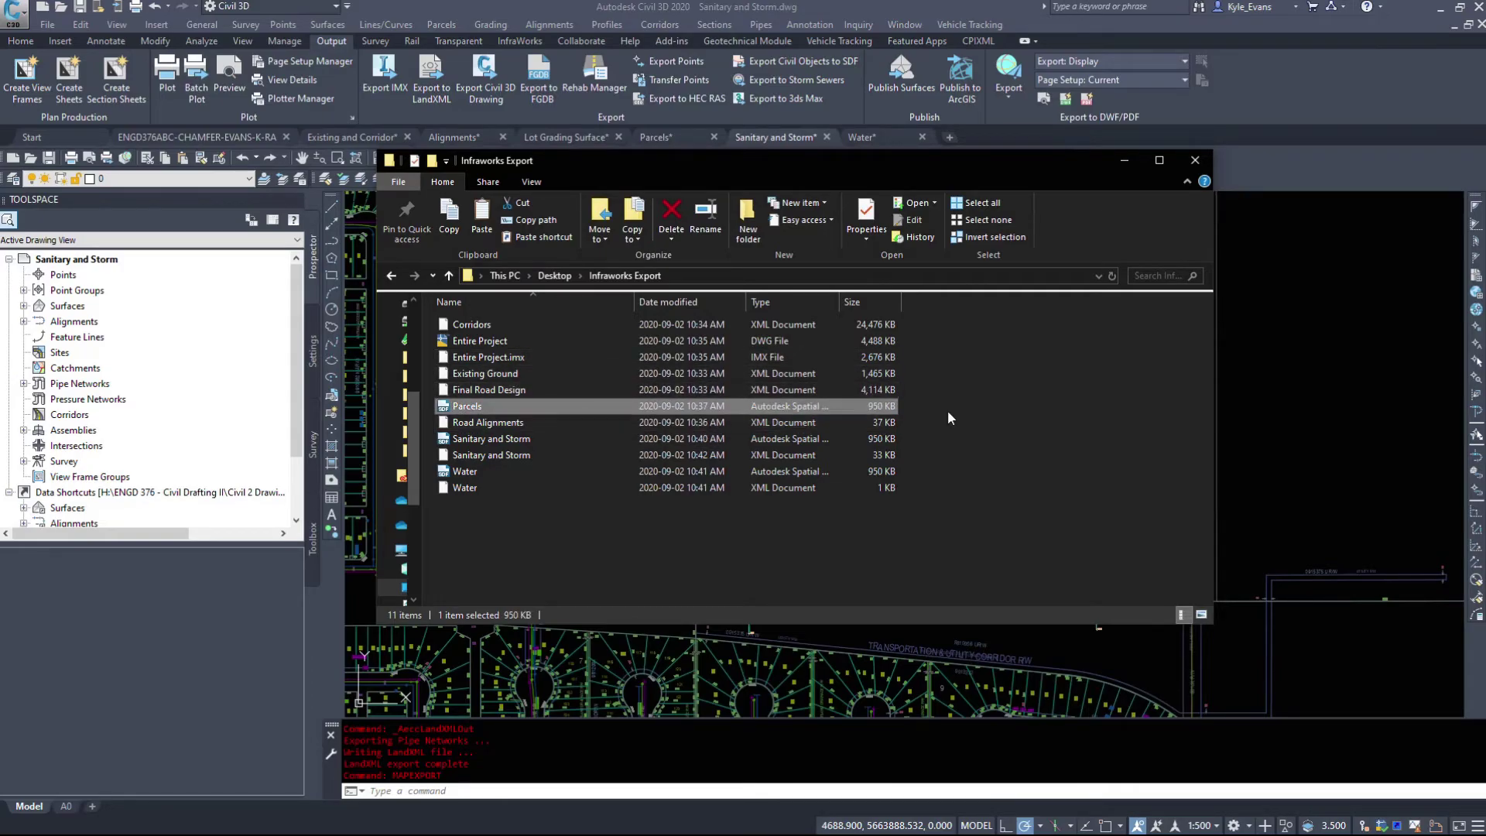
drag(774, 303, 953, 303)
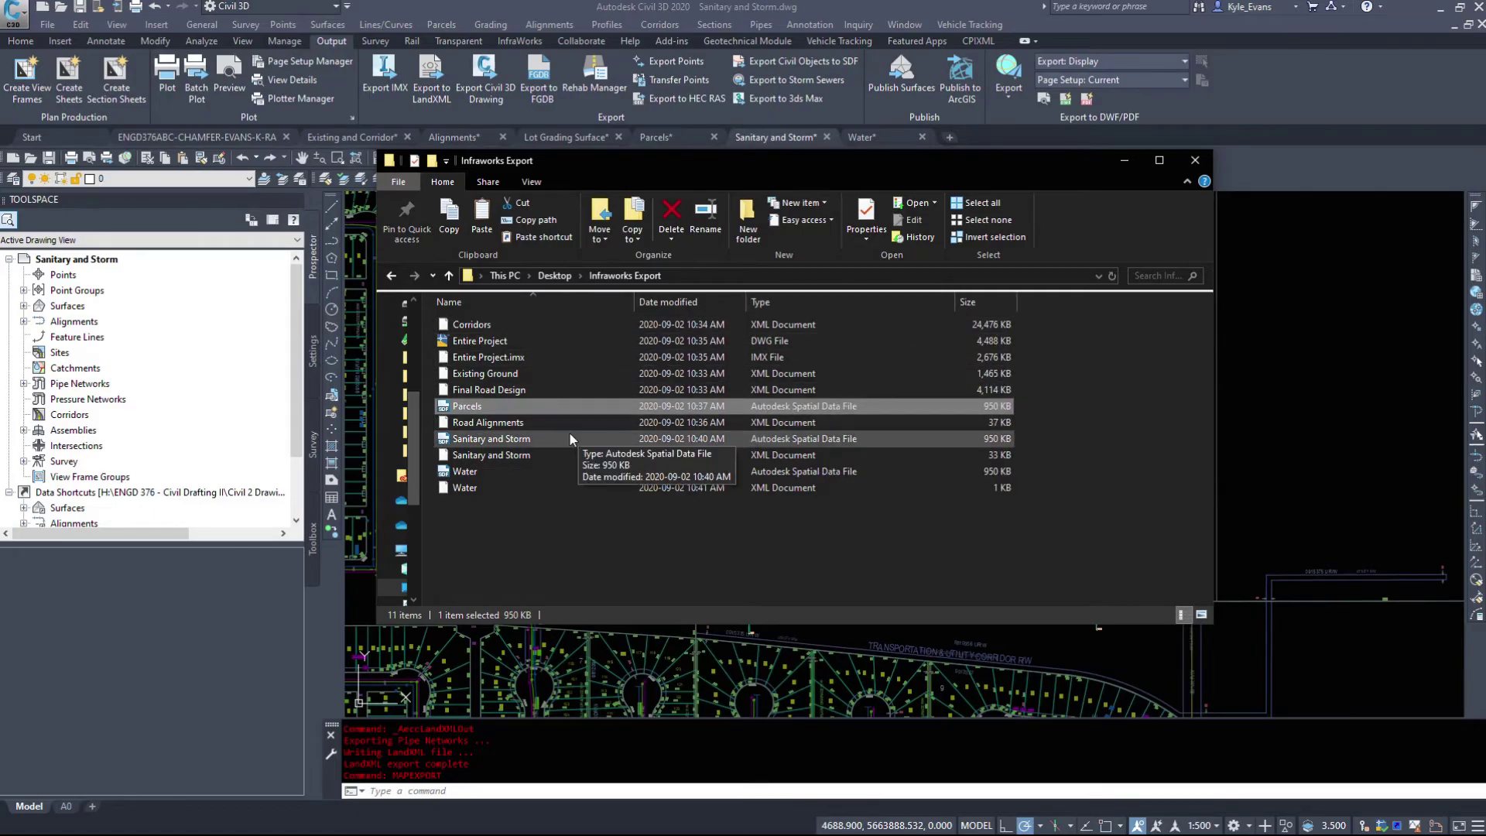
Check the Road Alignments, Sanitary and Storm, and Water files, then close the Infraworks Export window
click(694, 422)
click(805, 455)
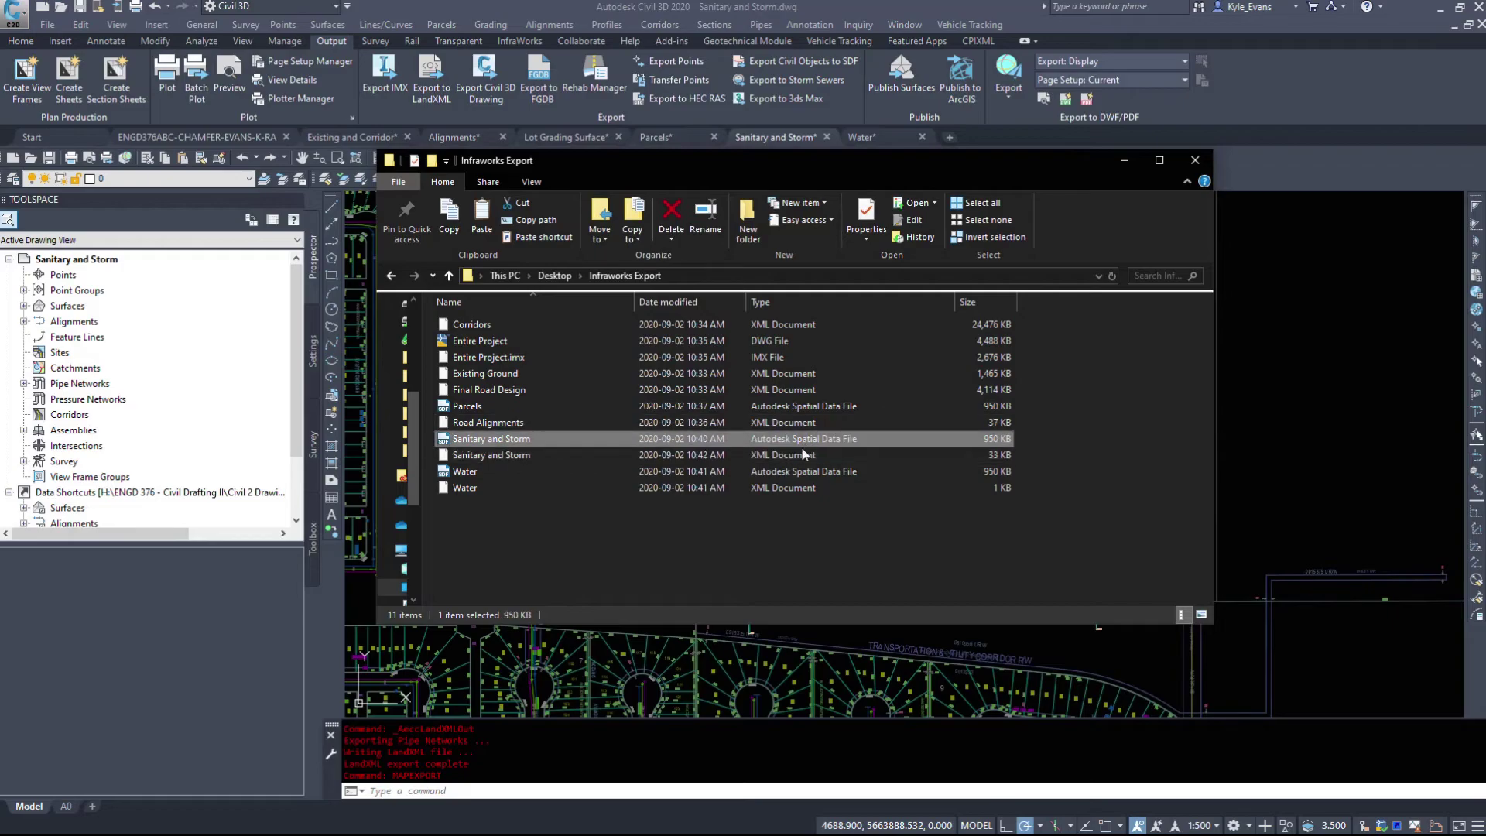
click(801, 469)
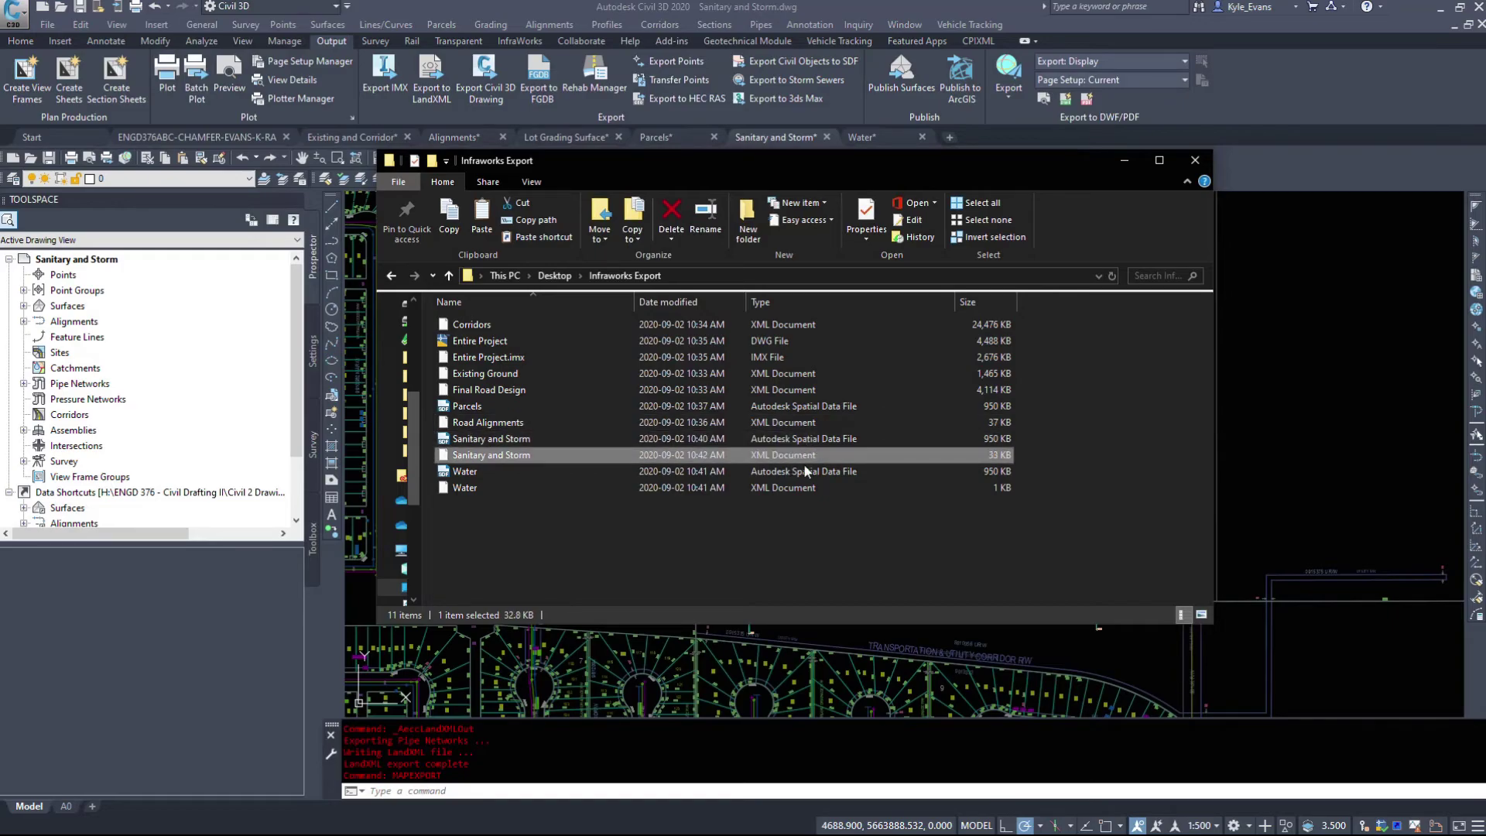
click(504, 486)
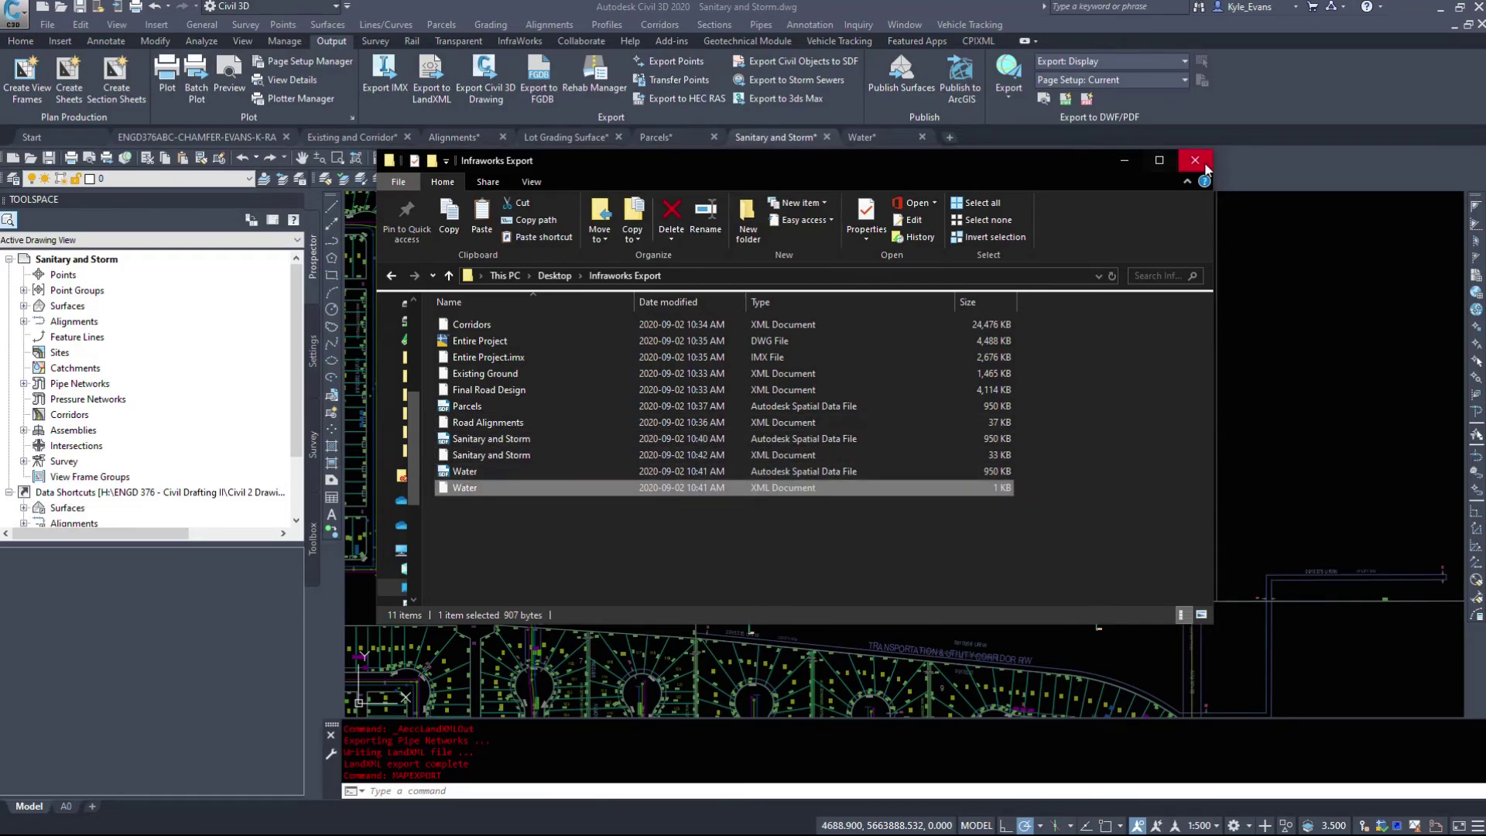
click(1194, 161)
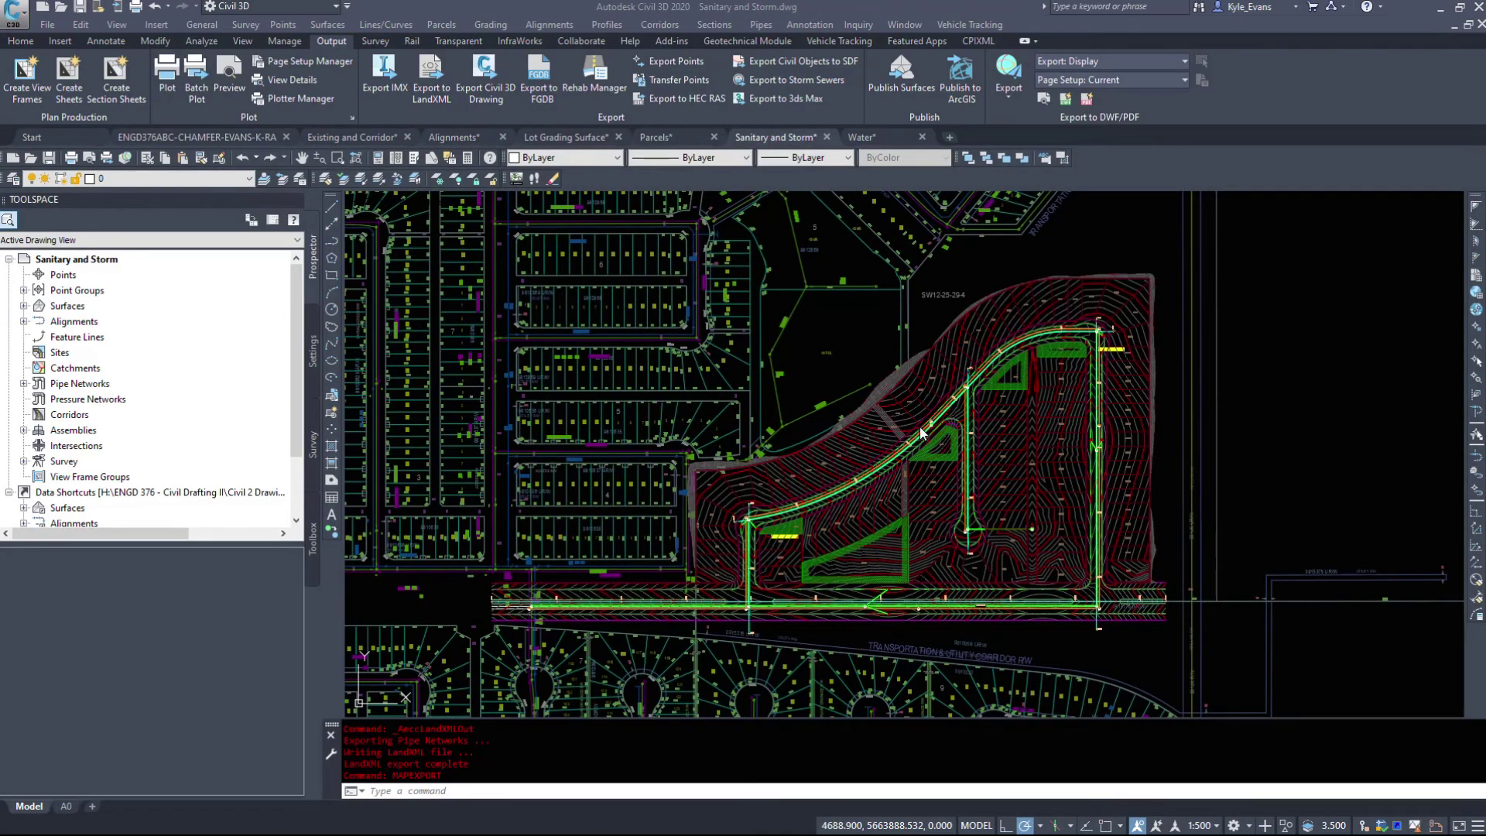